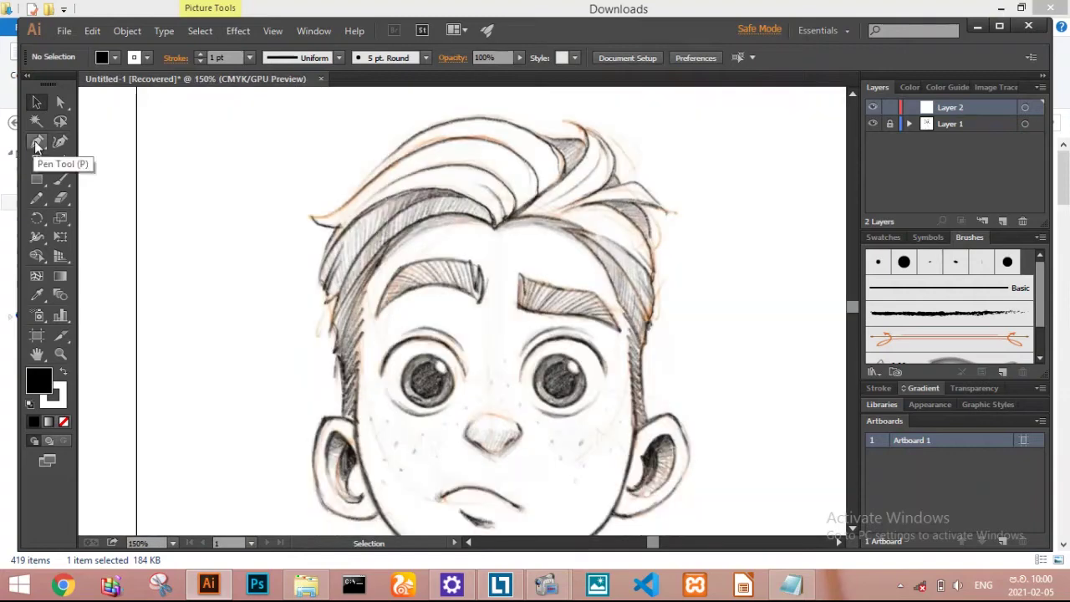
Trace the top edge of the hair in black, including the pointed tuft
{"action": "left_click", "coordinate": [63, 421]}
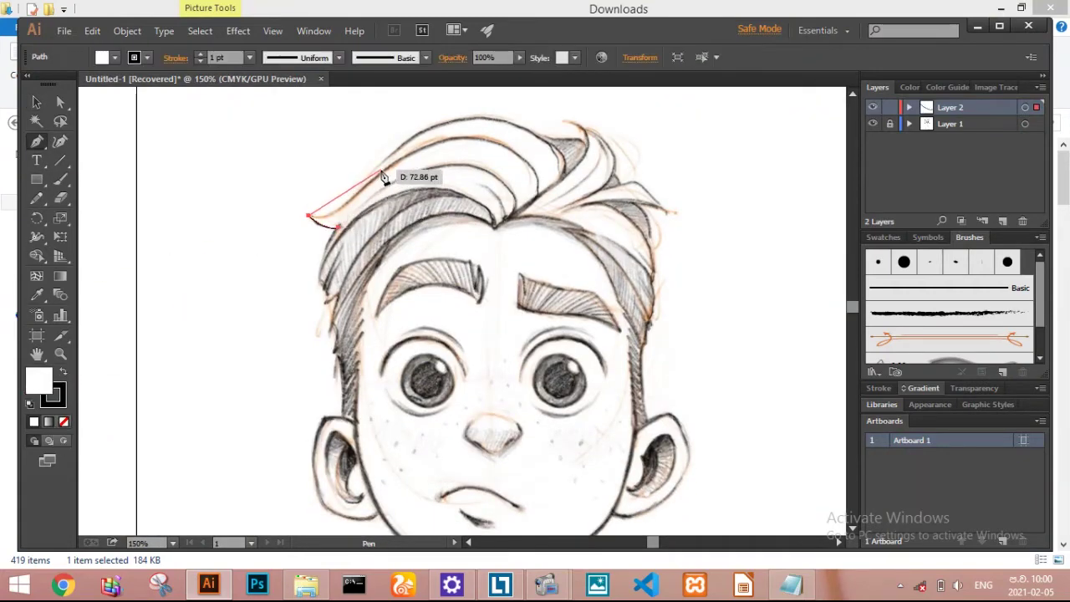
{"action": "scroll", "coordinate": [360, 217], "scroll_direction": "up", "scroll_amount": 3}
{"action": "left_click", "coordinate": [370, 269]}
{"action": "left_click_drag", "start_coordinate": [545, 233], "coordinate": [660, 294]}
{"action": "left_click_drag", "start_coordinate": [586, 237], "coordinate": [661, 297]}
{"action": "left_click", "coordinate": [565, 216]}
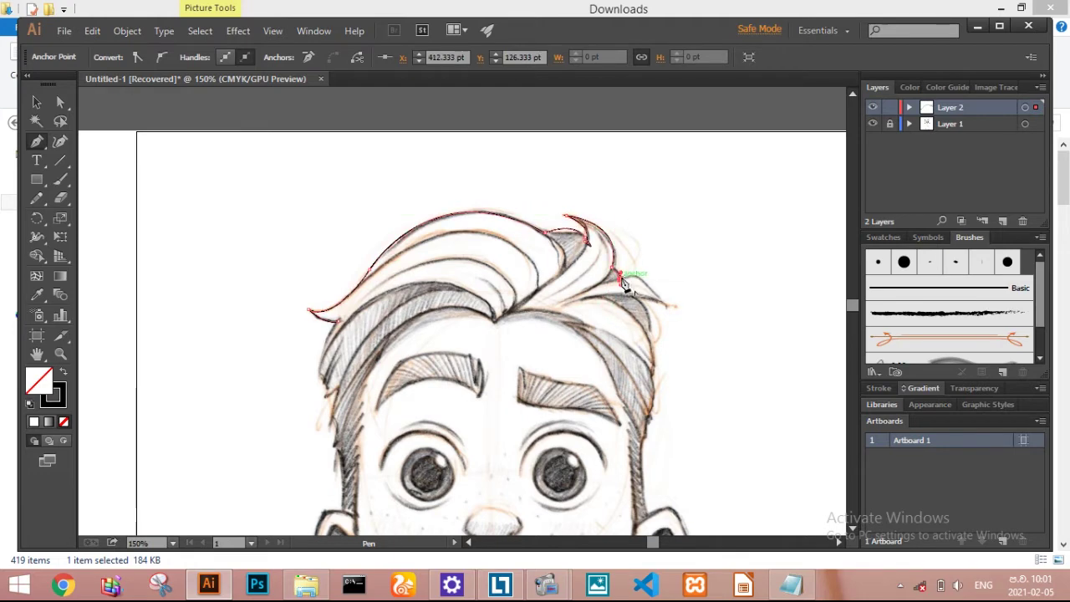
Extend the hair outline down its right side toward the ear, briefly trying the Curvature tool
{"action": "left_click_drag", "start_coordinate": [692, 346], "coordinate": [635, 303]}
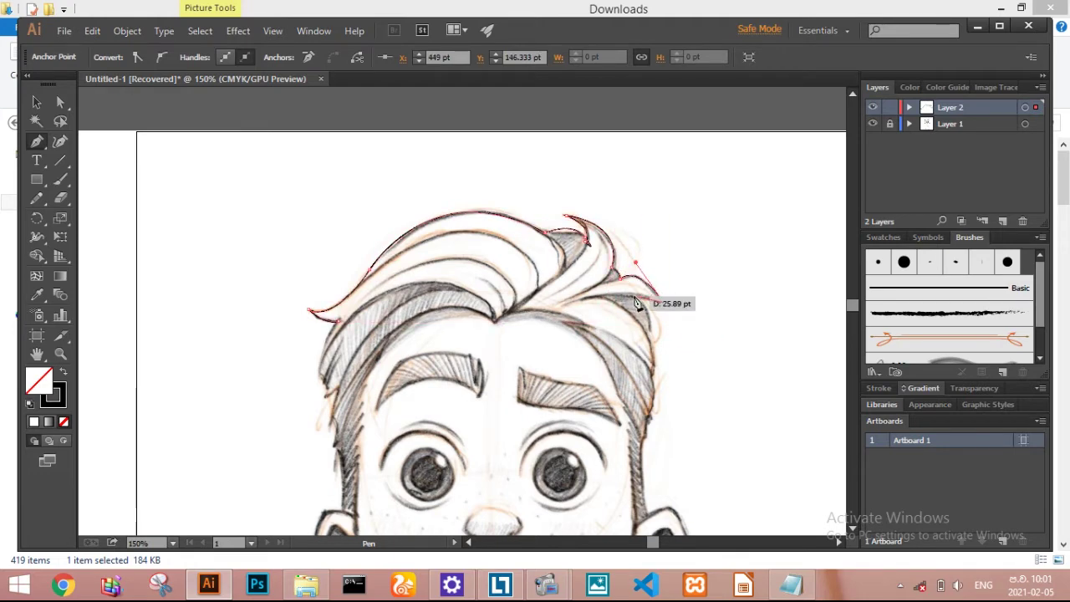
{"action": "mouse_move", "coordinate": [646, 349]}
{"action": "left_mouse_down"}
{"action": "mouse_move", "coordinate": [653, 343]}
{"action": "mouse_move", "coordinate": [650, 352]}
{"action": "left_mouse_up"}
{"action": "scroll", "coordinate": [669, 347], "scroll_direction": "down", "scroll_amount": 5}
{"action": "left_click", "coordinate": [655, 246]}
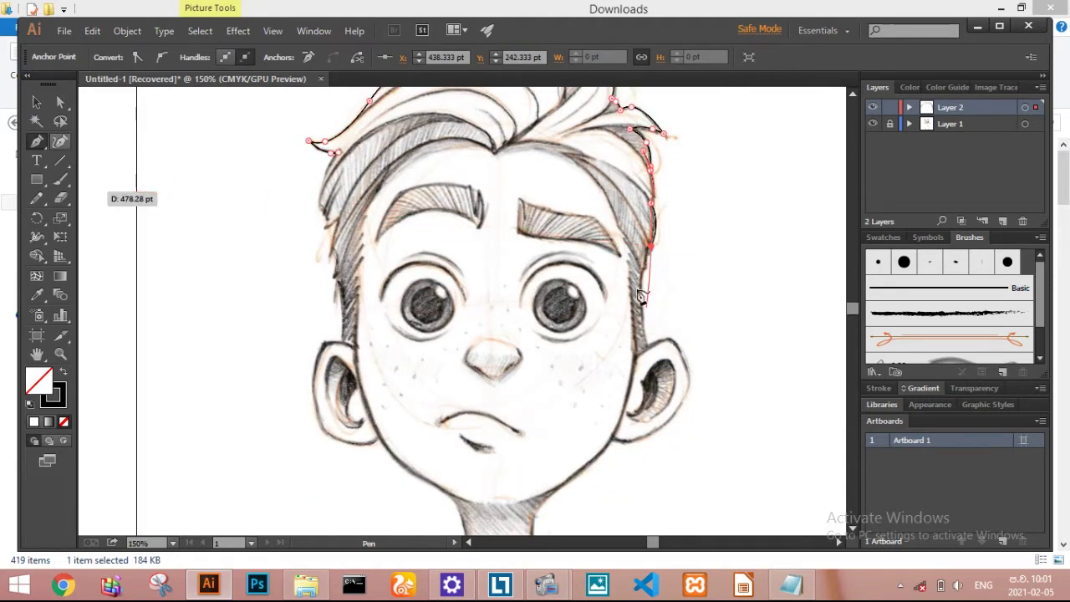
{"action": "left_click", "coordinate": [60, 141]}
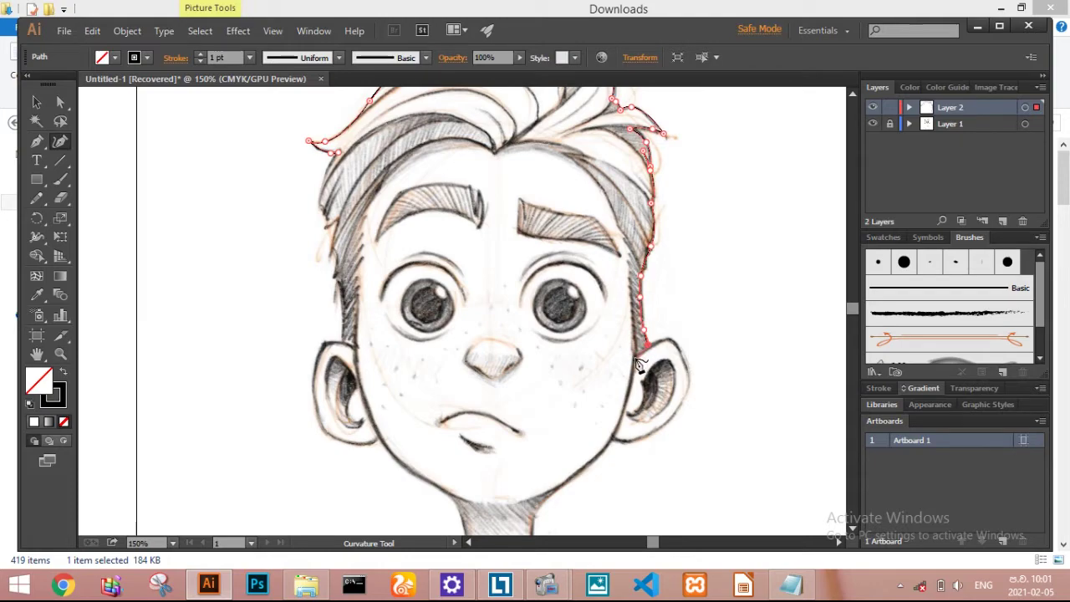
{"action": "scroll", "coordinate": [640, 366], "scroll_direction": "up", "scroll_amount": 1}
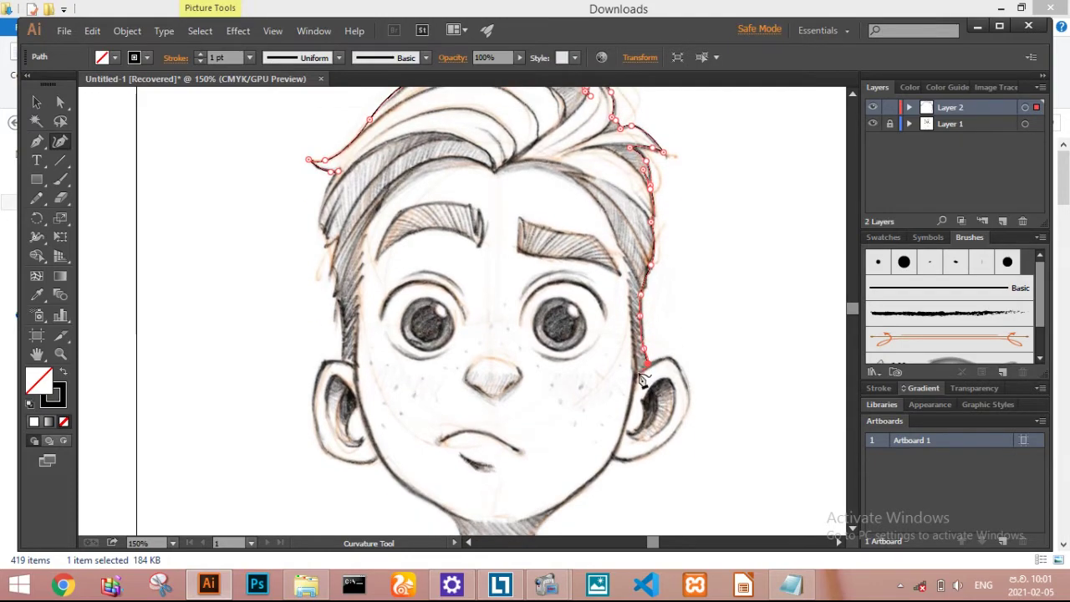
{"action": "scroll", "coordinate": [634, 351], "scroll_direction": "up", "scroll_amount": 3}
Zoom to 400% and trace the hairline along the front hair strands
{"action": "key", "text": "p"}
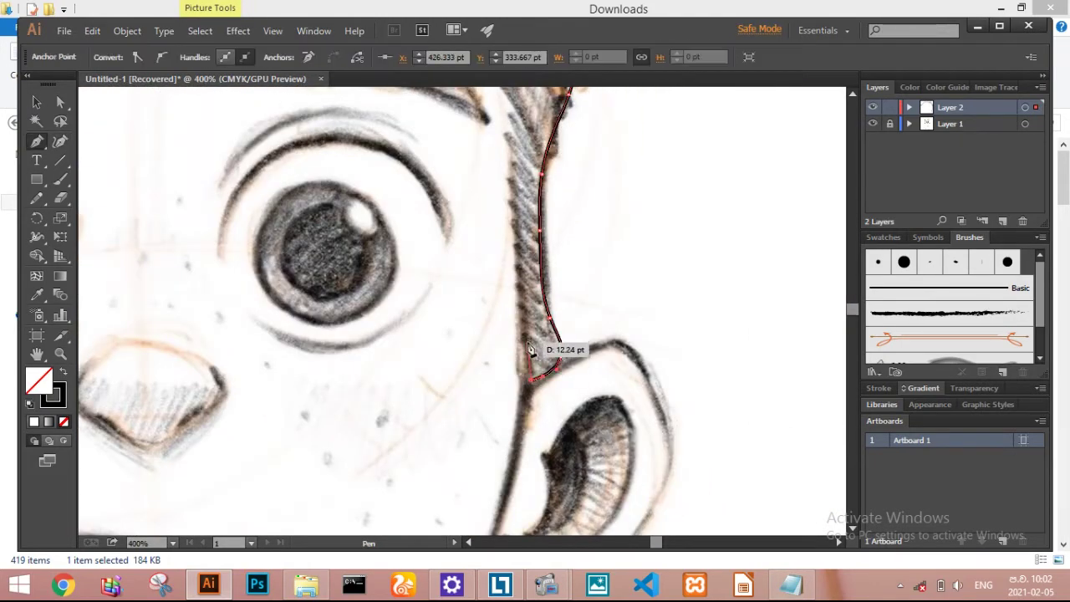
{"action": "scroll", "coordinate": [528, 296], "scroll_direction": "up", "scroll_amount": 2}
{"action": "scroll", "coordinate": [522, 288], "scroll_direction": "up", "scroll_amount": 2}
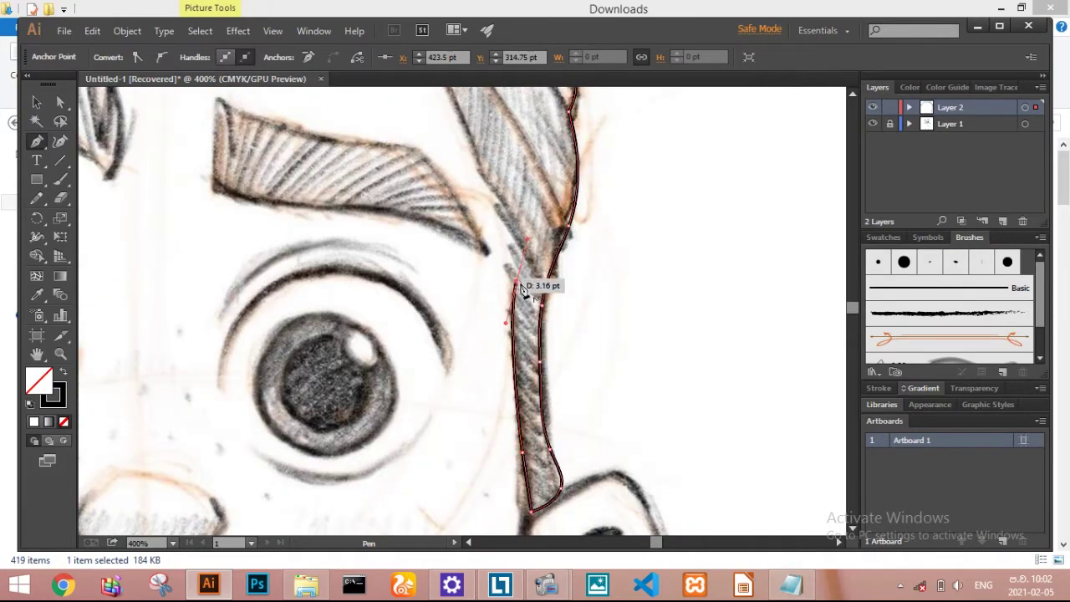
{"action": "scroll", "coordinate": [526, 266], "scroll_direction": "up", "scroll_amount": 3}
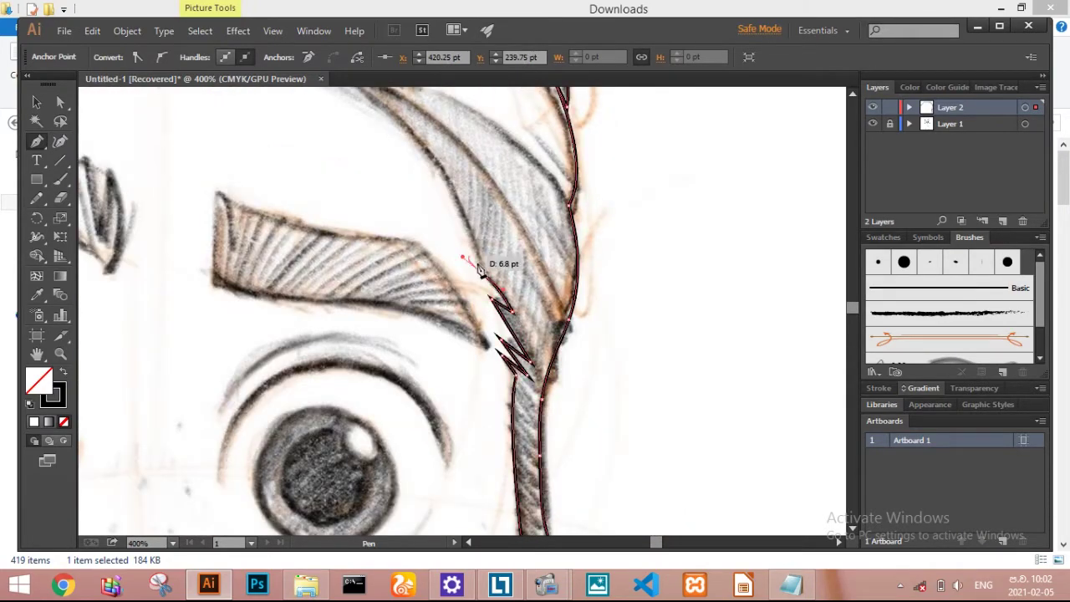
{"action": "scroll", "coordinate": [485, 218], "scroll_direction": "left", "scroll_amount": 4}
{"action": "scroll", "coordinate": [485, 201], "scroll_direction": "up", "scroll_amount": 2}
{"action": "scroll", "coordinate": [368, 167], "scroll_direction": "up", "scroll_amount": 3}
{"action": "left_click_drag", "start_coordinate": [340, 188], "coordinate": [489, 248]}
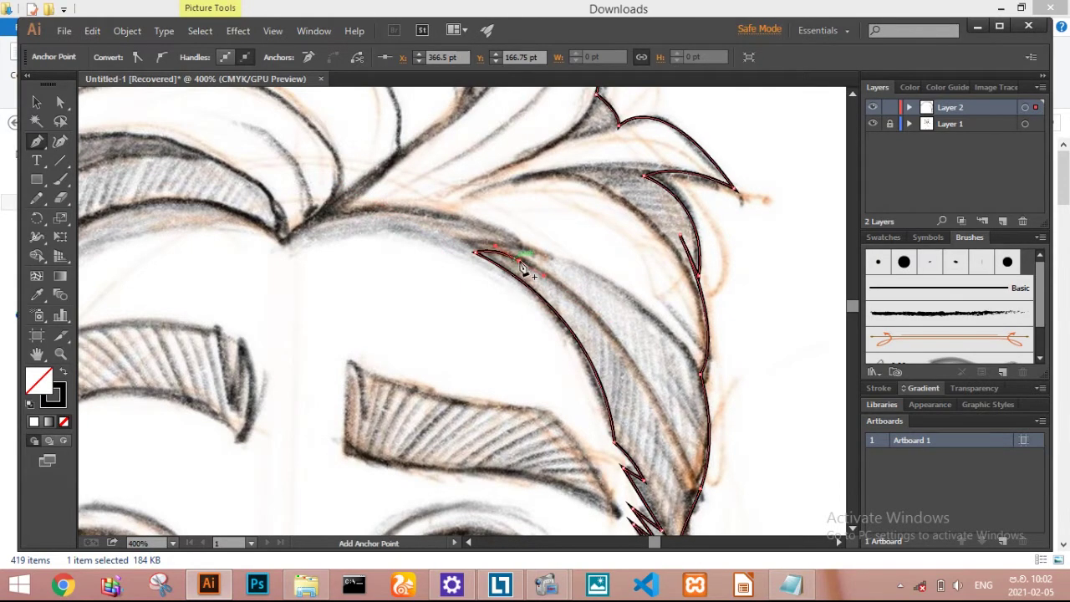
{"action": "left_click_drag", "start_coordinate": [281, 242], "coordinate": [172, 309]}
Continue the hair outline down the left edge to the sideburn
{"action": "scroll", "coordinate": [628, 257], "scroll_direction": "left", "scroll_amount": 8}
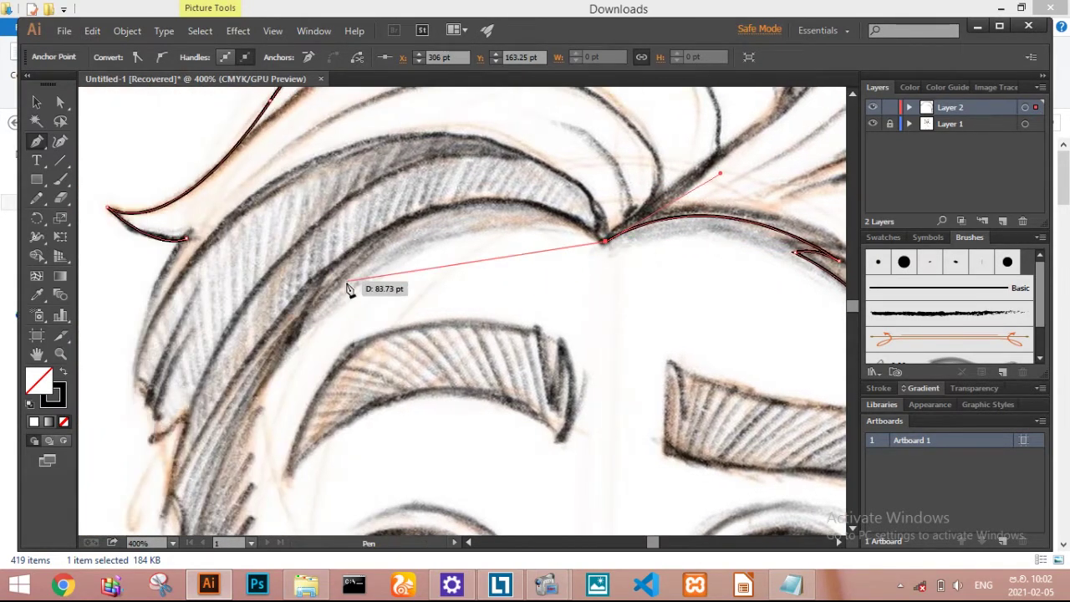
{"action": "scroll", "coordinate": [351, 292], "scroll_direction": "down", "scroll_amount": 3}
{"action": "scroll", "coordinate": [239, 406], "scroll_direction": "down", "scroll_amount": 3}
{"action": "left_click", "coordinate": [314, 155]}
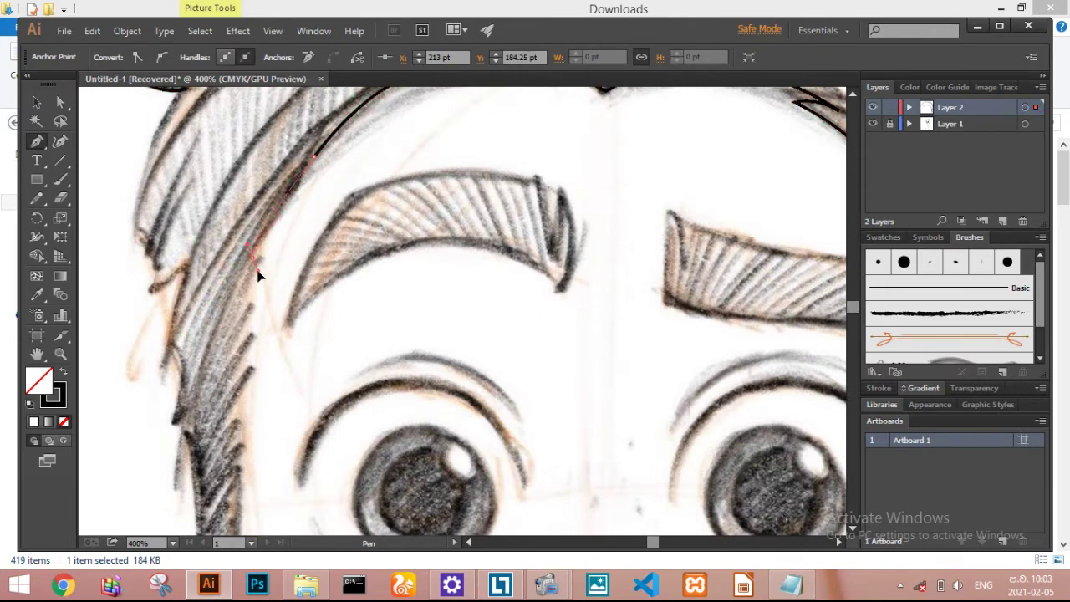
{"action": "left_click_drag", "start_coordinate": [252, 251], "coordinate": [269, 255]}
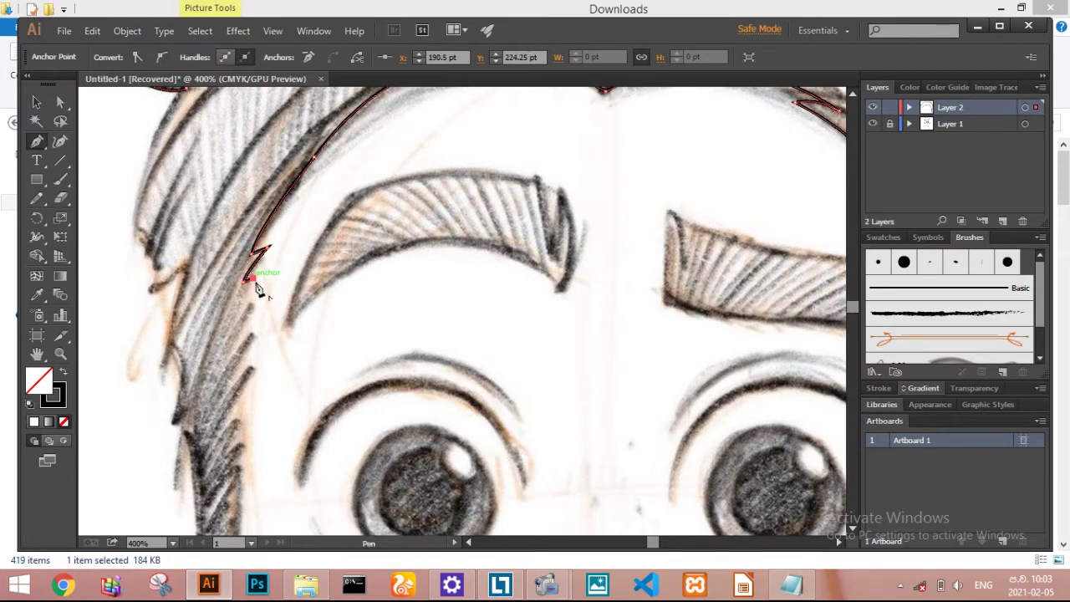
{"action": "scroll", "coordinate": [258, 286], "scroll_direction": "down", "scroll_amount": 3}
{"action": "scroll", "coordinate": [259, 262], "scroll_direction": "down", "scroll_amount": 1}
{"action": "scroll", "coordinate": [256, 192], "scroll_direction": "down", "scroll_amount": 2}
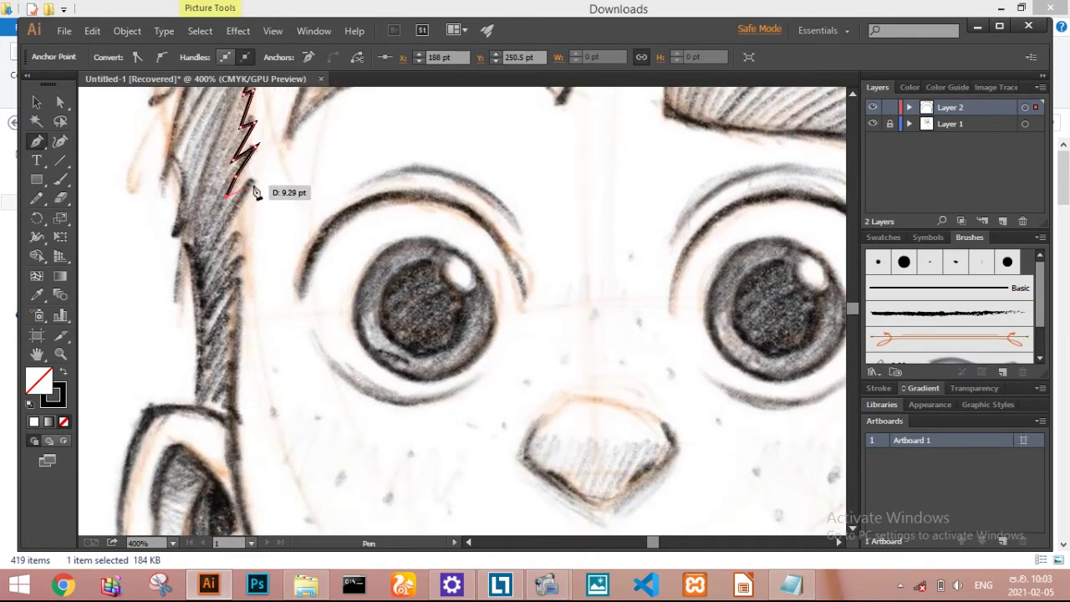
{"action": "left_click_drag", "start_coordinate": [244, 199], "coordinate": [238, 213]}
{"action": "scroll", "coordinate": [238, 213], "scroll_direction": "down", "scroll_amount": 2}
{"action": "left_click_drag", "start_coordinate": [236, 357], "coordinate": [244, 359]}
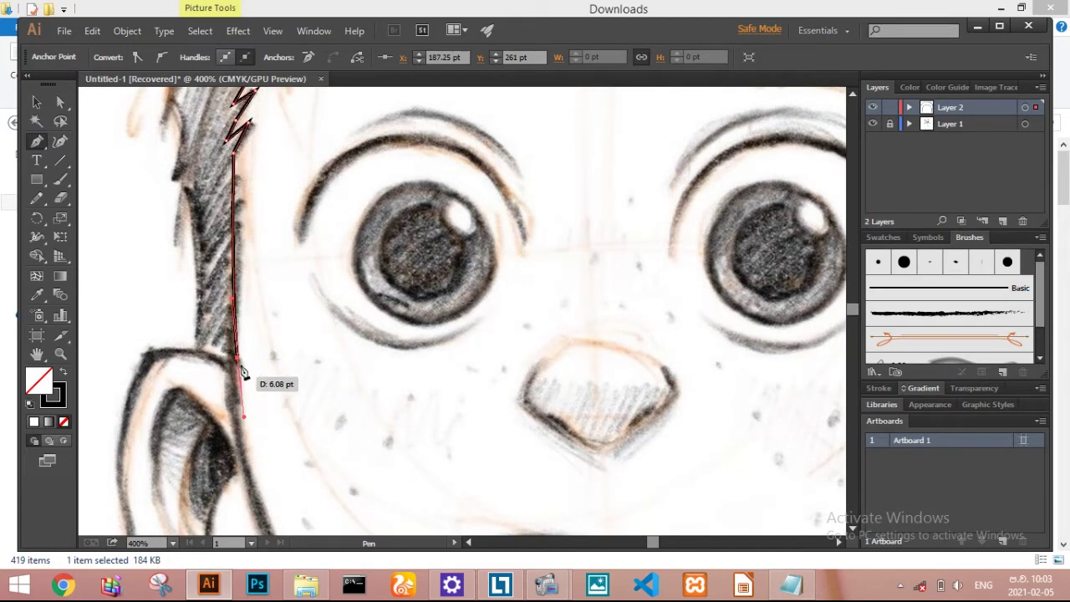
Trace zigzag strand tips along the sideburn where it meets the ear
{"action": "scroll", "coordinate": [335, 401], "scroll_direction": "left", "scroll_amount": 5}
{"action": "scroll", "coordinate": [403, 433], "scroll_direction": "up", "scroll_amount": 2}
{"action": "left_click", "coordinate": [403, 433]}
{"action": "scroll", "coordinate": [418, 401], "scroll_direction": "up", "scroll_amount": 1}
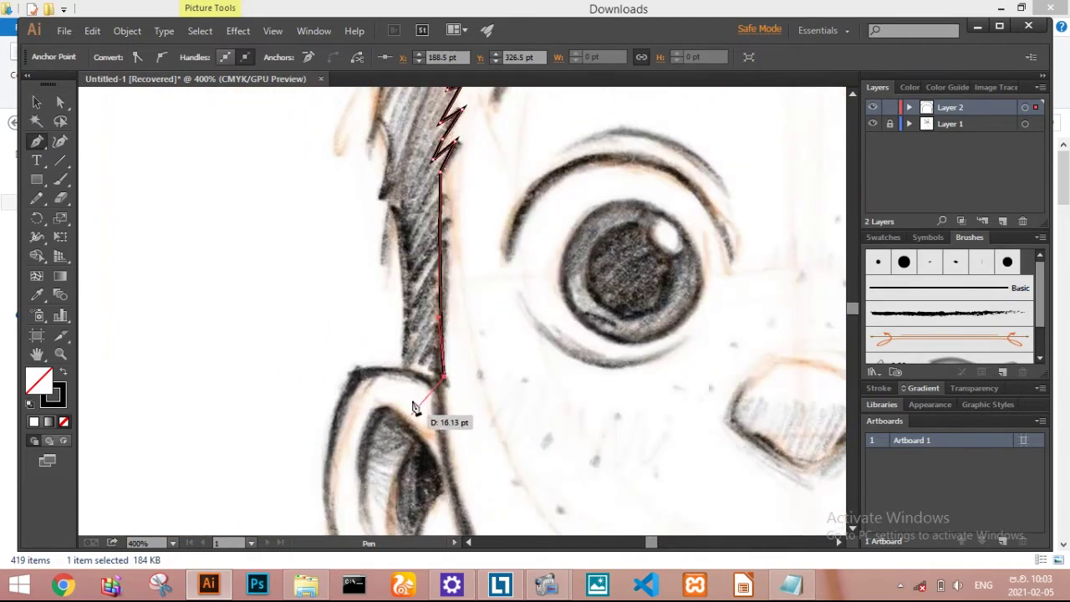
{"action": "scroll", "coordinate": [391, 312], "scroll_direction": "up", "scroll_amount": 2}
{"action": "left_click_drag", "start_coordinate": [383, 366], "coordinate": [396, 379]}
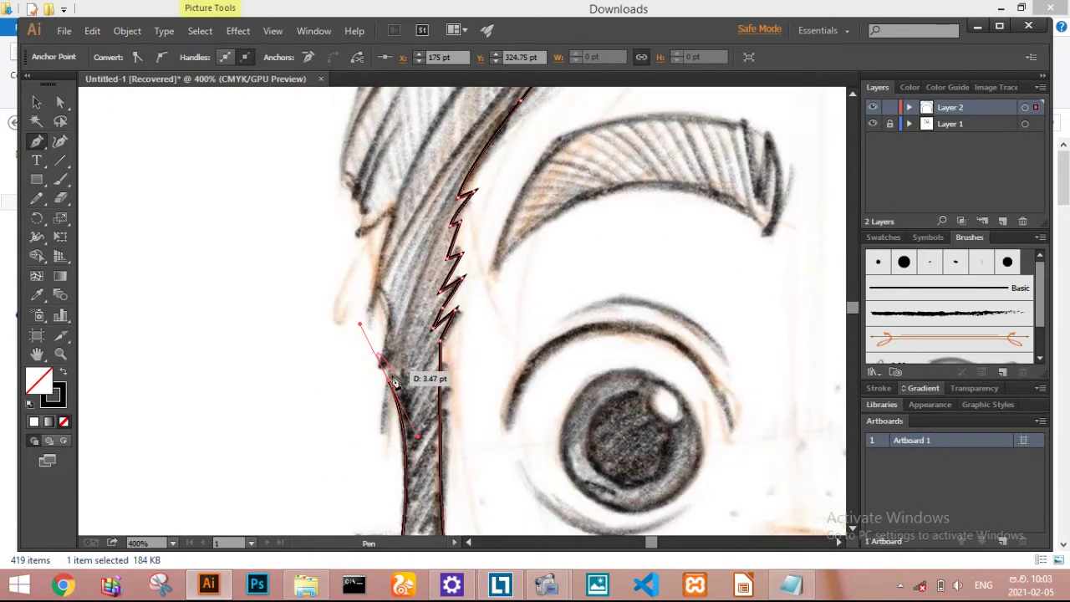
{"action": "scroll", "coordinate": [380, 383], "scroll_direction": "up", "scroll_amount": 2}
{"action": "left_click", "coordinate": [382, 373]}
{"action": "left_click", "coordinate": [369, 402]}
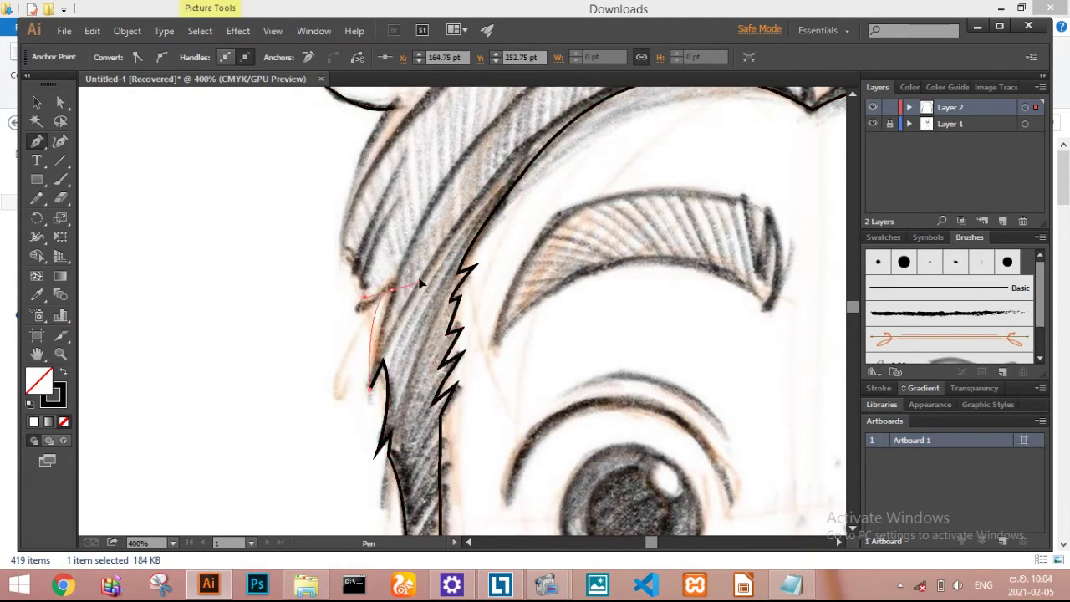
Complete the hair outline around its outer edge and begin the left eyebrow's curve
{"action": "left_click_drag", "start_coordinate": [391, 298], "coordinate": [409, 279]}
{"action": "scroll", "coordinate": [399, 395], "scroll_direction": "up", "scroll_amount": 2}
{"action": "left_click_drag", "start_coordinate": [359, 403], "coordinate": [371, 380]}
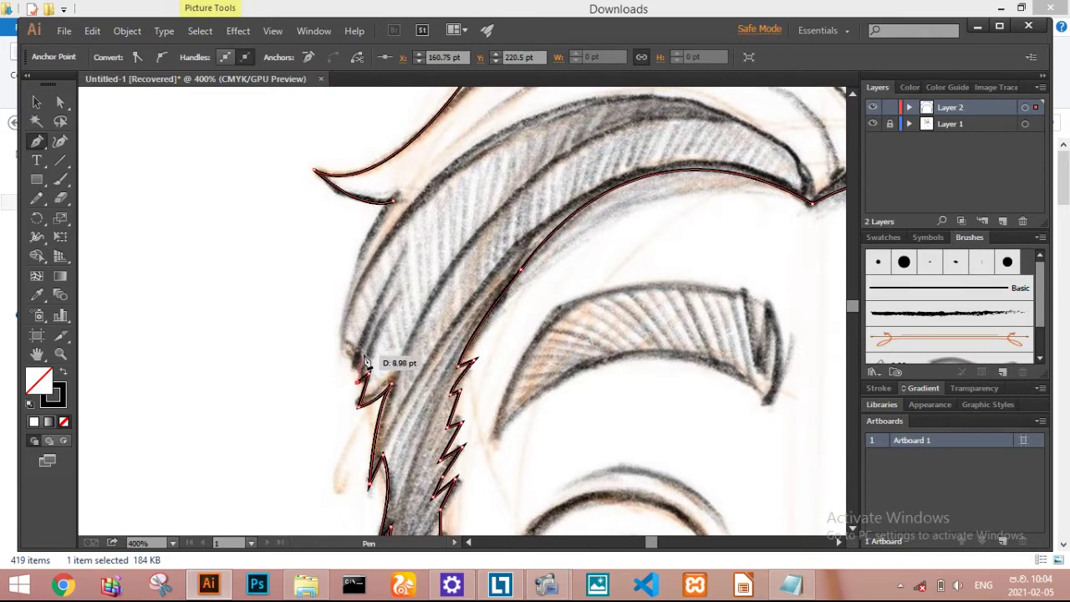
{"action": "scroll", "coordinate": [326, 382], "scroll_direction": "up", "scroll_amount": 2}
{"action": "scroll", "coordinate": [334, 376], "scroll_direction": "up", "scroll_amount": 3}
{"action": "left_click_drag", "start_coordinate": [391, 351], "coordinate": [443, 343]}
{"action": "scroll", "coordinate": [444, 343], "scroll_direction": "down", "scroll_amount": 3}
{"action": "mouse_move", "coordinate": [270, 341]}
{"action": "left_mouse_down"}
{"action": "mouse_move", "coordinate": [360, 214]}
{"action": "mouse_move", "coordinate": [508, 212]}
{"action": "left_mouse_up"}
Close the left eyebrow outline back on its starting point
{"action": "left_click", "coordinate": [542, 309]}
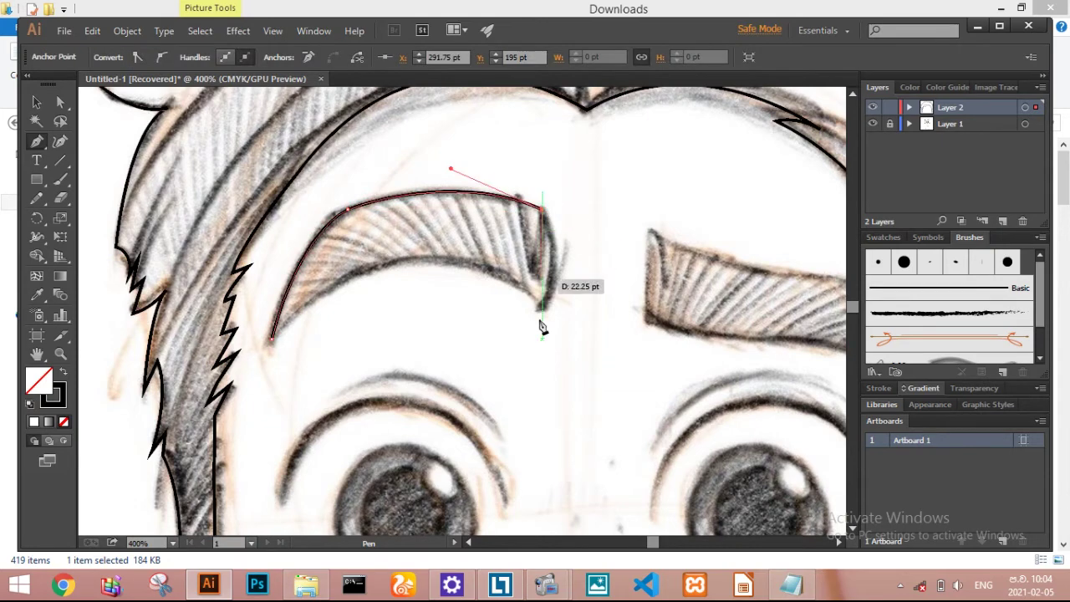
{"action": "left_click", "coordinate": [271, 336]}
{"action": "scroll", "coordinate": [87, 498], "scroll_direction": "left", "scroll_amount": 3}
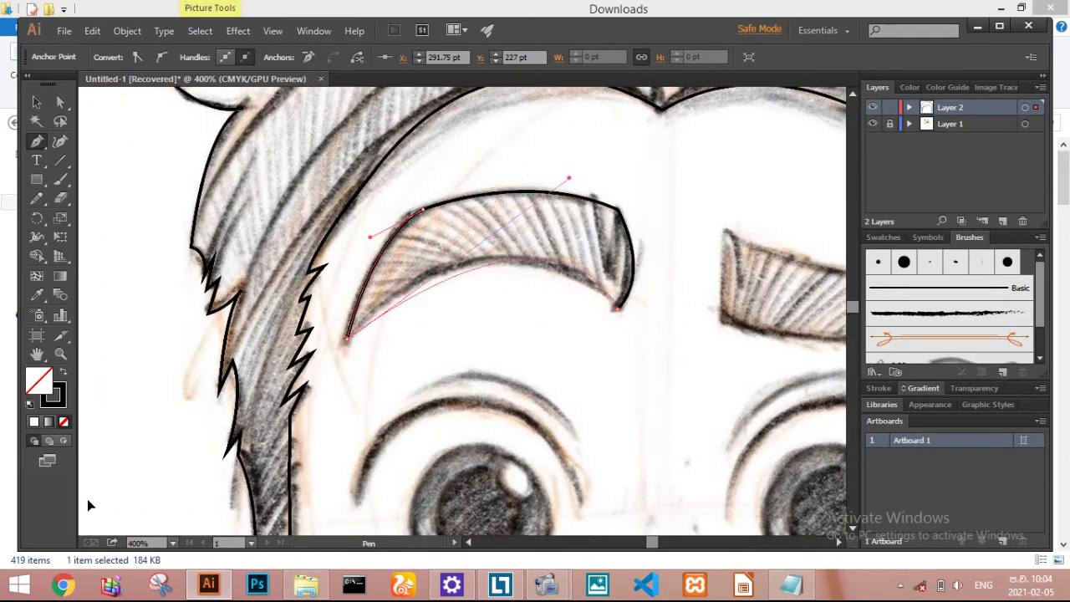
{"action": "scroll", "coordinate": [186, 411], "scroll_direction": "right", "scroll_amount": 10}
Trace and close the outline around the right eyebrow
{"action": "left_click", "coordinate": [331, 230]}
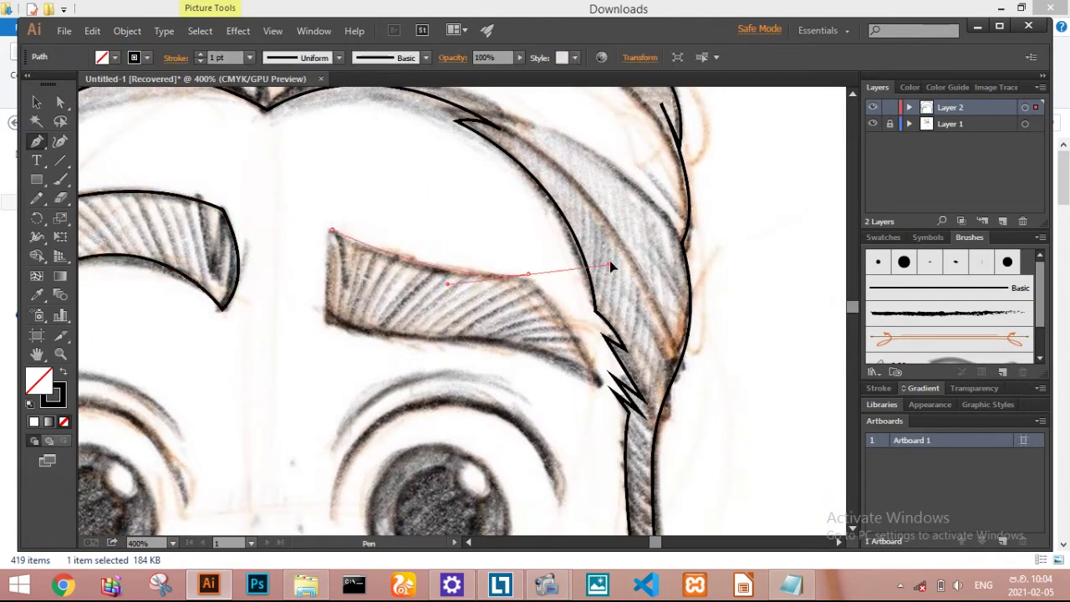
{"action": "scroll", "coordinate": [606, 270], "scroll_direction": "down", "scroll_amount": 3}
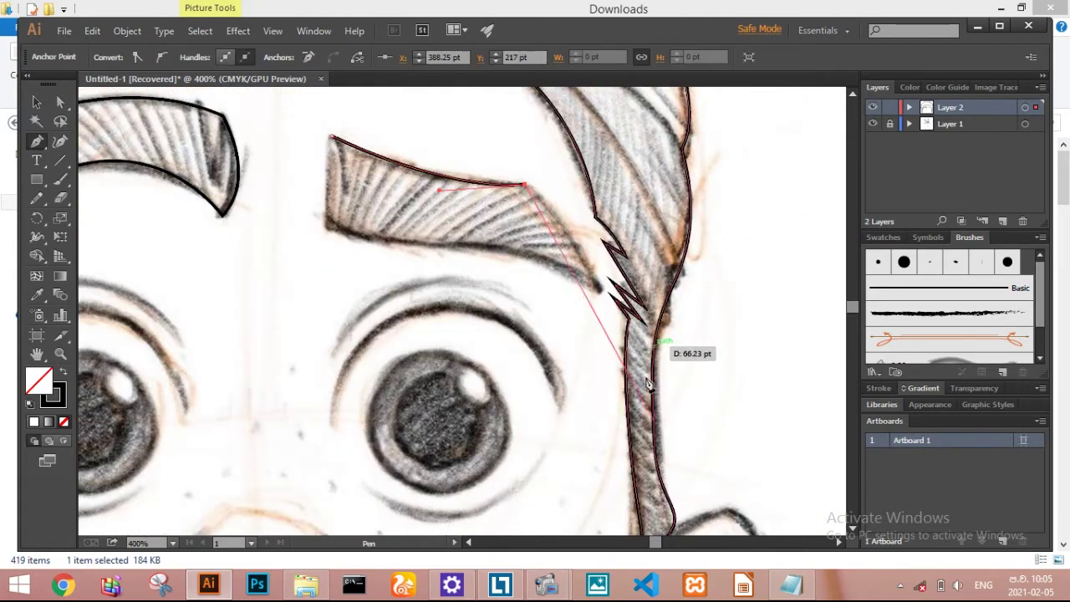
{"action": "left_click_drag", "start_coordinate": [597, 287], "coordinate": [505, 258]}
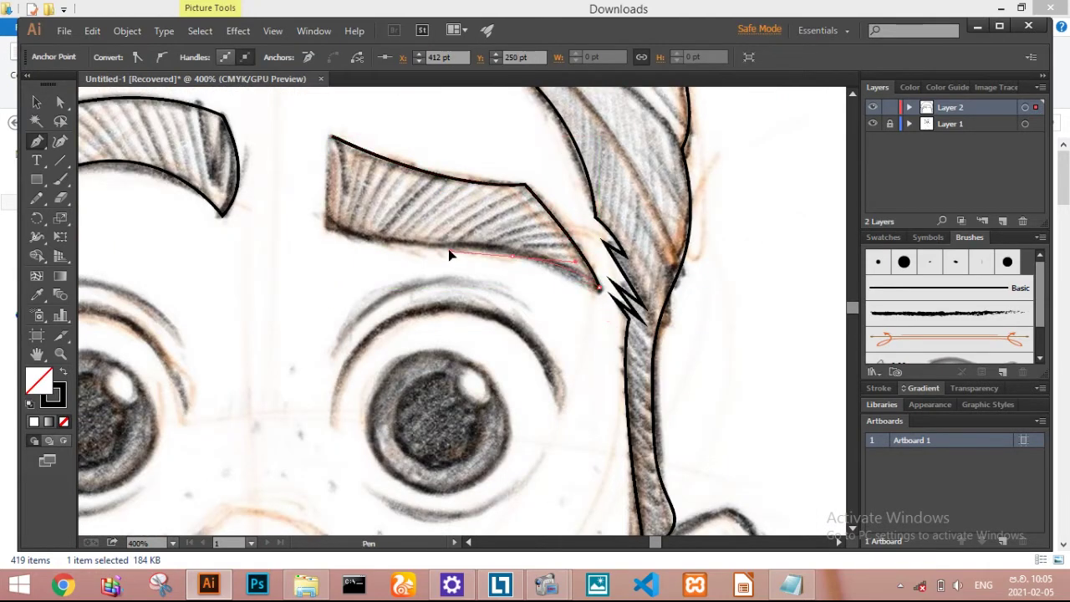
{"action": "left_click_drag", "start_coordinate": [440, 249], "coordinate": [334, 223]}
{"action": "scroll", "coordinate": [342, 198], "scroll_direction": "up", "scroll_amount": 2}
{"action": "left_click", "coordinate": [338, 203]}
{"action": "scroll", "coordinate": [425, 279], "scroll_direction": "left", "scroll_amount": 1}
{"action": "scroll", "coordinate": [370, 353], "scroll_direction": "down", "scroll_amount": 4}
Draw the eyelid arc and the fold line above the first eye with the Curvature tool
{"action": "key", "text": "shift+grave"}
{"action": "left_click", "coordinate": [370, 344]}
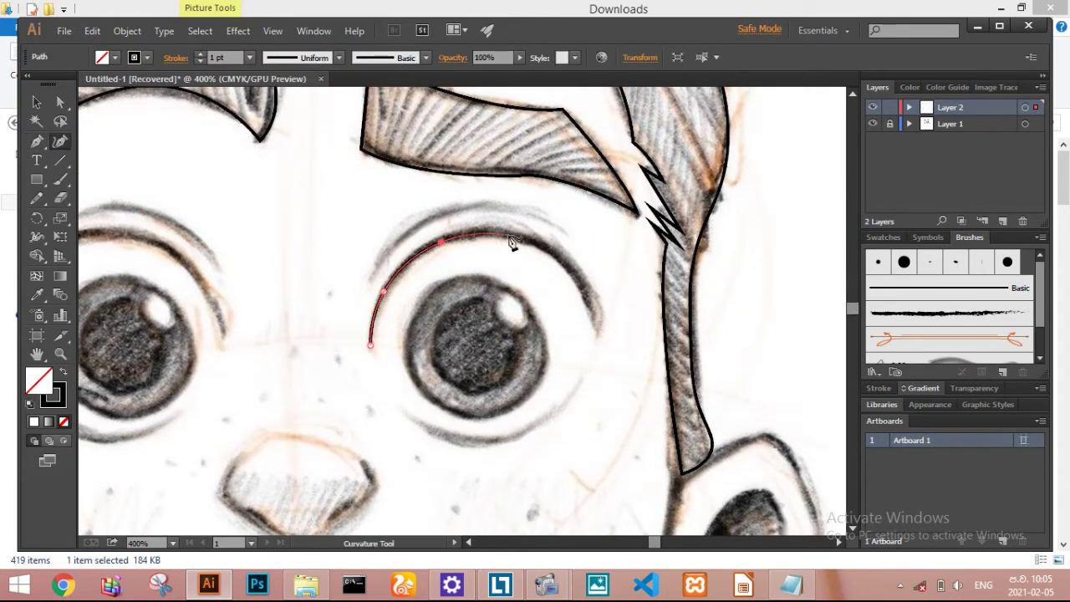
{"action": "left_click", "coordinate": [601, 334]}
{"action": "key", "text": "Escape"}
{"action": "left_click", "coordinate": [370, 282]}
{"action": "left_click", "coordinate": [399, 236]}
{"action": "left_click", "coordinate": [456, 213]}
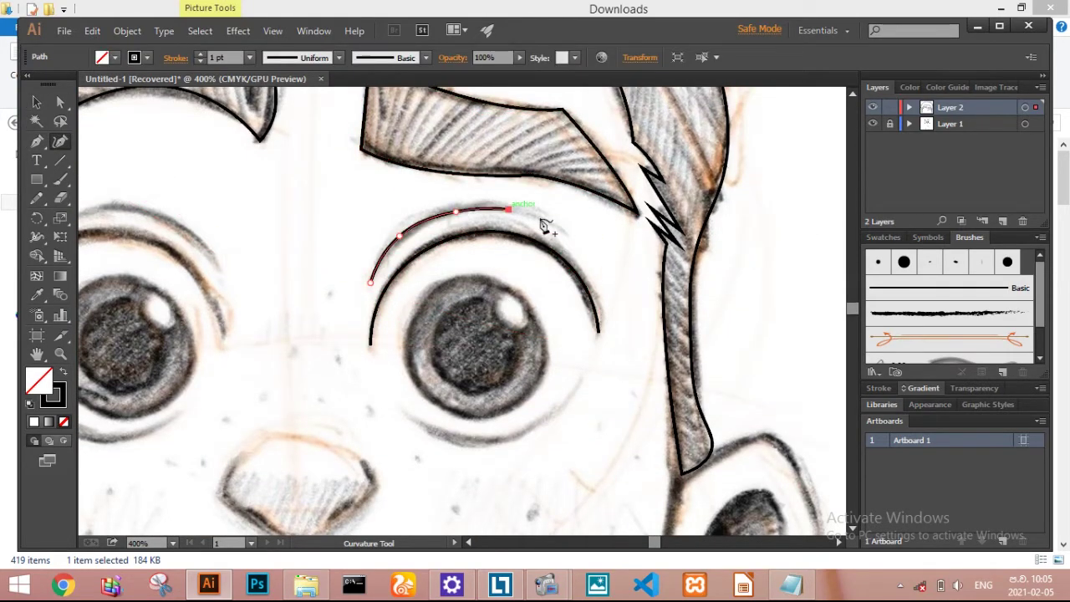
{"action": "key", "text": "Escape"}
{"action": "scroll", "coordinate": [161, 119], "scroll_direction": "left", "scroll_amount": 2}
{"action": "scroll", "coordinate": [84, 134], "scroll_direction": "left", "scroll_amount": 3}
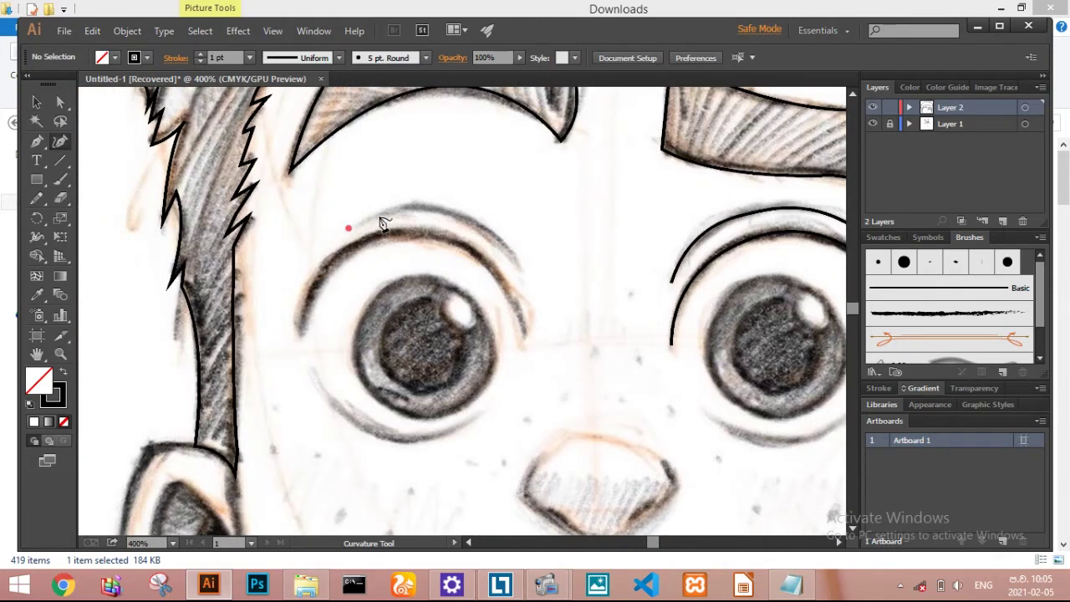
Draw matching curved arcs over the other eye
{"action": "left_click", "coordinate": [406, 206]}
{"action": "left_click", "coordinate": [464, 218]}
{"action": "key", "text": "Escape"}
{"action": "scroll", "coordinate": [334, 293], "scroll_direction": "right", "scroll_amount": 2}
{"action": "left_click", "coordinate": [204, 333]}
{"action": "left_click", "coordinate": [229, 269]}
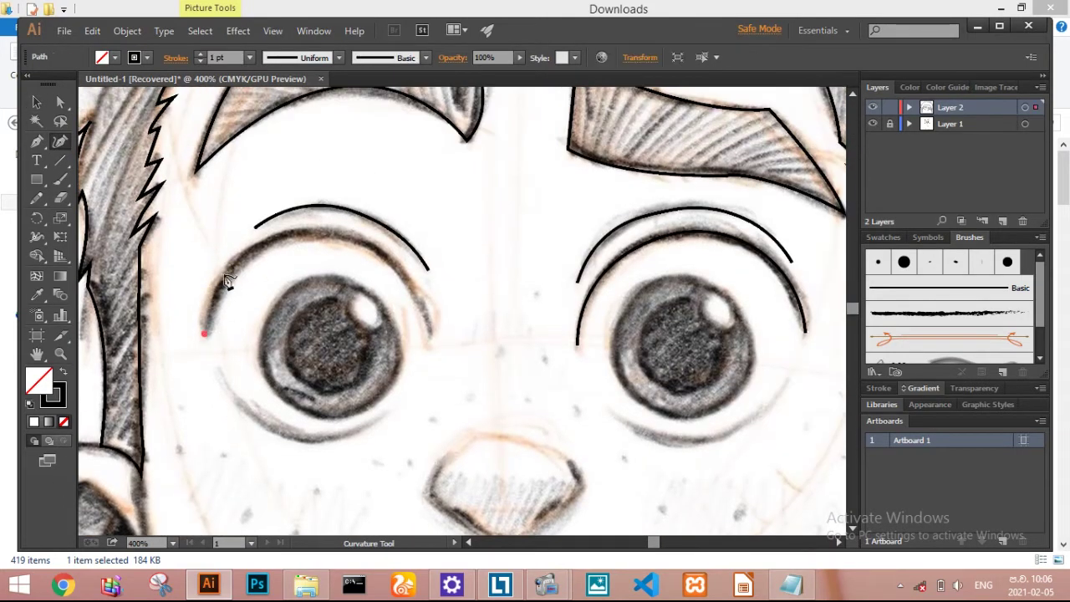
Give the selected eyebrow arcs a tapered width profile and 2 pt stroke
{"action": "left_click", "coordinate": [36, 101]}
{"action": "left_click", "coordinate": [238, 176]}
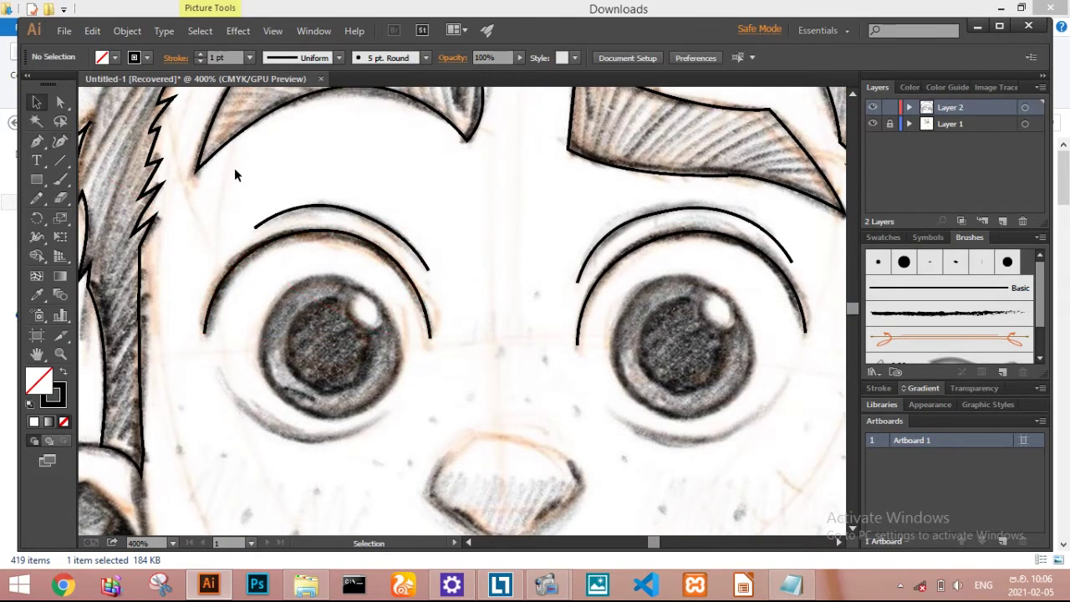
{"action": "left_click_drag", "start_coordinate": [607, 309], "coordinate": [608, 307]}
{"action": "left_click", "coordinate": [338, 57]}
{"action": "left_click", "coordinate": [249, 57]}
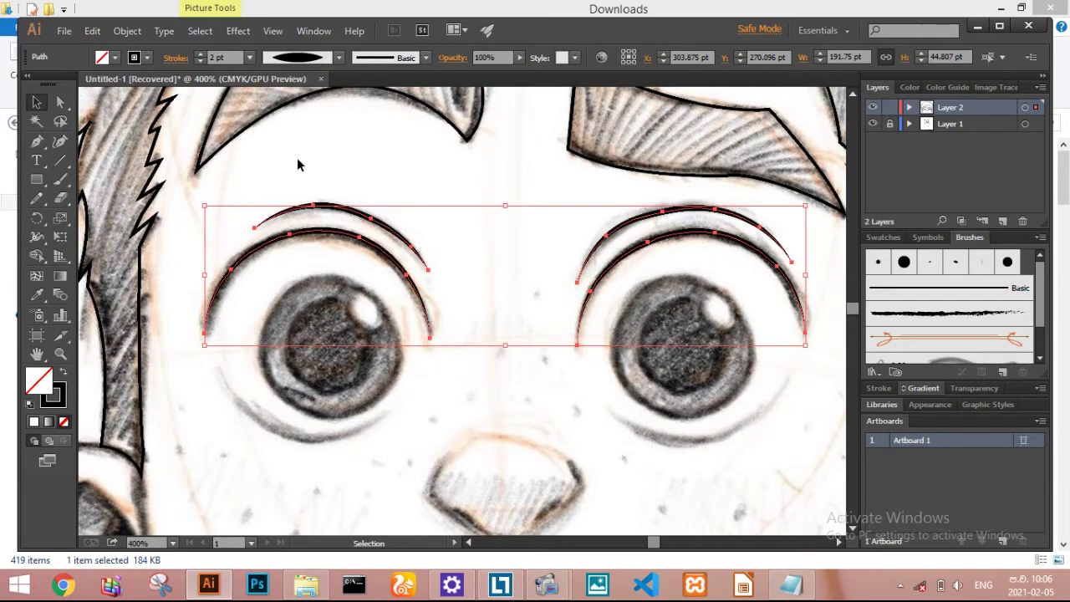
{"action": "left_click", "coordinate": [299, 163]}
Draw curves under the left and right eyes with the Curvature tool
{"action": "scroll", "coordinate": [298, 162], "scroll_direction": "down", "scroll_amount": 4}
{"action": "left_click", "coordinate": [61, 140]}
{"action": "left_click", "coordinate": [214, 181]}
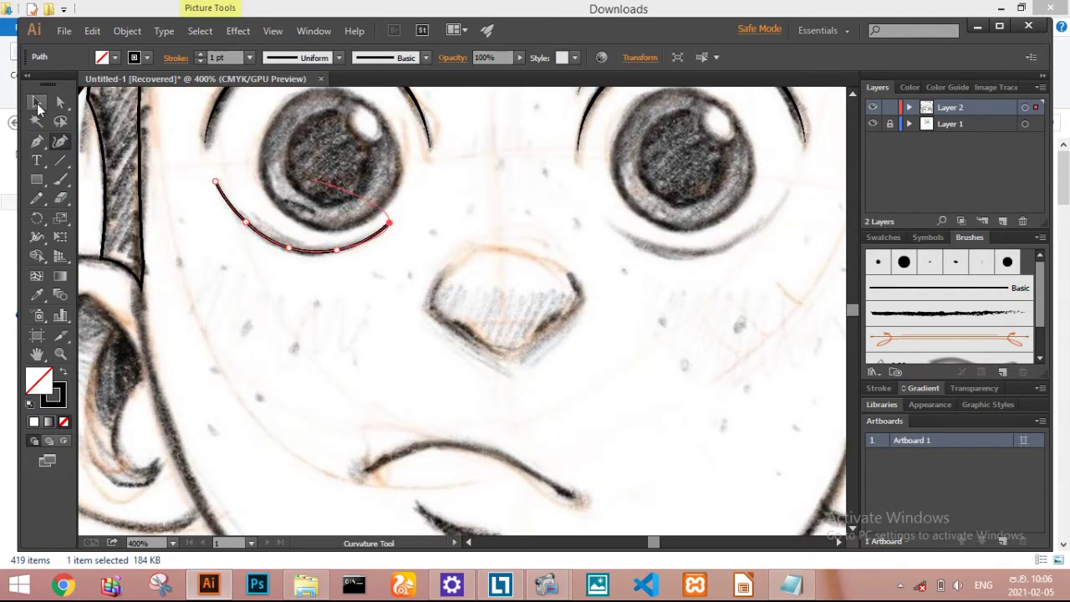
{"action": "left_click", "coordinate": [37, 104]}
{"action": "scroll", "coordinate": [305, 219], "scroll_direction": "right", "scroll_amount": 5}
{"action": "scroll", "coordinate": [325, 303], "scroll_direction": "up", "scroll_amount": 1}
{"action": "key", "text": "shift+asciitilde"}
{"action": "left_click", "coordinate": [329, 298]}
{"action": "left_click", "coordinate": [382, 325]}
{"action": "left_click", "coordinate": [37, 101]}
Make both under-eye curves a thicker stroke, then start tracing the nose
{"action": "scroll", "coordinate": [460, 309], "scroll_direction": "left", "scroll_amount": 5}
{"action": "left_click", "coordinate": [167, 297], "text": "shift"}
{"action": "left_click", "coordinate": [249, 56]}
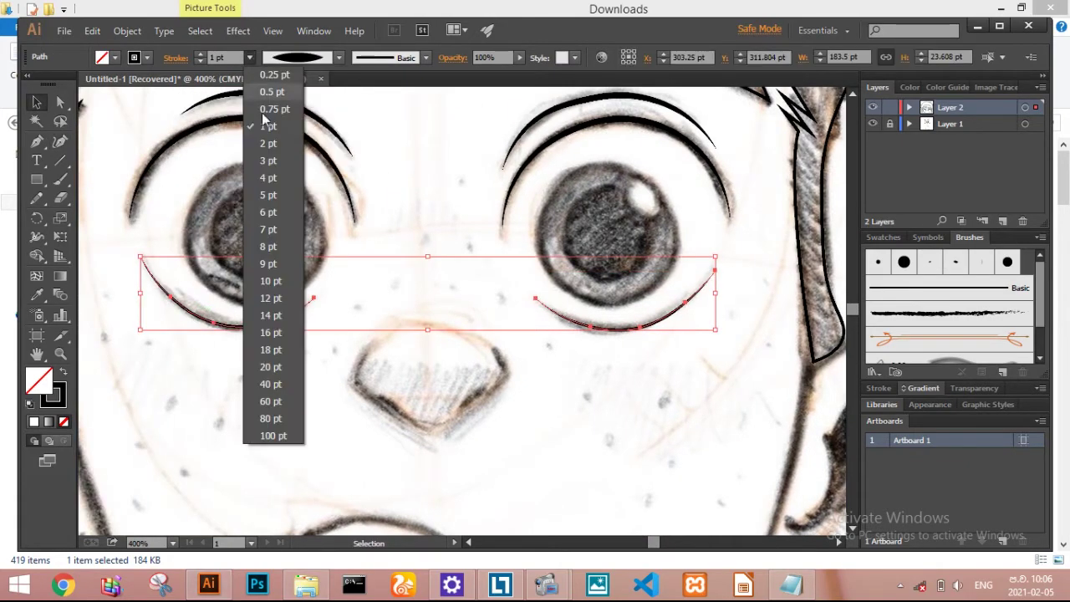
{"action": "left_click", "coordinate": [268, 143]}
{"action": "scroll", "coordinate": [460, 309], "scroll_direction": "down", "scroll_amount": 3}
{"action": "left_click", "coordinate": [61, 141]}
{"action": "left_click", "coordinate": [274, 240]}
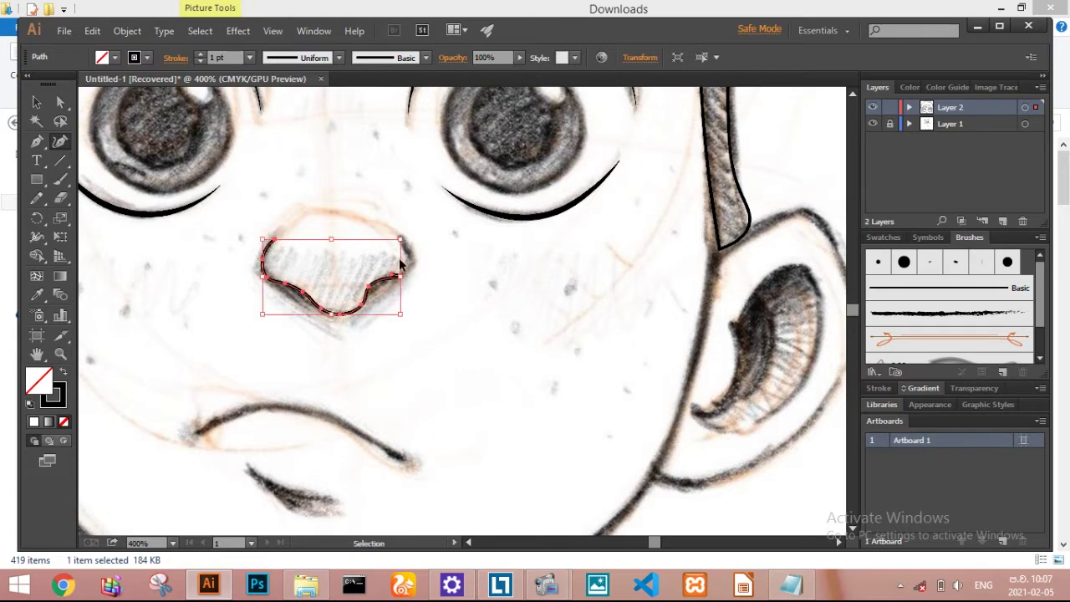
Finish the nose line and give it a tapered width profile
{"action": "scroll", "coordinate": [400, 264], "scroll_direction": "up", "scroll_amount": 3}
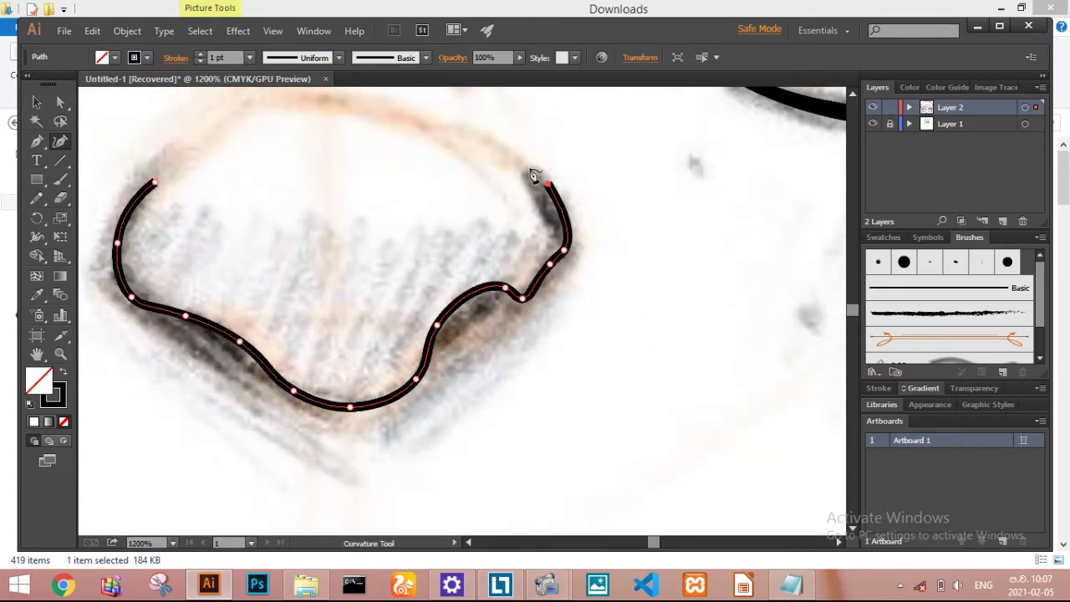
{"action": "left_click", "coordinate": [533, 171]}
{"action": "scroll", "coordinate": [287, 276], "scroll_direction": "up", "scroll_amount": 3}
{"action": "left_click", "coordinate": [301, 57]}
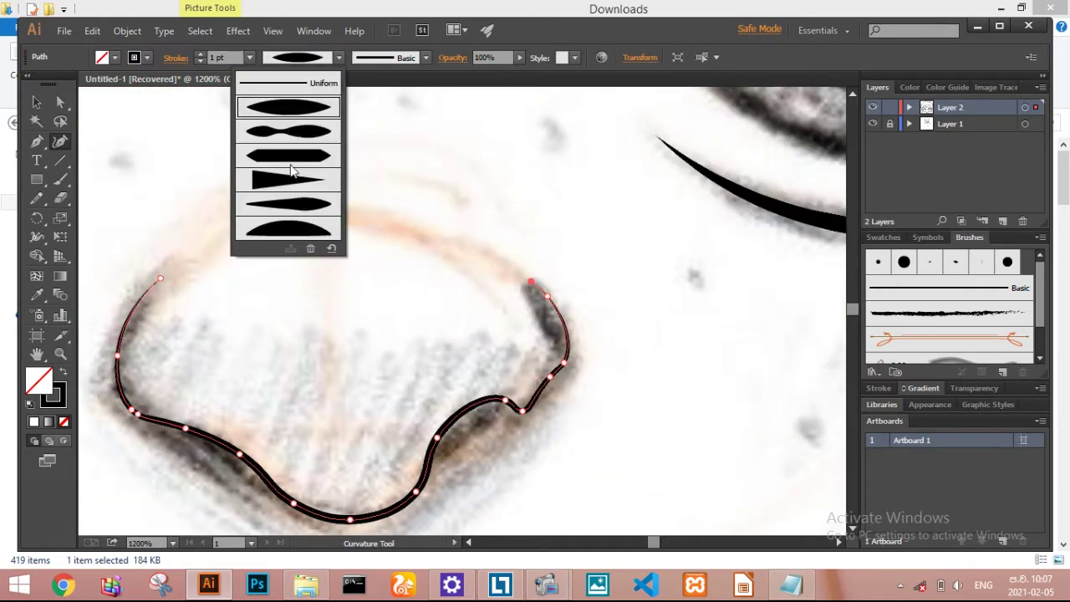
{"action": "left_click", "coordinate": [288, 113]}
{"action": "key", "text": "v"}
{"action": "left_click", "coordinate": [327, 275]}
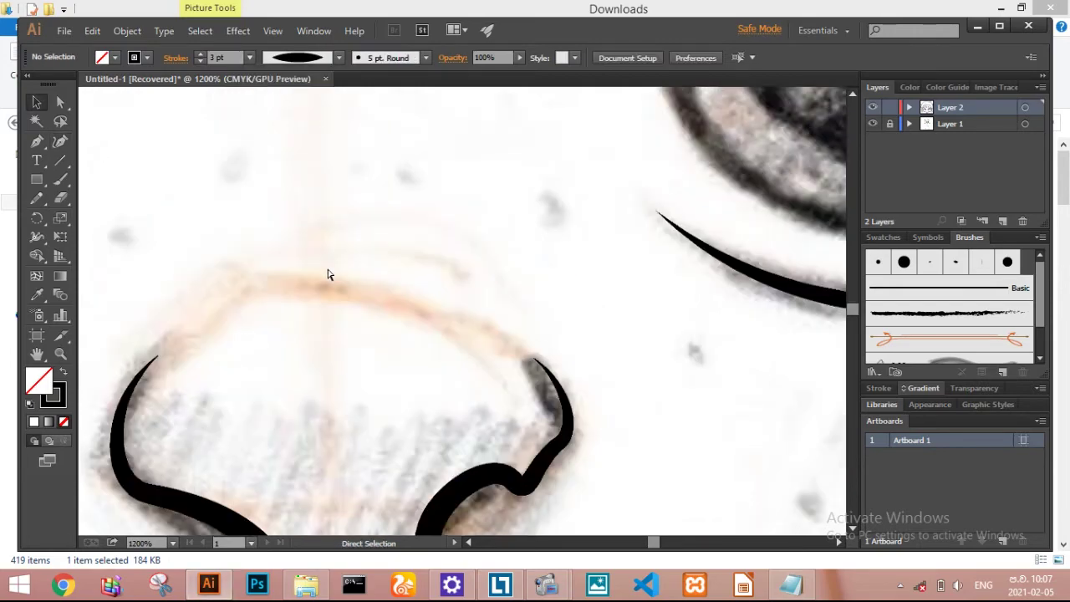
{"action": "scroll", "coordinate": [327, 275], "scroll_direction": "down", "scroll_amount": 3}
{"action": "scroll", "coordinate": [268, 245], "scroll_direction": "up", "scroll_amount": 3}
Trace the mouth line and make its stroke thicker
{"action": "left_click", "coordinate": [284, 301]}
{"action": "left_click", "coordinate": [397, 276]}
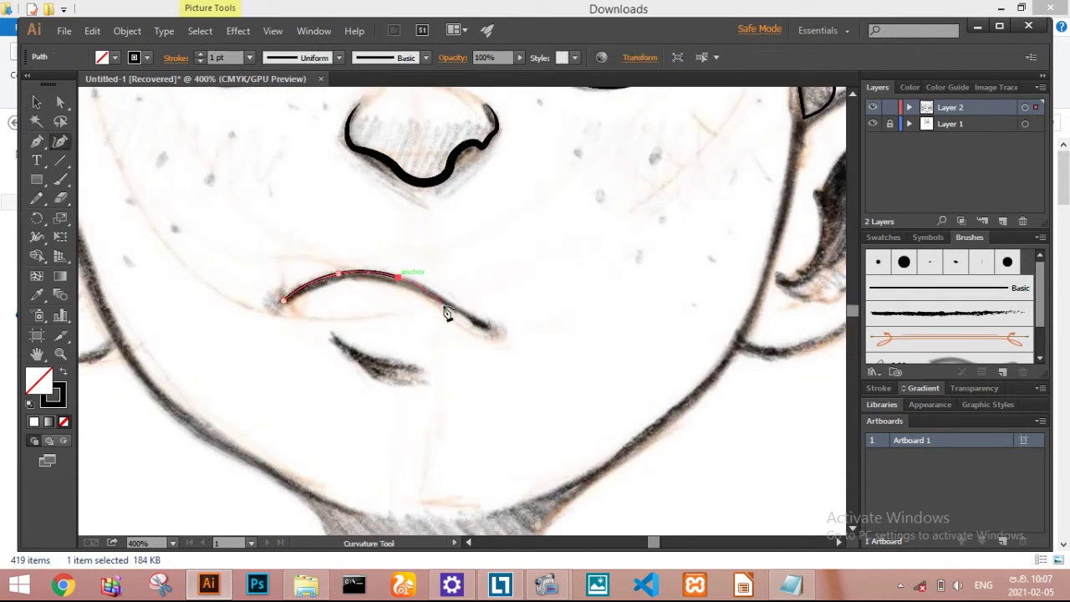
{"action": "left_click", "coordinate": [249, 56]}
{"action": "left_click", "coordinate": [266, 145]}
{"action": "key", "text": "ctrl+shift+a"}
{"action": "scroll", "coordinate": [196, 207], "scroll_direction": "down", "scroll_amount": 2}
Trace the lower lip as a tapered 3 pt stroke, then zoom to the nose and mouth
{"action": "left_click", "coordinate": [330, 260]}
{"action": "left_click", "coordinate": [355, 280]}
{"action": "left_click", "coordinate": [422, 299]}
{"action": "left_click", "coordinate": [338, 56]}
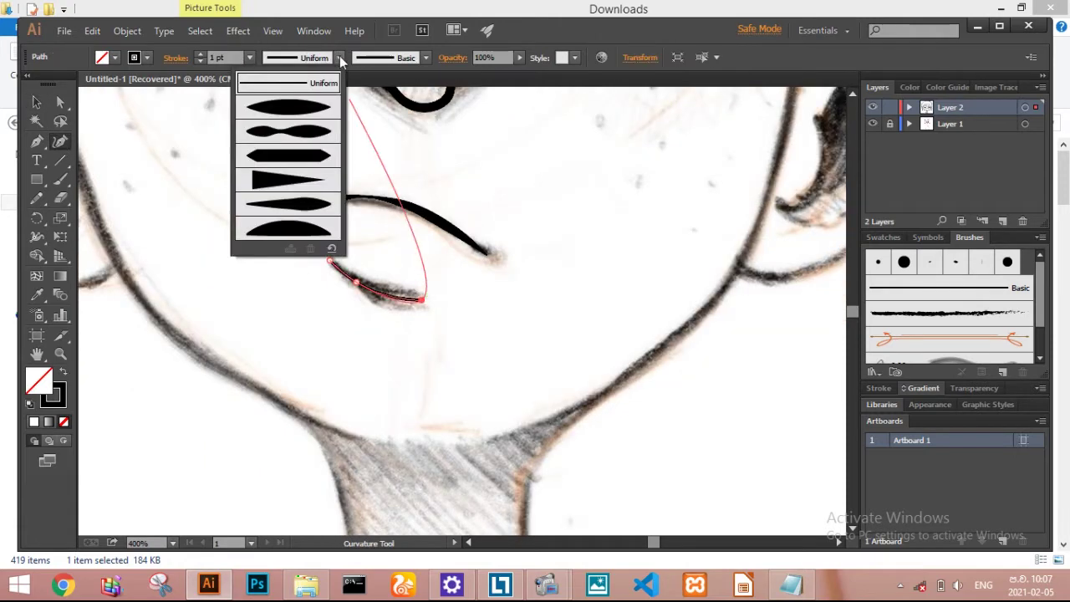
{"action": "left_click", "coordinate": [284, 112]}
{"action": "left_click", "coordinate": [338, 57]}
{"action": "left_click", "coordinate": [284, 112]}
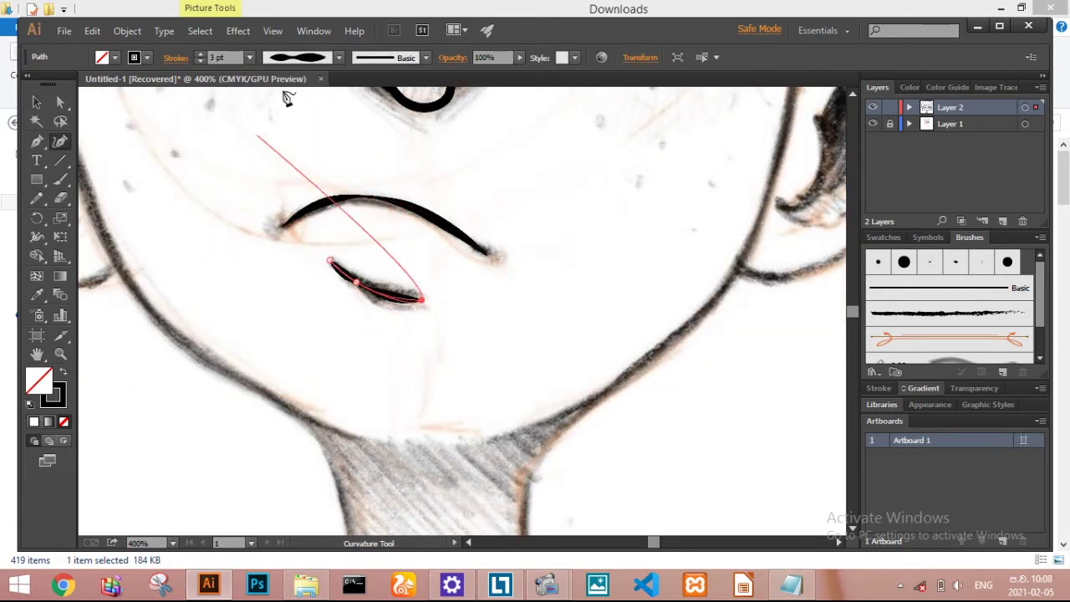
{"action": "left_click", "coordinate": [339, 57]}
{"action": "left_click", "coordinate": [284, 112]}
{"action": "key", "text": "v"}
{"action": "key", "text": "ctrl+1"}
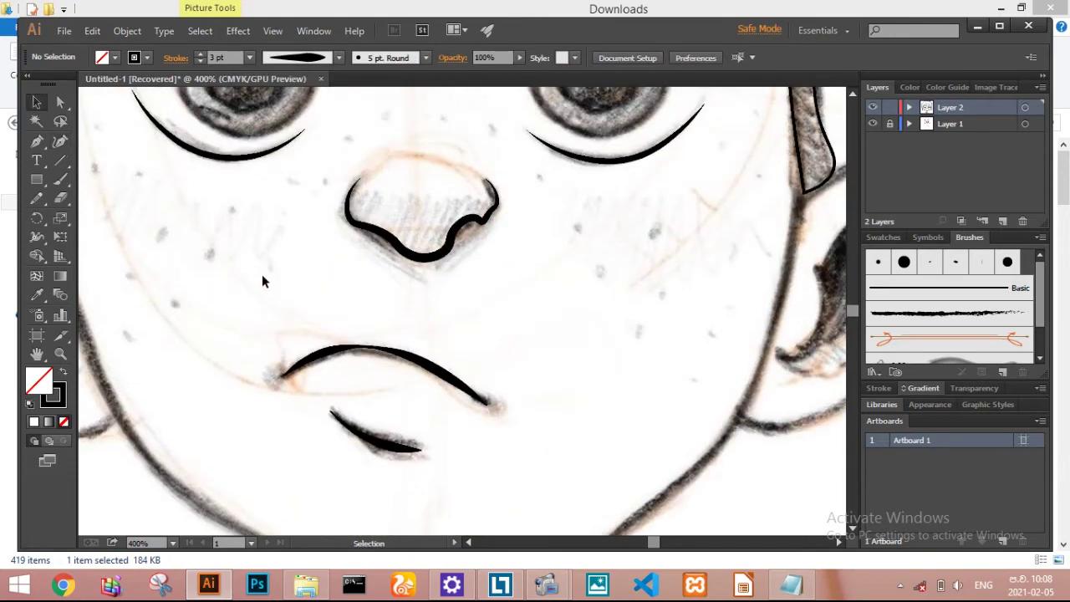
{"action": "key", "text": "ctrl+plus"}
Trace the jawline with curves from the left cheek around the chin to the right ear
{"action": "key", "text": "shift+grave"}
{"action": "key", "text": "ctrl+plus"}
{"action": "key", "text": "ctrl+plus"}
{"action": "left_click_drag", "start_coordinate": [255, 214], "coordinate": [478, 341]}
{"action": "left_click", "coordinate": [276, 192]}
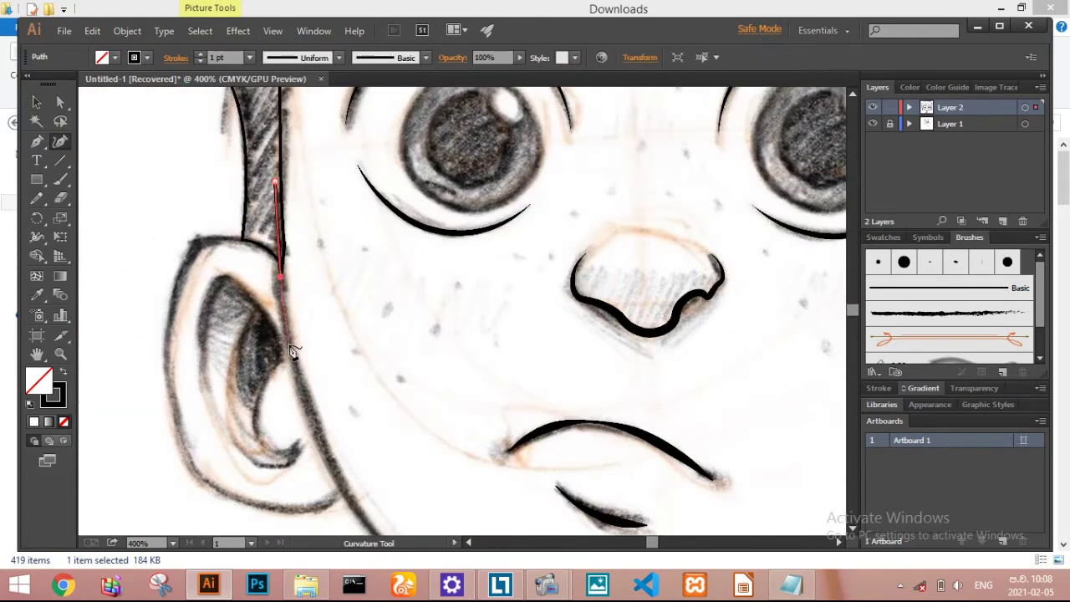
{"action": "scroll", "coordinate": [301, 334], "scroll_direction": "down", "scroll_amount": 5}
{"action": "left_click", "coordinate": [316, 217]}
{"action": "left_click", "coordinate": [352, 295]}
{"action": "scroll", "coordinate": [415, 361], "scroll_direction": "down", "scroll_amount": 3}
{"action": "scroll", "coordinate": [360, 369], "scroll_direction": "right", "scroll_amount": 5}
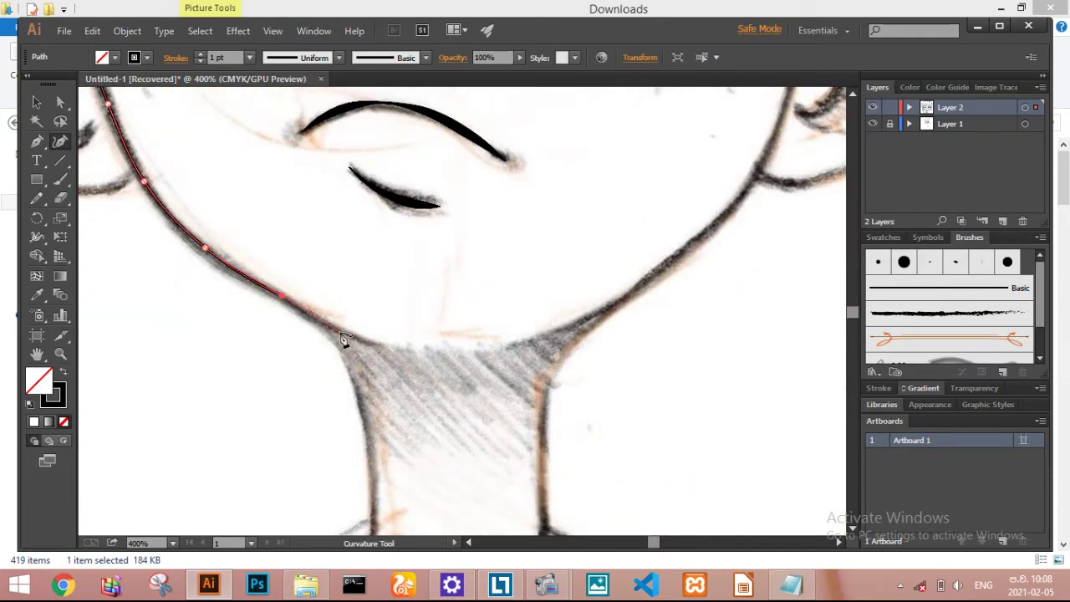
{"action": "left_click", "coordinate": [444, 351]}
{"action": "scroll", "coordinate": [545, 335], "scroll_direction": "up", "scroll_amount": 3}
{"action": "scroll", "coordinate": [545, 334], "scroll_direction": "right", "scroll_amount": 3}
{"action": "left_click", "coordinate": [439, 435]}
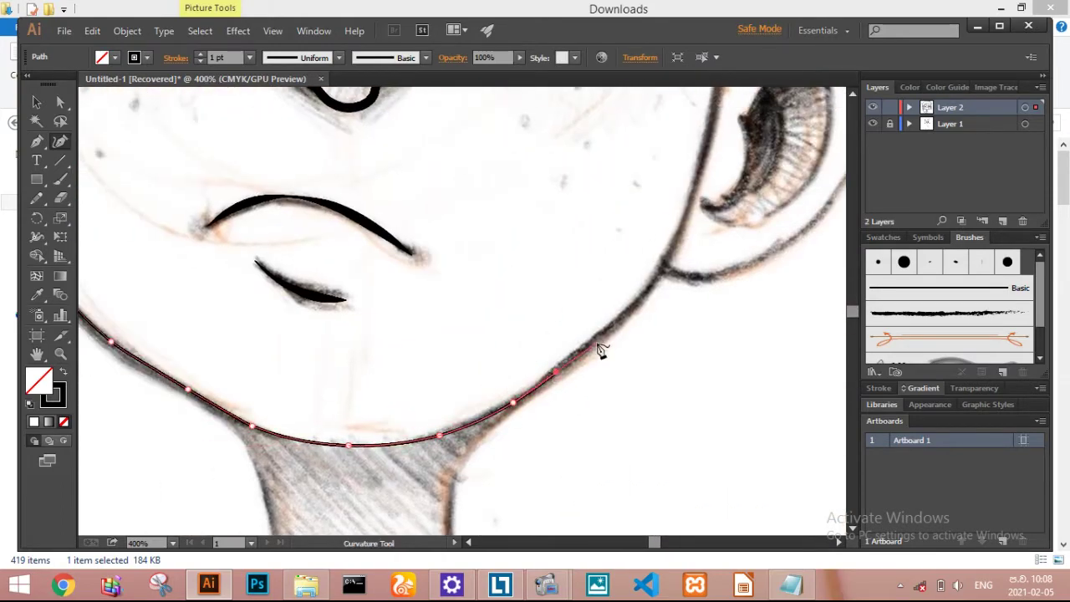
{"action": "scroll", "coordinate": [600, 349], "scroll_direction": "up", "scroll_amount": 3}
{"action": "left_click", "coordinate": [663, 376]}
{"action": "scroll", "coordinate": [607, 376], "scroll_direction": "up", "scroll_amount": 3}
{"action": "scroll", "coordinate": [607, 376], "scroll_direction": "right", "scroll_amount": 3}
{"action": "scroll", "coordinate": [622, 309], "scroll_direction": "up", "scroll_amount": 2}
{"action": "scroll", "coordinate": [623, 275], "scroll_direction": "up", "scroll_amount": 3}
{"action": "scroll", "coordinate": [626, 234], "scroll_direction": "up", "scroll_amount": 3}
{"action": "scroll", "coordinate": [368, 173], "scroll_direction": "down", "scroll_amount": 3}
{"action": "scroll", "coordinate": [368, 174], "scroll_direction": "left", "scroll_amount": 1}
{"action": "scroll", "coordinate": [301, 268], "scroll_direction": "down", "scroll_amount": 5}
{"action": "scroll", "coordinate": [232, 353], "scroll_direction": "down", "scroll_amount": 3}
{"action": "scroll", "coordinate": [231, 354], "scroll_direction": "left", "scroll_amount": 4}
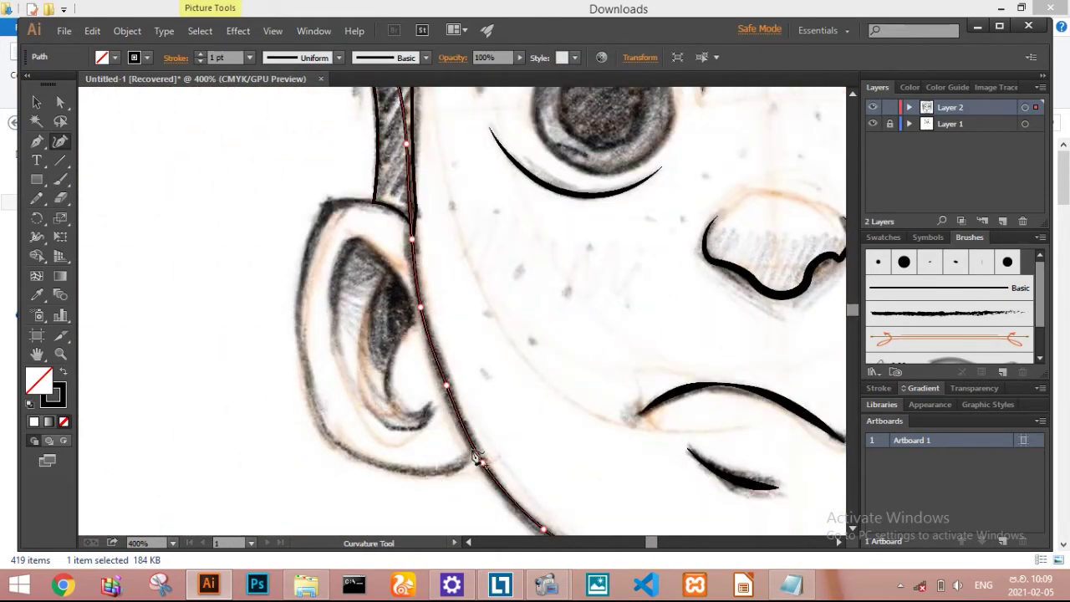
Outline the left ear and its inner ear curve, undoing a misplaced strand
{"action": "left_click", "coordinate": [301, 330]}
{"action": "scroll", "coordinate": [309, 326], "scroll_direction": "up", "scroll_amount": 3}
{"action": "left_click", "coordinate": [299, 356]}
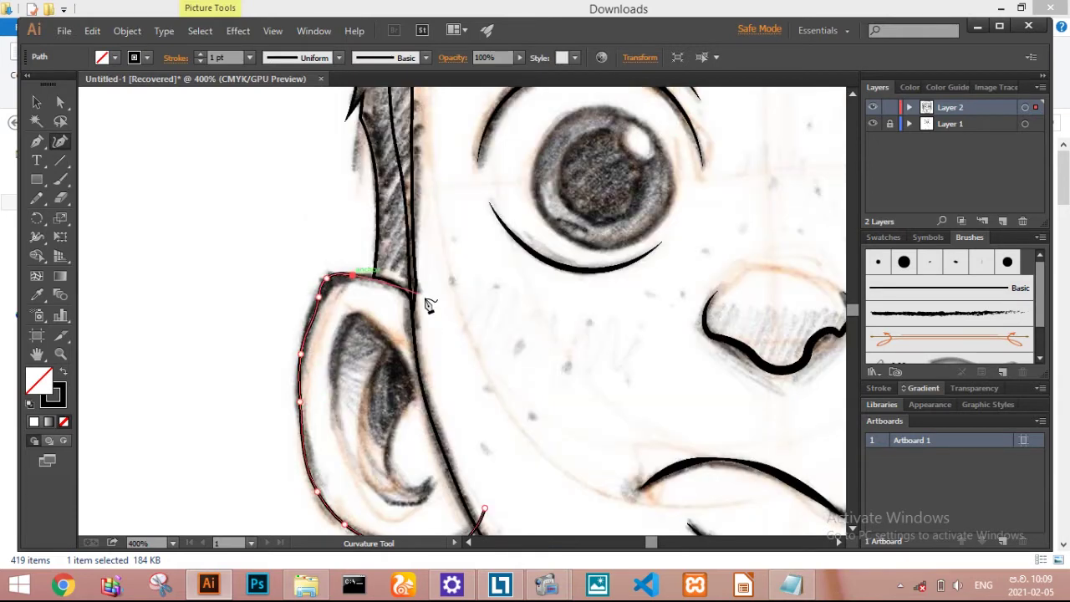
{"action": "left_click", "coordinate": [458, 412]}
{"action": "scroll", "coordinate": [484, 451], "scroll_direction": "down", "scroll_amount": 2}
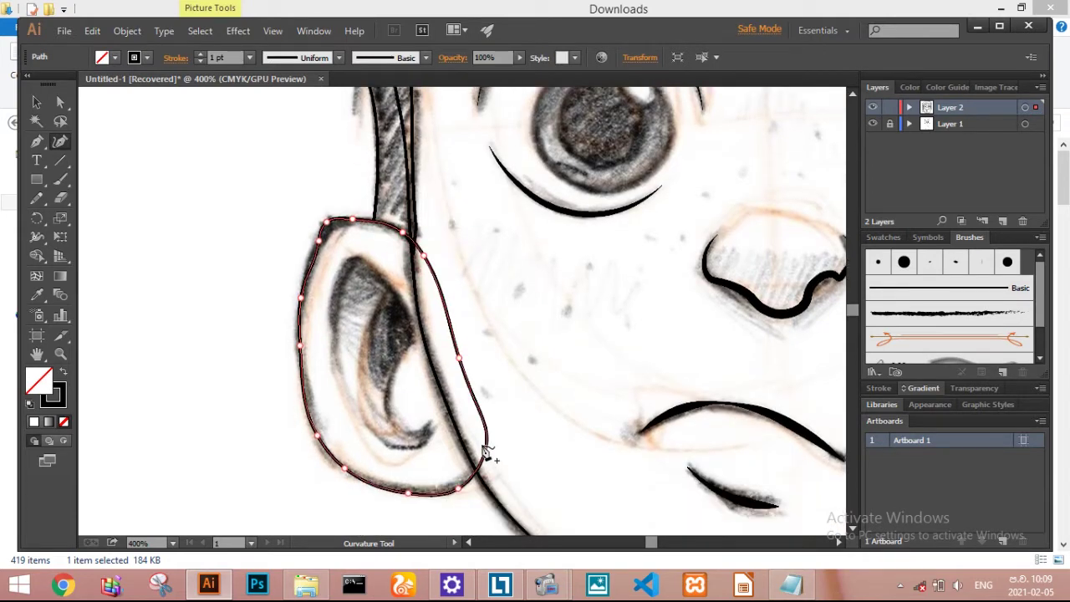
{"action": "left_click", "coordinate": [417, 332]}
{"action": "left_click", "coordinate": [394, 292]}
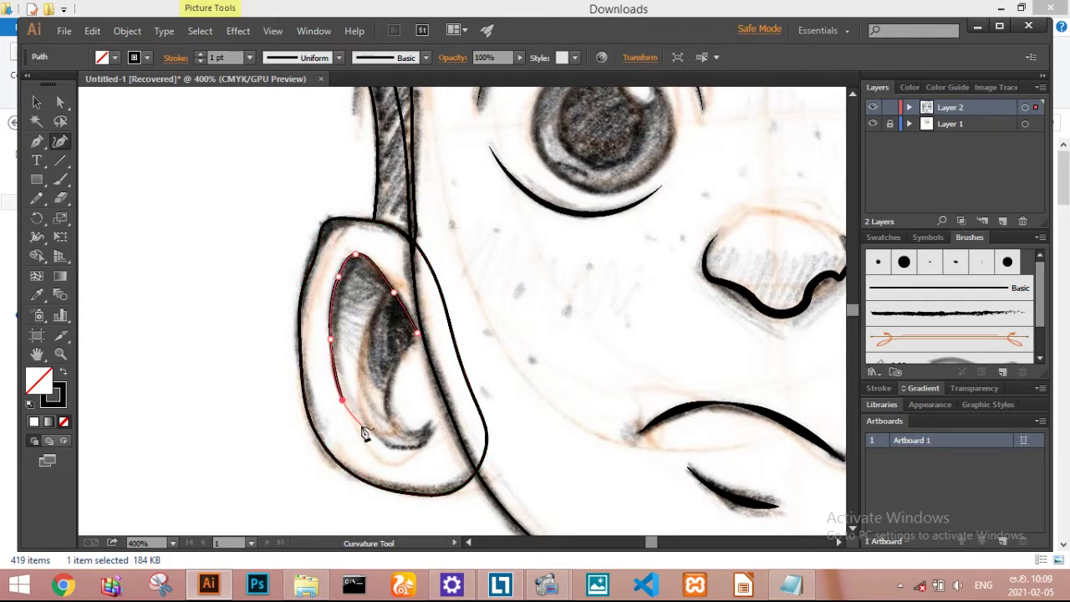
{"action": "left_click_drag", "start_coordinate": [345, 347], "coordinate": [346, 366]}
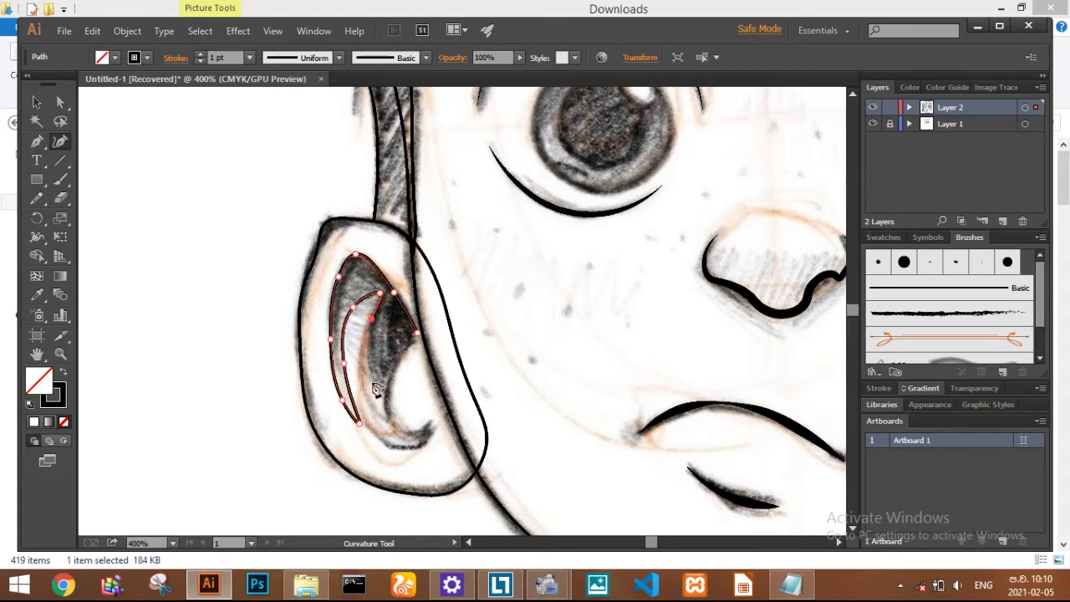
{"action": "key", "text": "ctrl+z"}
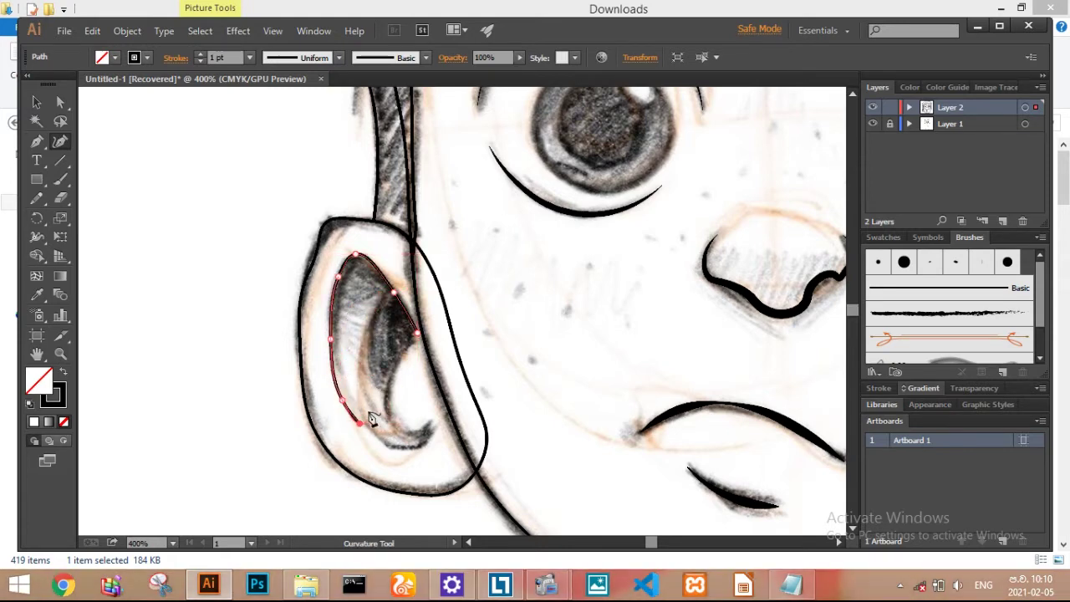
{"action": "left_click", "coordinate": [389, 383]}
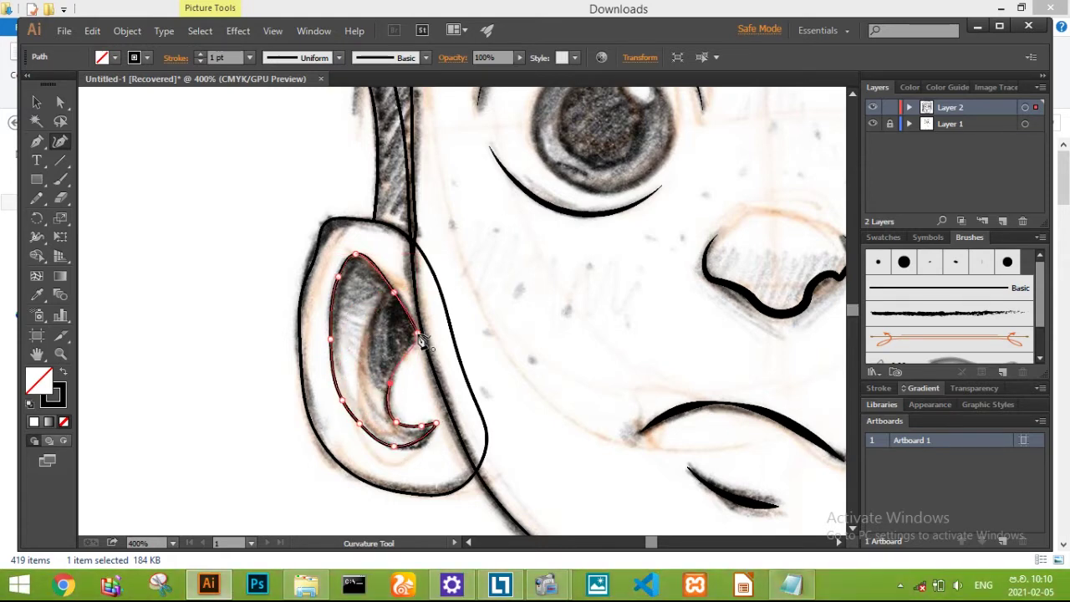
Trace the right ear's outline and close it at its starting point
{"action": "scroll", "coordinate": [404, 328], "scroll_direction": "right", "scroll_amount": 10}
{"action": "left_click", "coordinate": [371, 343]}
{"action": "left_click", "coordinate": [420, 368]}
{"action": "left_click", "coordinate": [487, 358]}
{"action": "left_click", "coordinate": [550, 317]}
{"action": "scroll", "coordinate": [592, 349], "scroll_direction": "up", "scroll_amount": 2}
{"action": "scroll", "coordinate": [594, 335], "scroll_direction": "up", "scroll_amount": 2}
{"action": "left_click", "coordinate": [607, 333]}
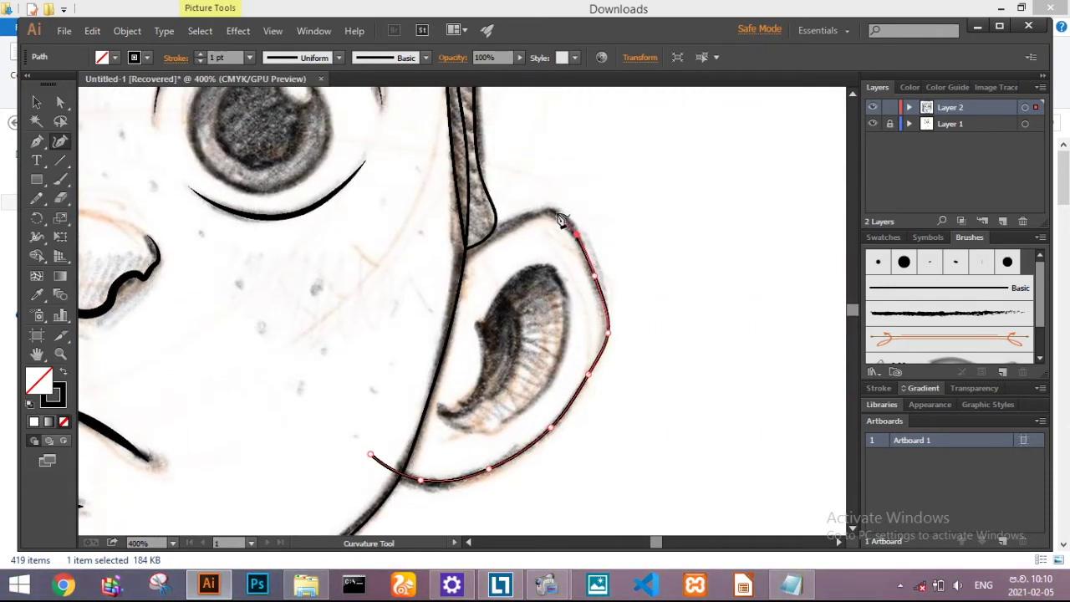
{"action": "left_click", "coordinate": [577, 235]}
{"action": "left_click", "coordinate": [522, 219]}
{"action": "left_click", "coordinate": [379, 311]}
{"action": "left_click", "coordinate": [370, 452]}
Draw the right ear's closed inner shape and add a point near its corner
{"action": "left_click", "coordinate": [481, 322]}
{"action": "left_click", "coordinate": [504, 290]}
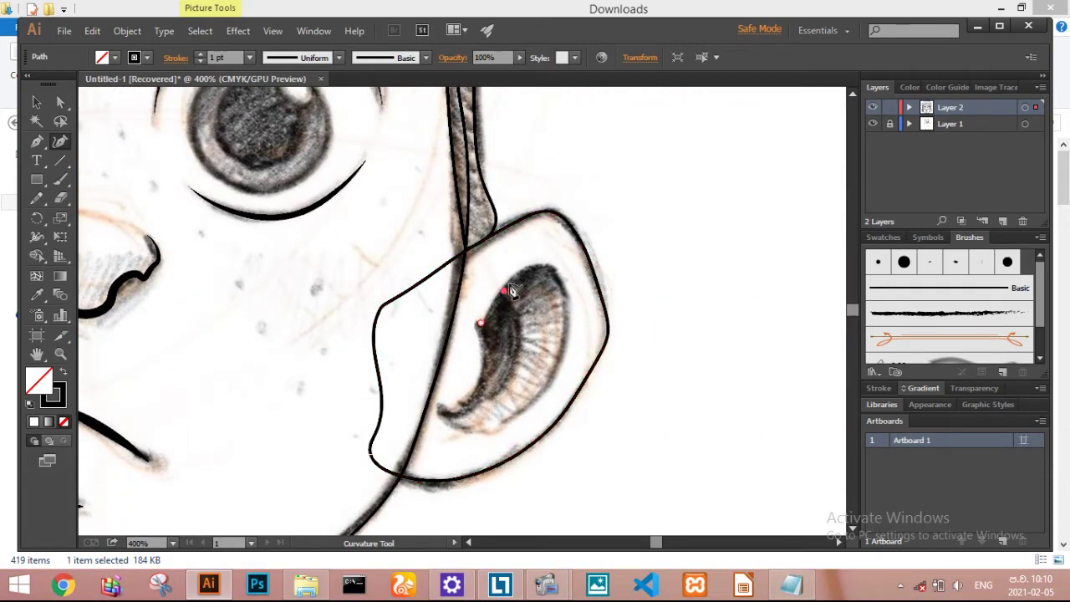
{"action": "left_click", "coordinate": [566, 312]}
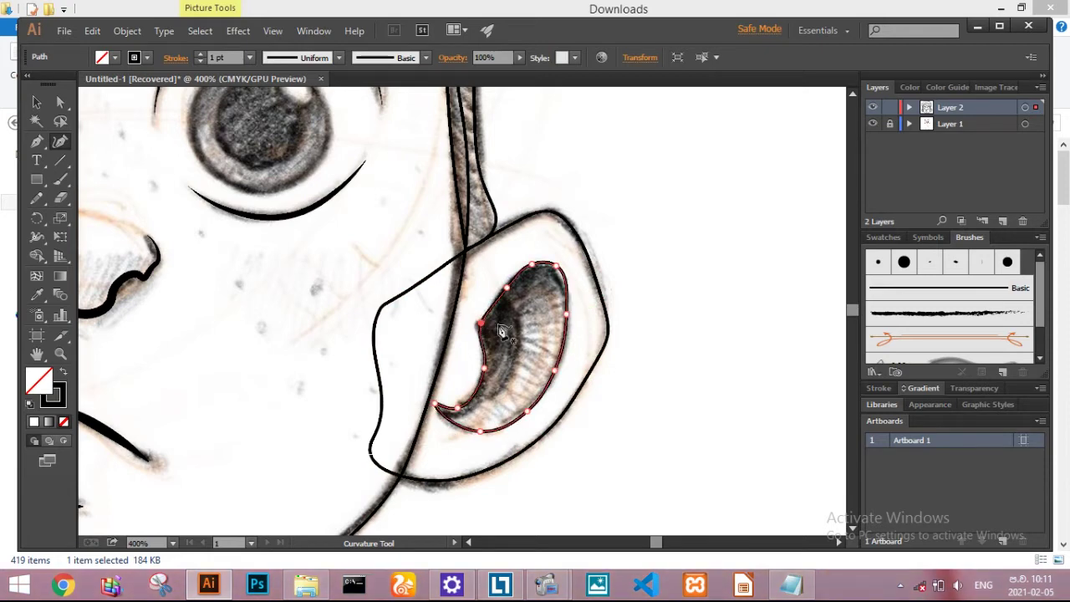
{"action": "left_click_drag", "start_coordinate": [484, 334], "coordinate": [635, 342]}
{"action": "key", "text": "ctrl"}
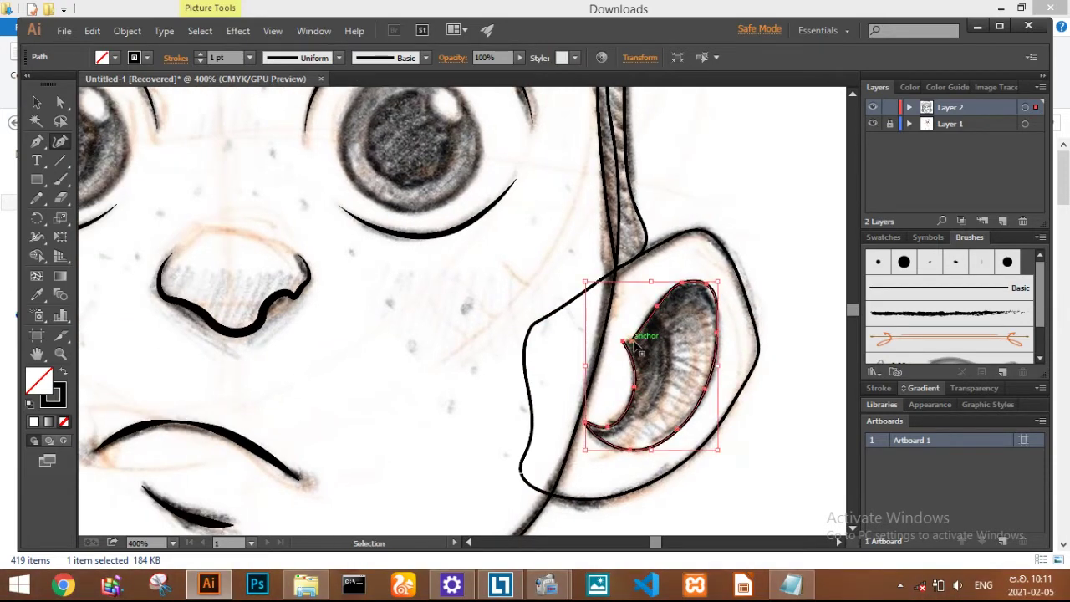
{"action": "scroll", "coordinate": [633, 340], "scroll_direction": "up", "scroll_amount": 3, "text": "alt"}
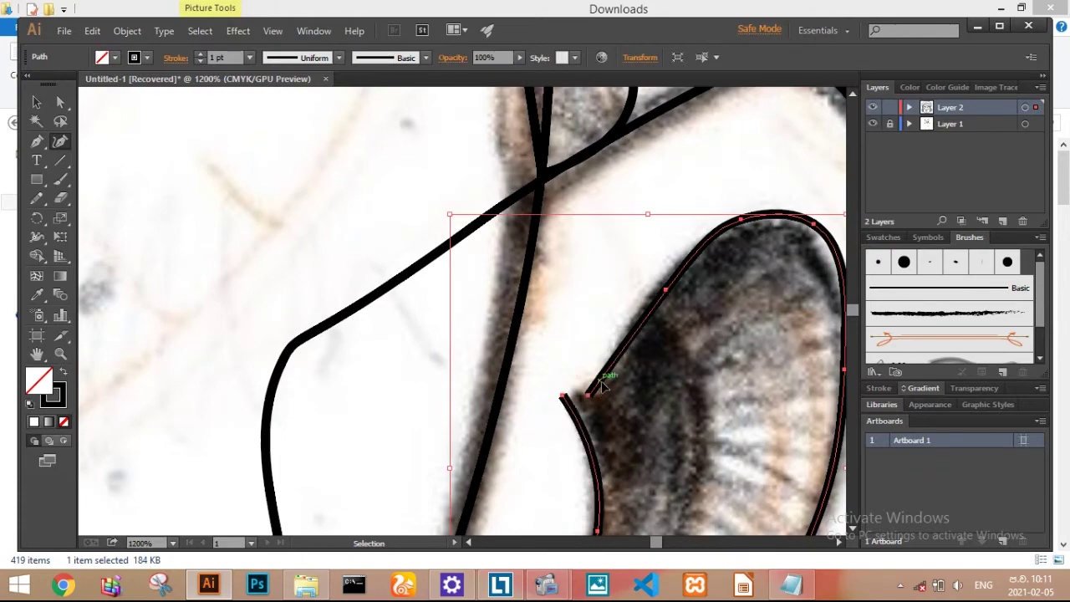
{"action": "left_click", "coordinate": [578, 394]}
{"action": "left_click_drag", "start_coordinate": [548, 361], "coordinate": [628, 362]}
{"action": "scroll", "coordinate": [626, 361], "scroll_direction": "down", "scroll_amount": 5, "text": "alt"}
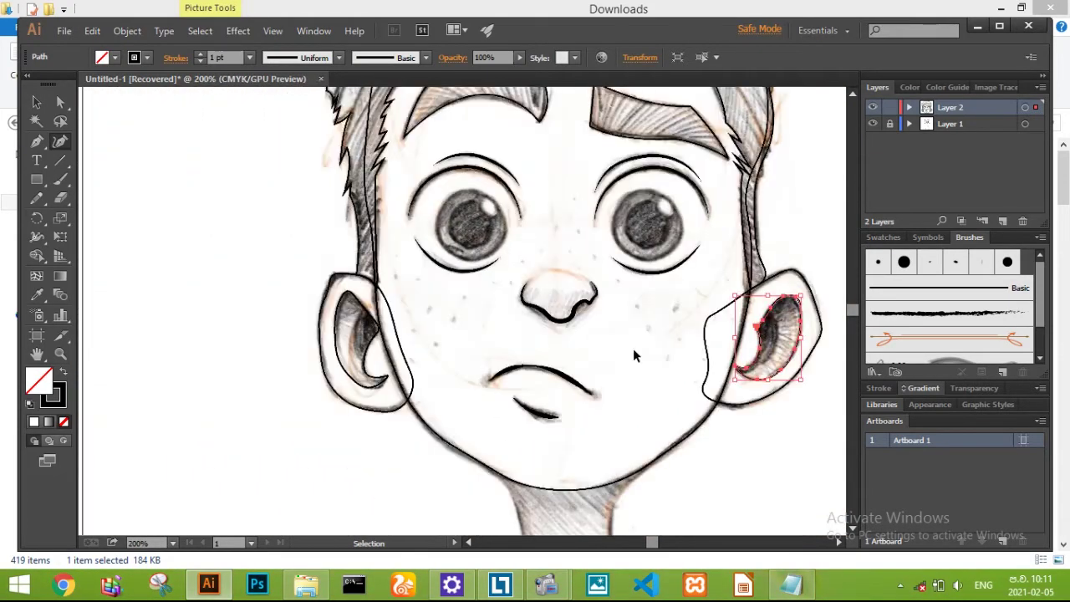
Trace both sides of the neck up to the jaw and close the neck outline
{"action": "scroll", "coordinate": [501, 219], "scroll_direction": "down", "scroll_amount": 3}
{"action": "left_click", "coordinate": [517, 251]}
{"action": "left_click", "coordinate": [526, 306]}
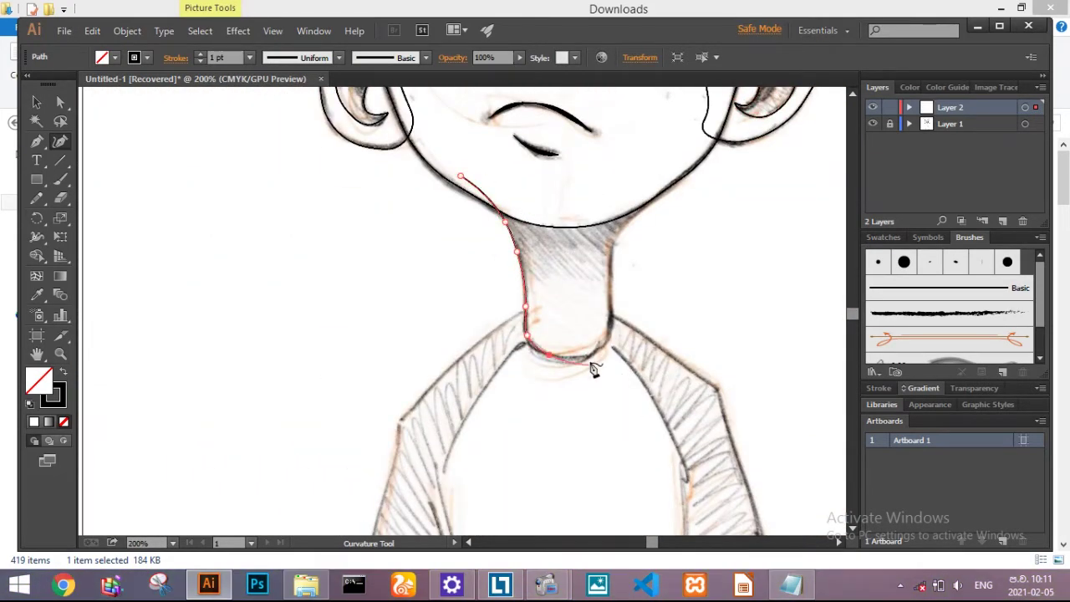
{"action": "left_click", "coordinate": [608, 306]}
{"action": "left_click", "coordinate": [612, 264]}
{"action": "scroll", "coordinate": [617, 276], "scroll_direction": "up", "scroll_amount": 2}
{"action": "left_click", "coordinate": [618, 311]}
{"action": "left_click", "coordinate": [665, 251]}
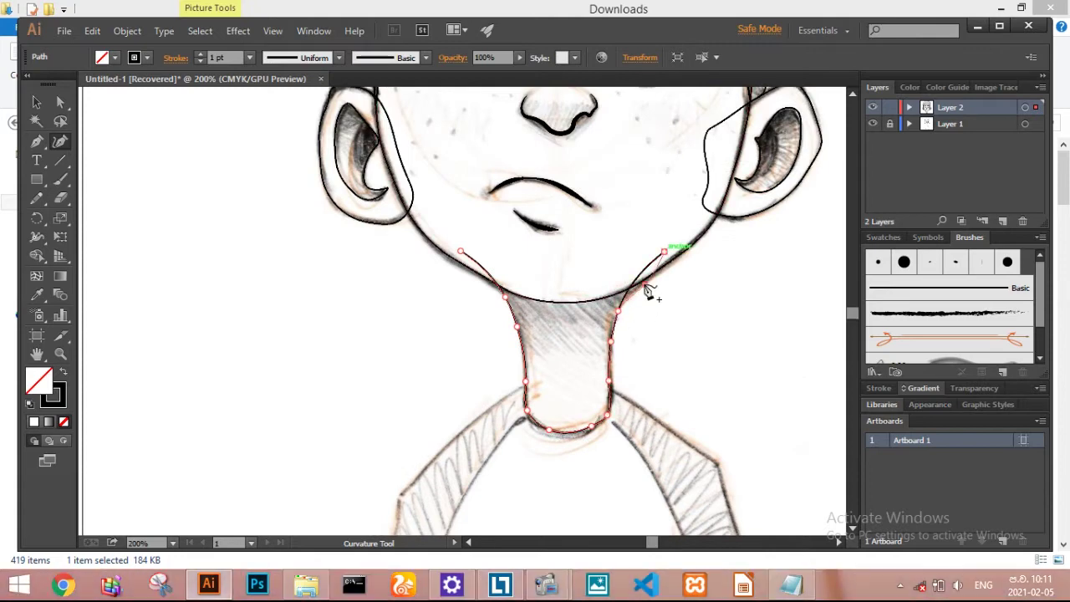
{"action": "left_click", "coordinate": [462, 251]}
{"action": "scroll", "coordinate": [616, 387], "scroll_direction": "down", "scroll_amount": 10}
{"action": "scroll", "coordinate": [418, 465], "scroll_direction": "up", "scroll_amount": 4}
Outline the left sleeve edge and shoulders, curving over the right shoulder with the Pen tool
{"action": "left_click", "coordinate": [462, 456]}
{"action": "left_click", "coordinate": [409, 426]}
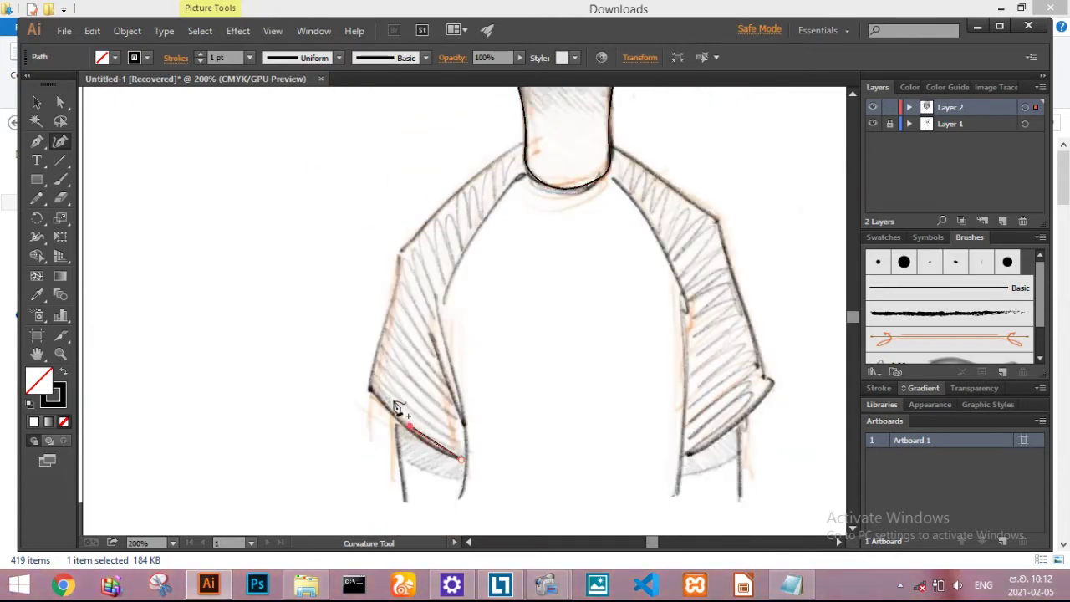
{"action": "left_click", "coordinate": [37, 142]}
{"action": "left_click", "coordinate": [399, 249]}
{"action": "scroll", "coordinate": [396, 358], "scroll_direction": "up", "scroll_amount": 4}
{"action": "left_click_drag", "start_coordinate": [536, 289], "coordinate": [543, 290]}
{"action": "left_click", "coordinate": [595, 290]}
{"action": "left_click", "coordinate": [652, 320]}
{"action": "left_click_drag", "start_coordinate": [721, 368], "coordinate": [791, 419]}
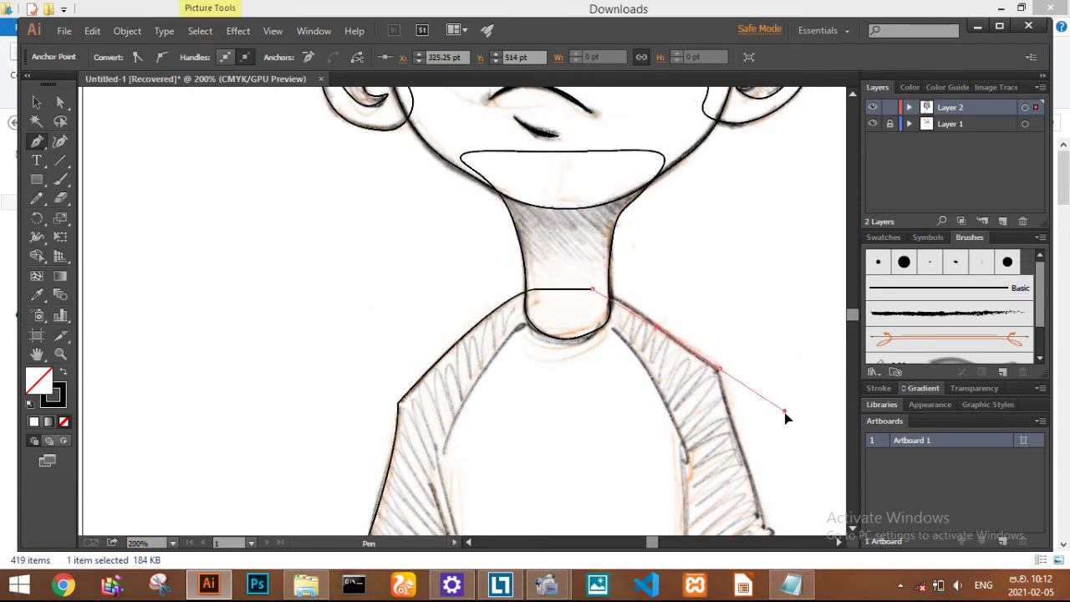
{"action": "scroll", "coordinate": [499, 337], "scroll_direction": "down", "scroll_amount": 5}
{"action": "scroll", "coordinate": [499, 337], "scroll_direction": "right", "scroll_amount": 5}
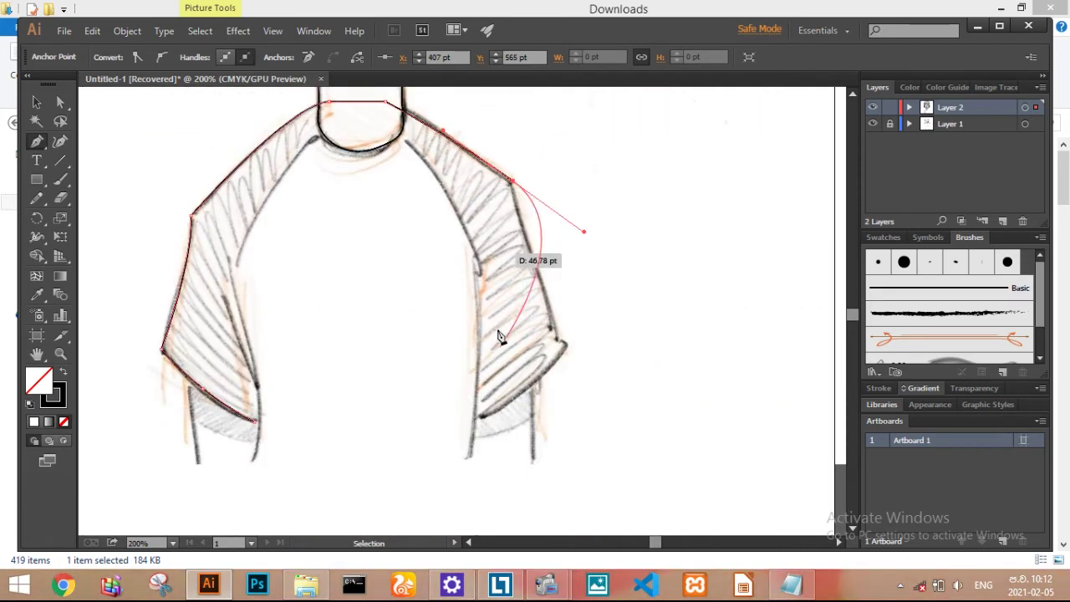
Trace the shirt front from the right armpit down to the hem's bottom-left corner
{"action": "left_click", "coordinate": [577, 355], "text": "ctrl"}
{"action": "left_click_drag", "start_coordinate": [482, 416], "coordinate": [448, 424]}
{"action": "left_click", "coordinate": [478, 480]}
{"action": "left_click", "coordinate": [251, 477]}
{"action": "mouse_move", "coordinate": [256, 424]}
{"action": "left_mouse_down"}
{"action": "mouse_move", "coordinate": [250, 405]}
{"action": "mouse_move", "coordinate": [260, 417]}
{"action": "left_mouse_up"}
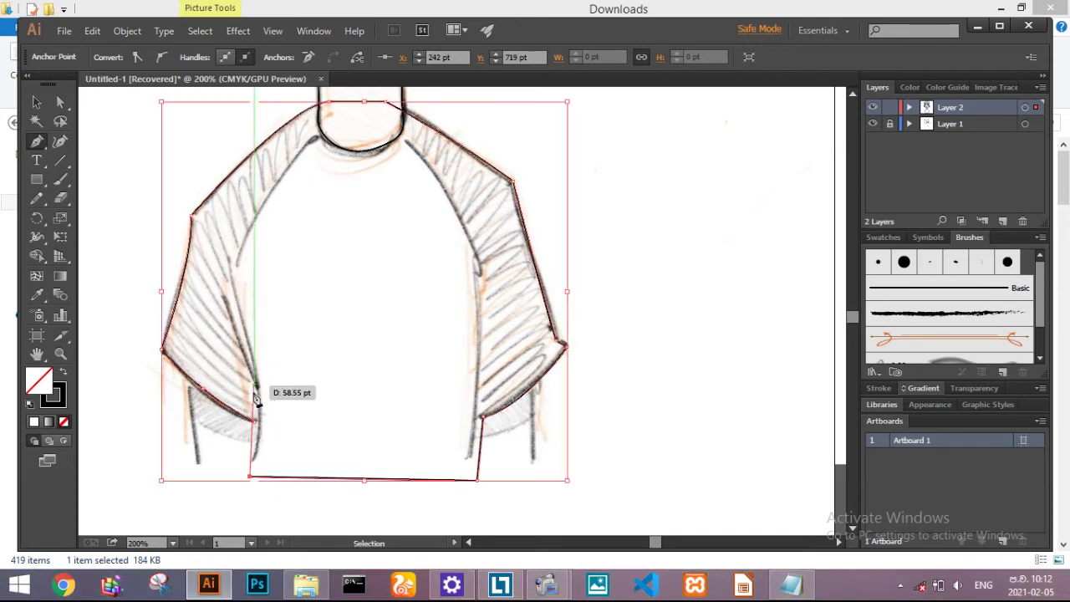
Curve the shirt outline up the left side, around the neckline and right armpit, fixing the hem corner
{"action": "scroll", "coordinate": [334, 446], "scroll_direction": "up", "scroll_amount": 2}
{"action": "scroll", "coordinate": [287, 444], "scroll_direction": "up", "scroll_amount": 1}
{"action": "scroll", "coordinate": [286, 444], "scroll_direction": "down", "scroll_amount": 2}
{"action": "scroll", "coordinate": [327, 253], "scroll_direction": "down", "scroll_amount": 3}
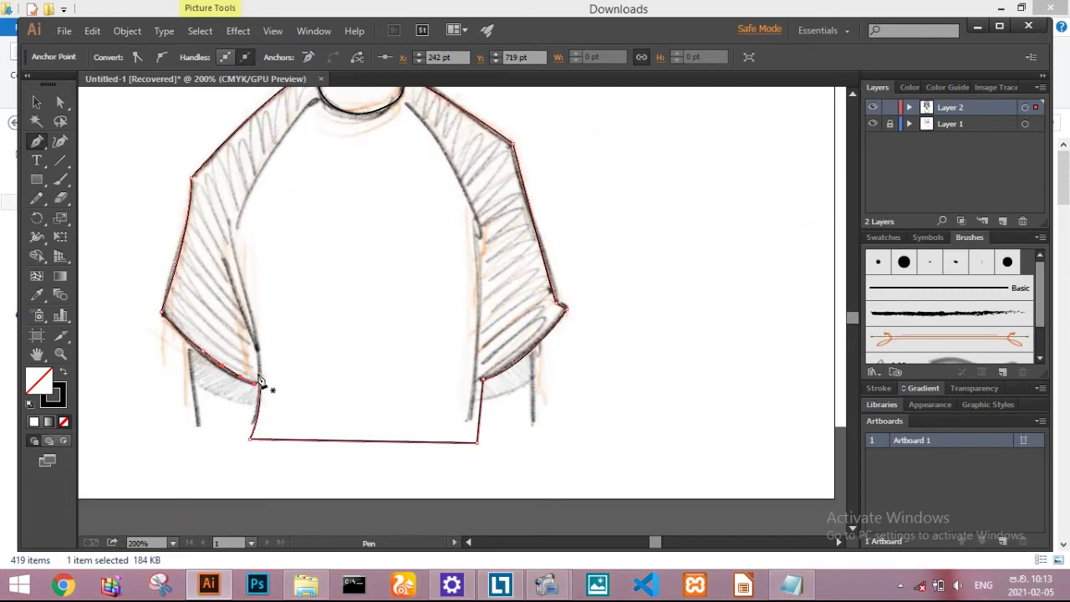
{"action": "scroll", "coordinate": [239, 299], "scroll_direction": "up", "scroll_amount": 2}
{"action": "left_click", "coordinate": [230, 307]}
{"action": "left_click_drag", "start_coordinate": [321, 167], "coordinate": [326, 171]}
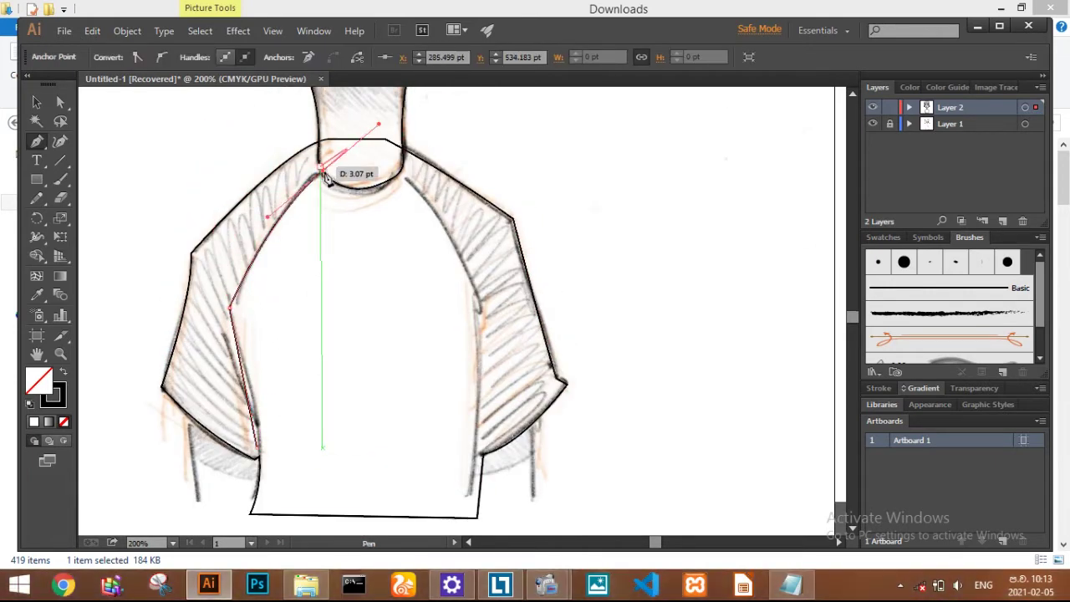
{"action": "mouse_move", "coordinate": [480, 309]}
{"action": "left_mouse_down"}
{"action": "mouse_move", "coordinate": [440, 401]}
{"action": "mouse_move", "coordinate": [451, 389]}
{"action": "left_mouse_up"}
{"action": "left_click", "coordinate": [251, 374]}
{"action": "scroll", "coordinate": [255, 374], "scroll_direction": "up", "scroll_amount": 3}
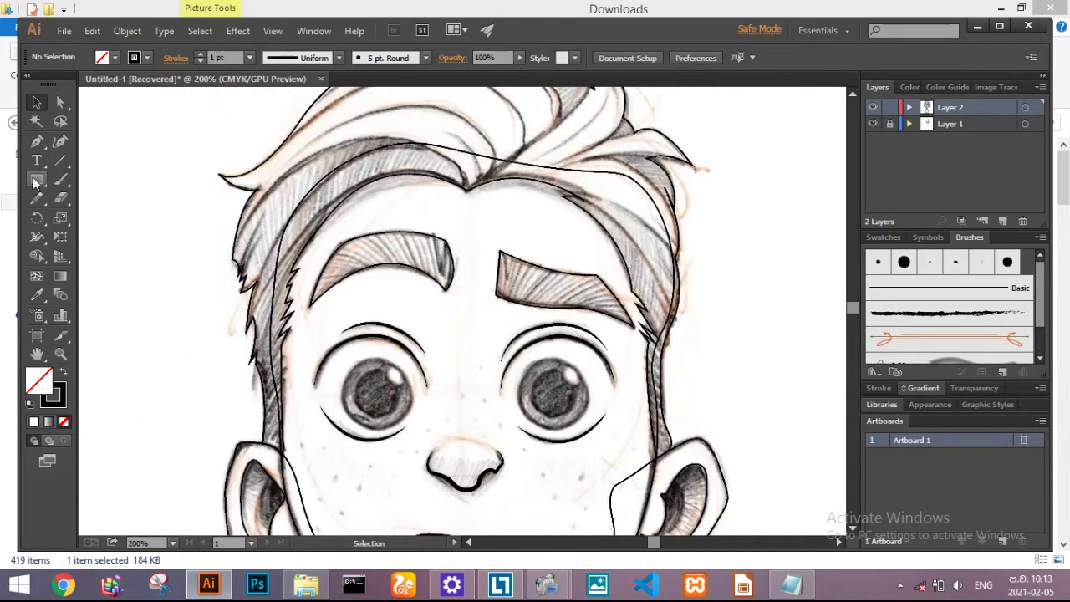
Draw a circle over the left pupil and move a copy onto the right pupil
{"action": "left_click", "coordinate": [36, 180]}
{"action": "scroll", "coordinate": [359, 268], "scroll_direction": "down", "scroll_amount": 3}
{"action": "left_click_drag", "start_coordinate": [351, 247], "coordinate": [414, 316]}
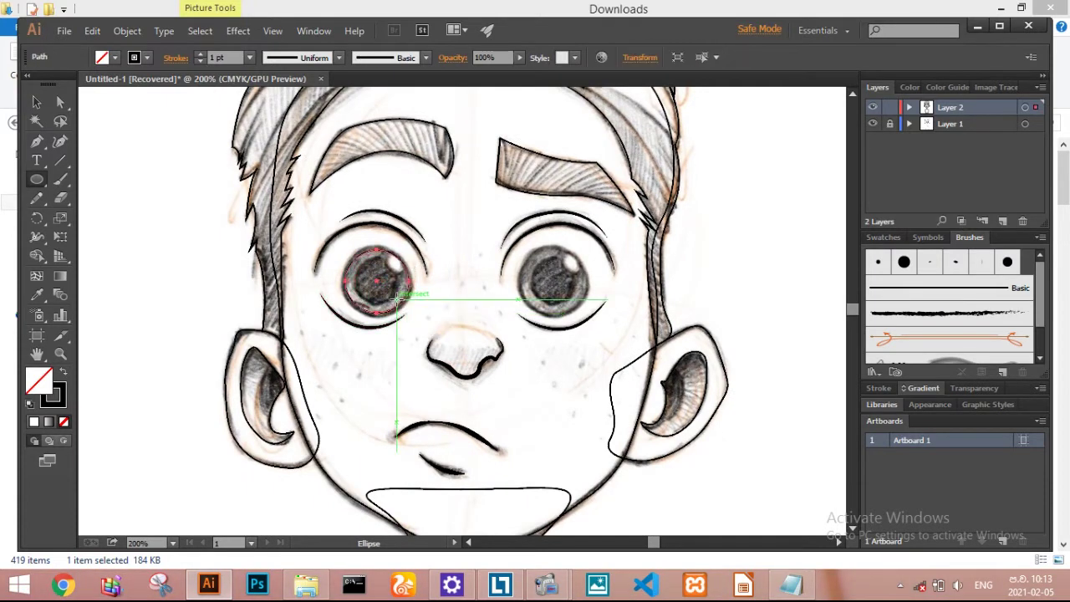
{"action": "key", "text": "v"}
{"action": "left_click_drag", "start_coordinate": [401, 305], "coordinate": [577, 305]}
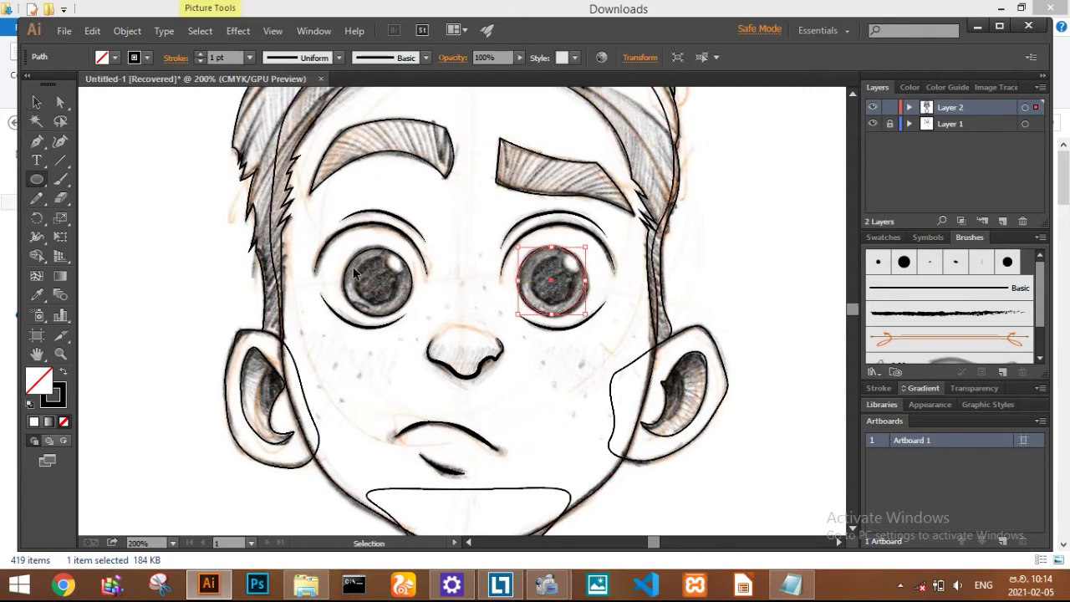
Resize the eye circle to fit the iris, then fit the whole artboard in view
{"action": "scroll", "coordinate": [355, 272], "scroll_direction": "up", "scroll_amount": 3}
{"action": "key", "text": "ctrl+z"}
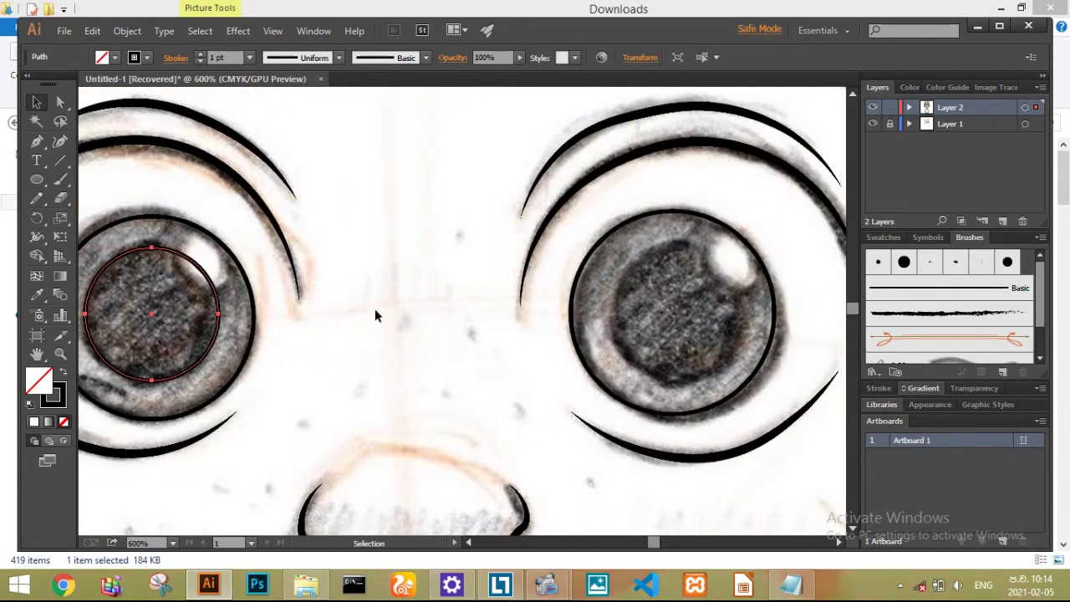
{"action": "scroll", "coordinate": [375, 312], "scroll_direction": "right", "scroll_amount": 5}
{"action": "left_click_drag", "start_coordinate": [516, 358], "coordinate": [561, 303]}
{"action": "left_click", "coordinate": [640, 303]}
{"action": "scroll", "coordinate": [640, 304], "scroll_direction": "down", "scroll_amount": 4}
{"action": "scroll", "coordinate": [598, 324], "scroll_direction": "down", "scroll_amount": 3}
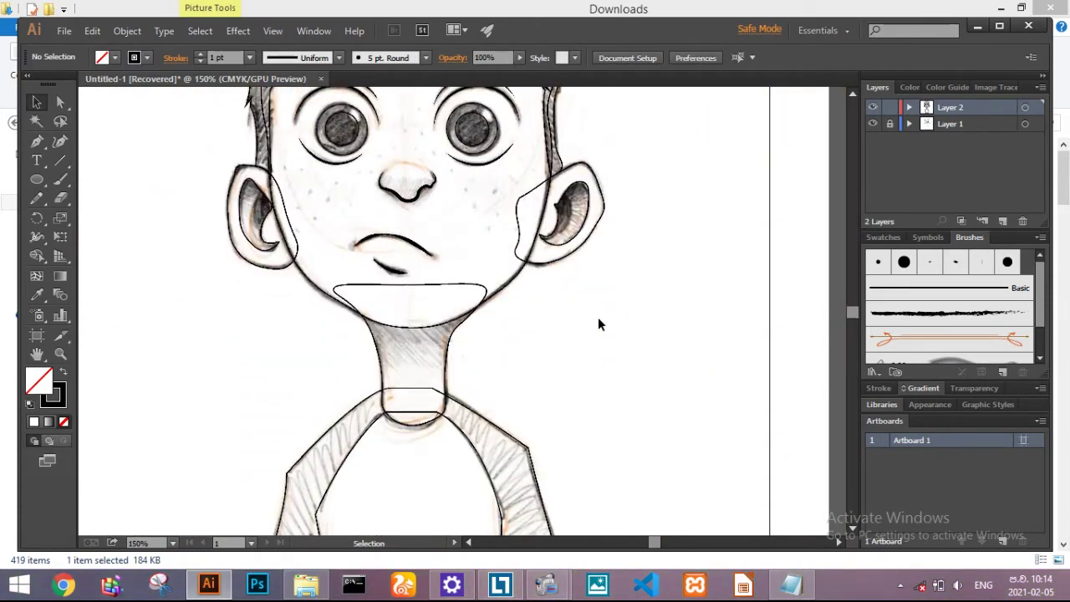
{"action": "scroll", "coordinate": [597, 324], "scroll_direction": "up", "scroll_amount": 3}
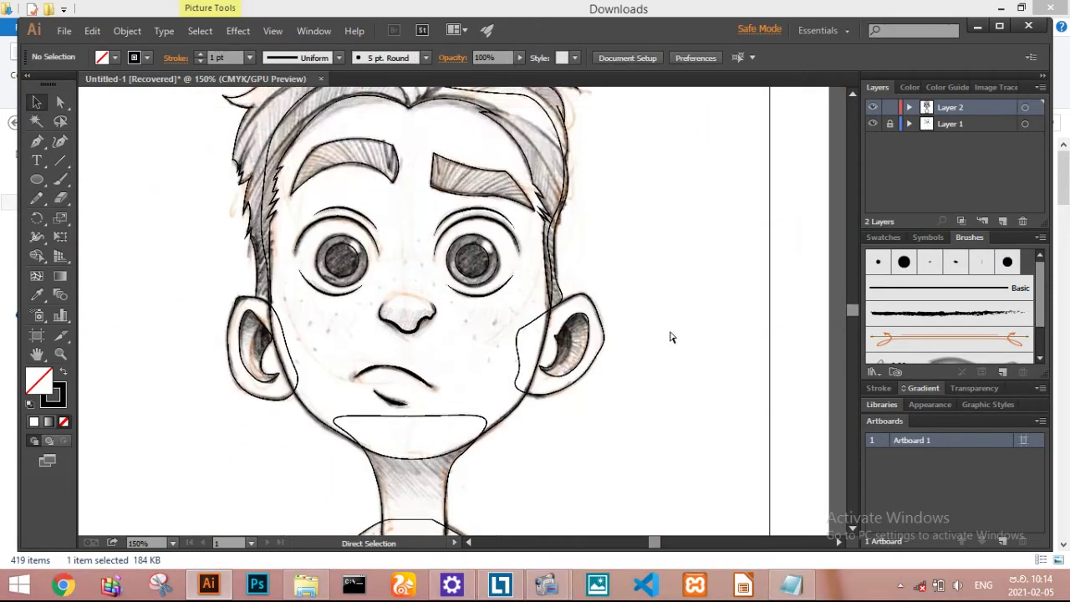
{"action": "key", "text": "ctrl+0"}
{"action": "scroll", "coordinate": [441, 264], "scroll_direction": "up", "scroll_amount": 5}
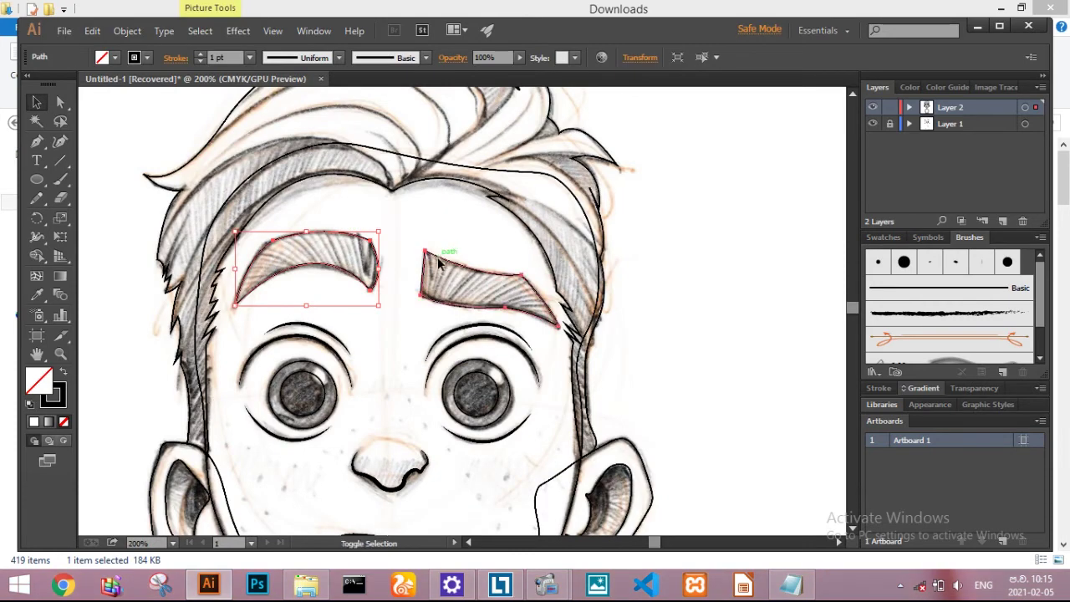
Fill both eyebrows solid black from the Swatches
{"action": "left_click", "coordinate": [441, 265], "text": "shift"}
{"action": "left_click", "coordinate": [102, 57]}
{"action": "left_click", "coordinate": [42, 75]}
{"action": "scroll", "coordinate": [290, 347], "scroll_direction": "down", "scroll_amount": 2}
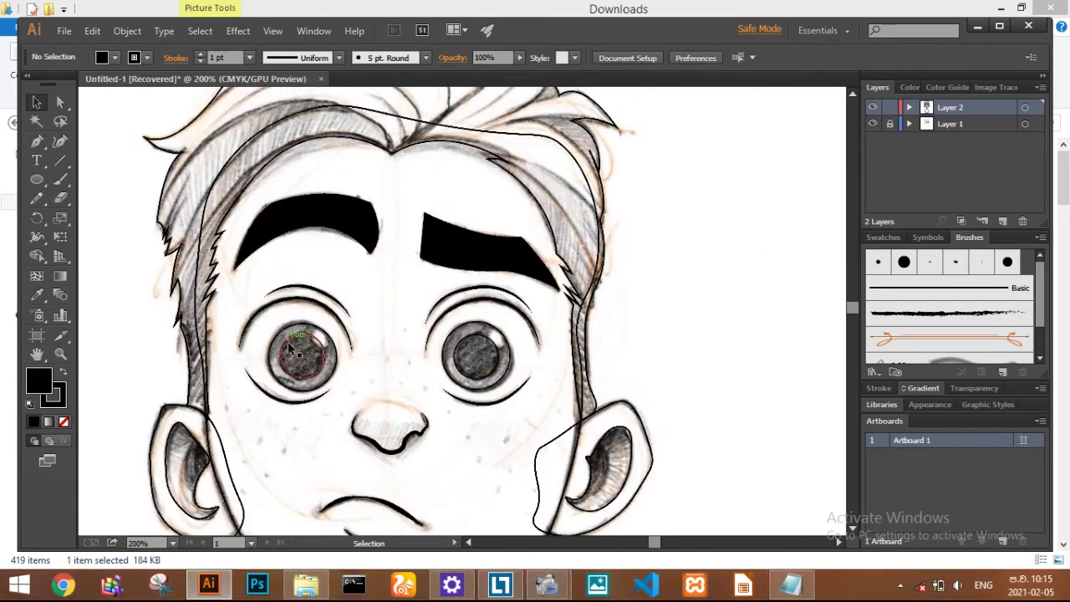
Give both iris circles a black fill and group them
{"action": "left_click", "coordinate": [290, 347]}
{"action": "key", "text": "ctrl+plus"}
{"action": "scroll", "coordinate": [287, 335], "scroll_direction": "left", "scroll_amount": 5}
{"action": "left_click", "coordinate": [716, 368], "text": "shift"}
{"action": "key", "text": "i"}
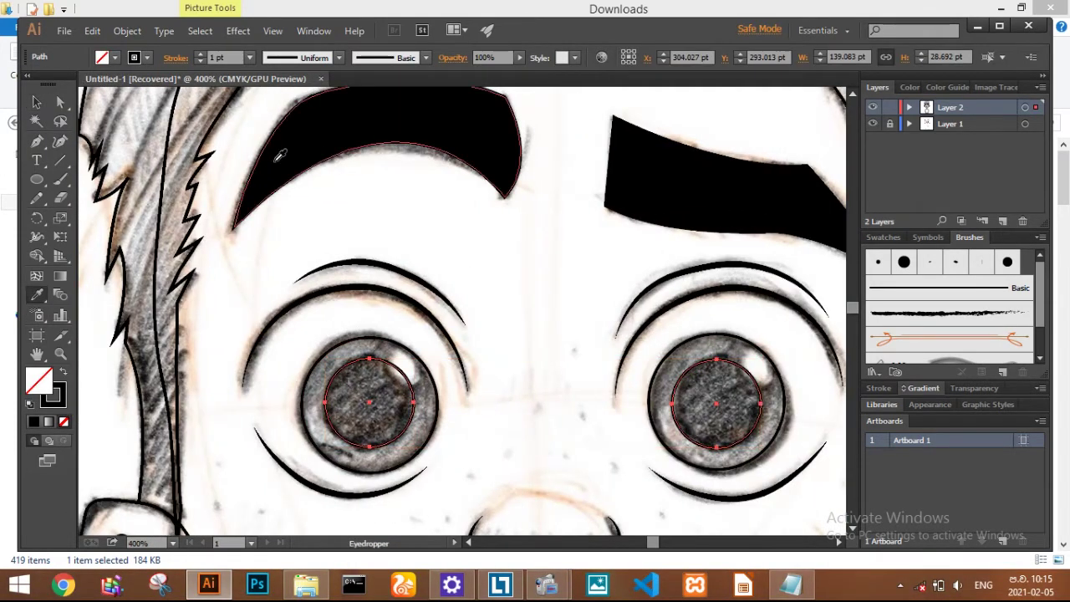
{"action": "left_click", "coordinate": [280, 155]}
{"action": "key", "text": "v"}
{"action": "key", "text": "ctrl+g"}
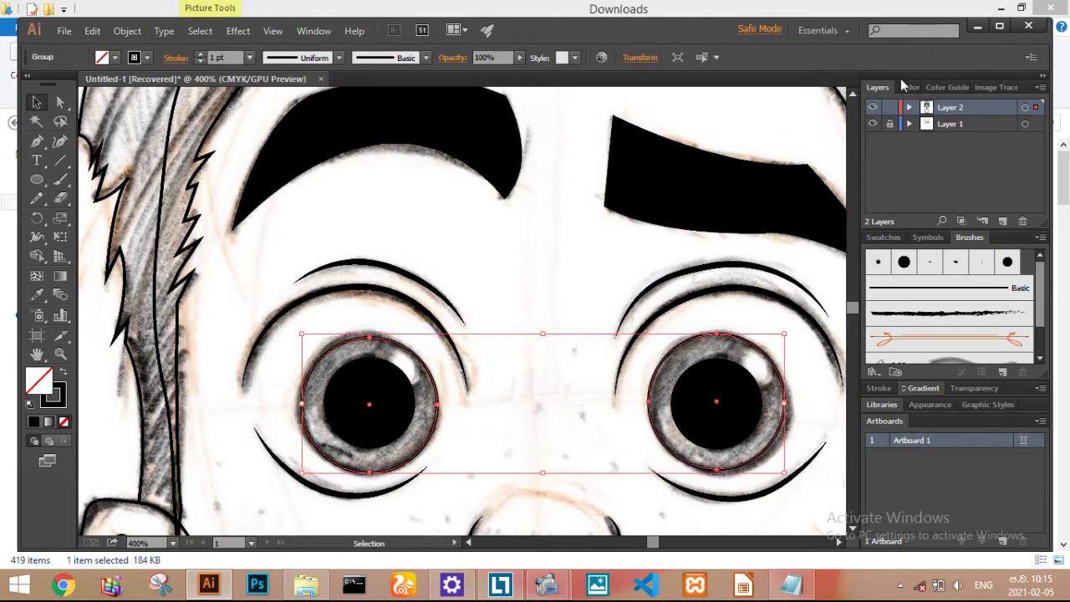
Apply a radial gradient to the irises with a blue left stop
{"action": "left_click", "coordinate": [923, 388]}
{"action": "left_click", "coordinate": [882, 361]}
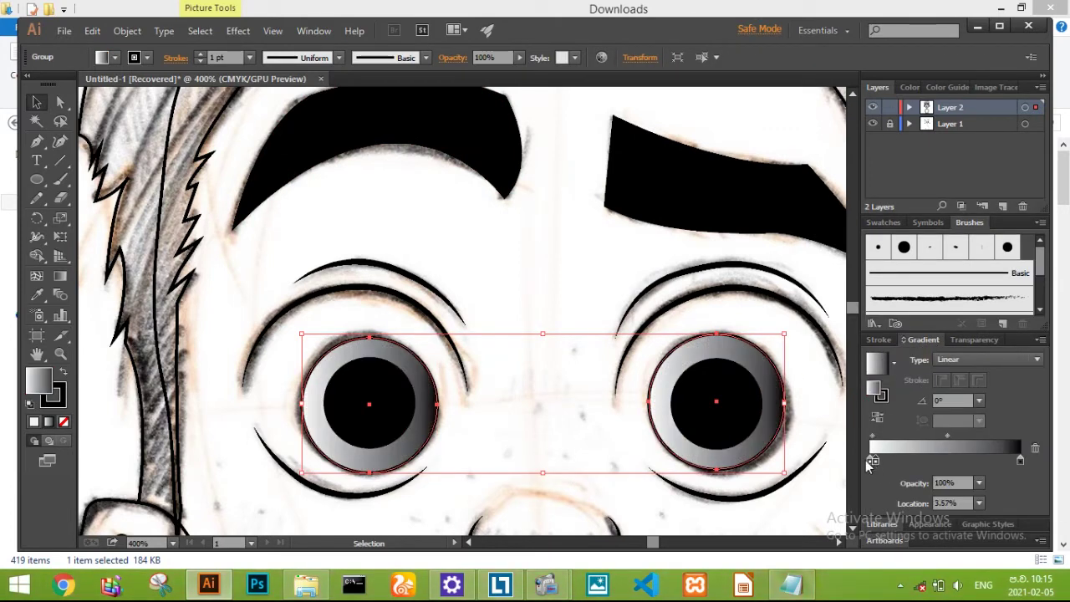
{"action": "double_click", "coordinate": [870, 461]}
{"action": "left_click", "coordinate": [926, 313]}
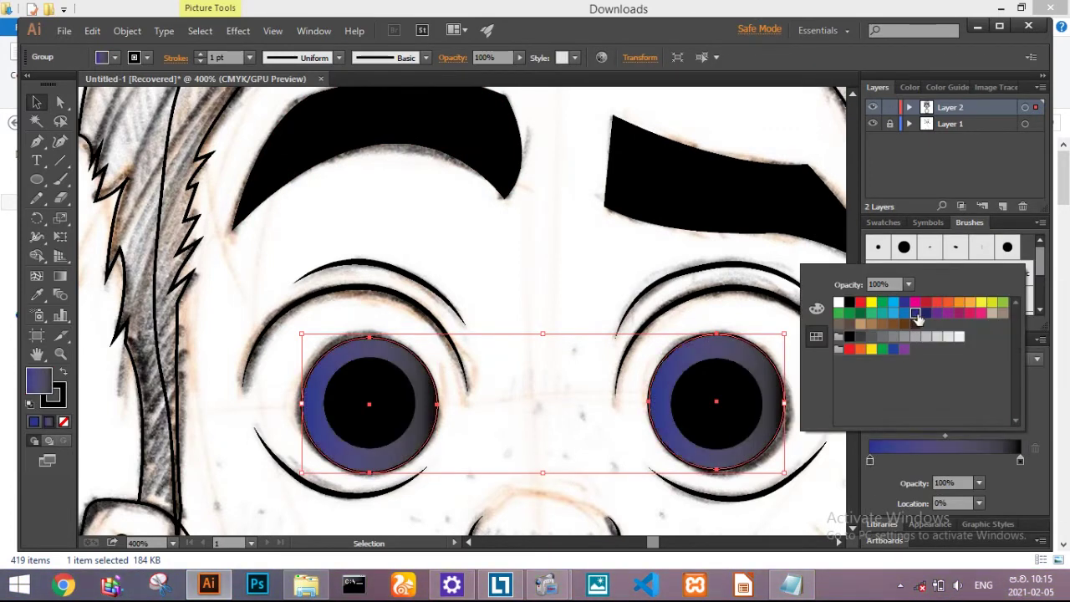
{"action": "left_click", "coordinate": [915, 312]}
{"action": "left_click", "coordinate": [894, 349]}
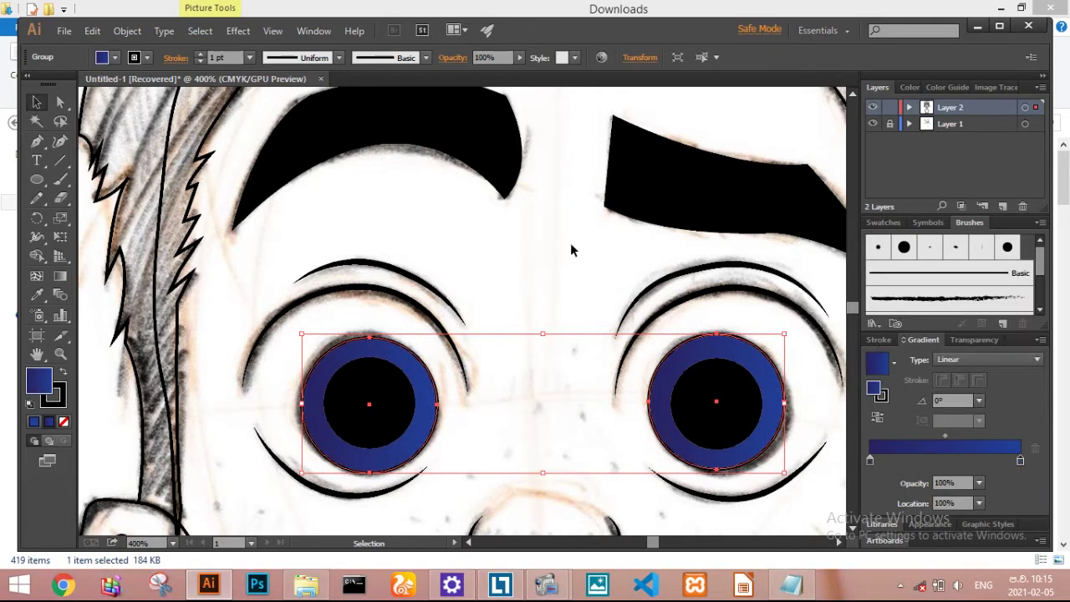
{"action": "left_click", "coordinate": [896, 363]}
{"action": "left_click", "coordinate": [971, 363]}
{"action": "left_click", "coordinate": [961, 383]}
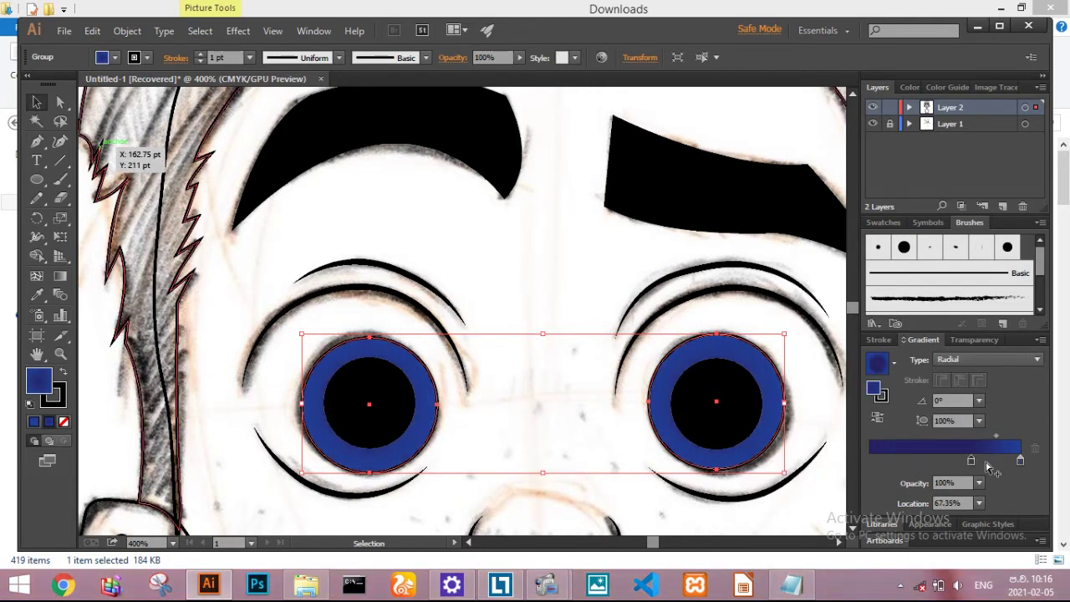
Move a gradient stop toward the middle and recolour the stops light and dark blue
{"action": "left_click_drag", "start_coordinate": [896, 461], "coordinate": [962, 459]}
{"action": "double_click", "coordinate": [1019, 460]}
{"action": "left_click", "coordinate": [894, 313]}
{"action": "double_click", "coordinate": [962, 460]}
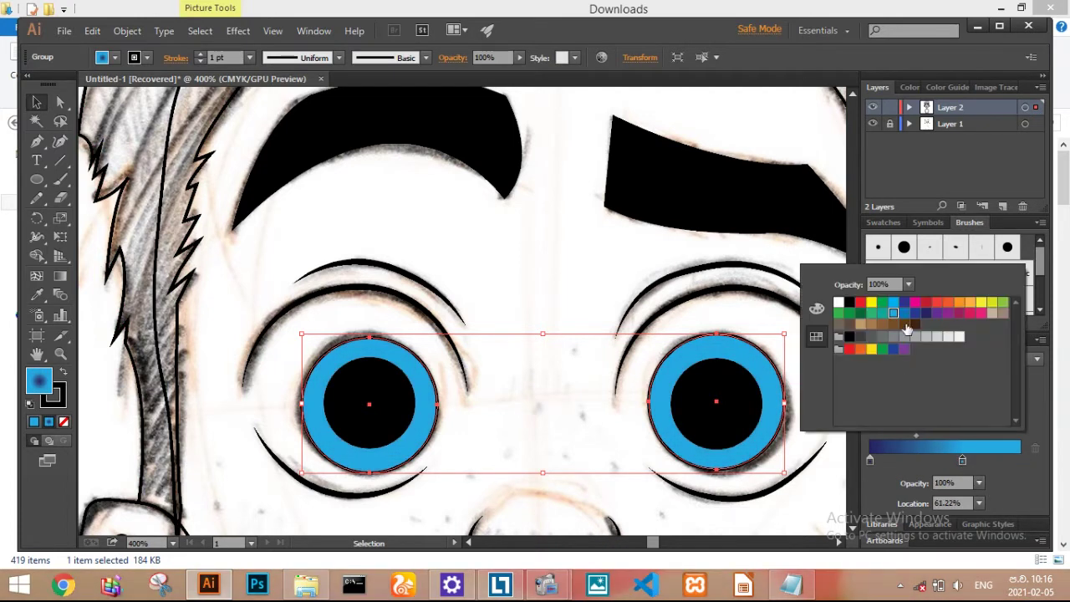
{"action": "left_click", "coordinate": [893, 350]}
Add two more iris gradient stops, one light blue and one dark blue
{"action": "left_click", "coordinate": [1019, 459]}
{"action": "double_click", "coordinate": [1020, 460]}
{"action": "left_click", "coordinate": [893, 306]}
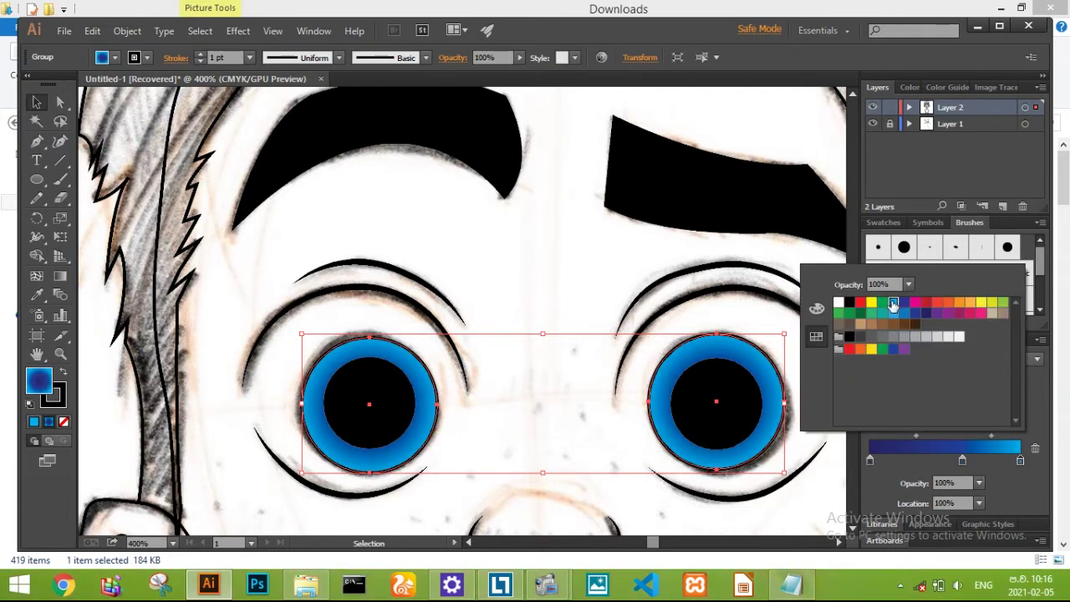
{"action": "left_click", "coordinate": [987, 460]}
{"action": "double_click", "coordinate": [985, 460]}
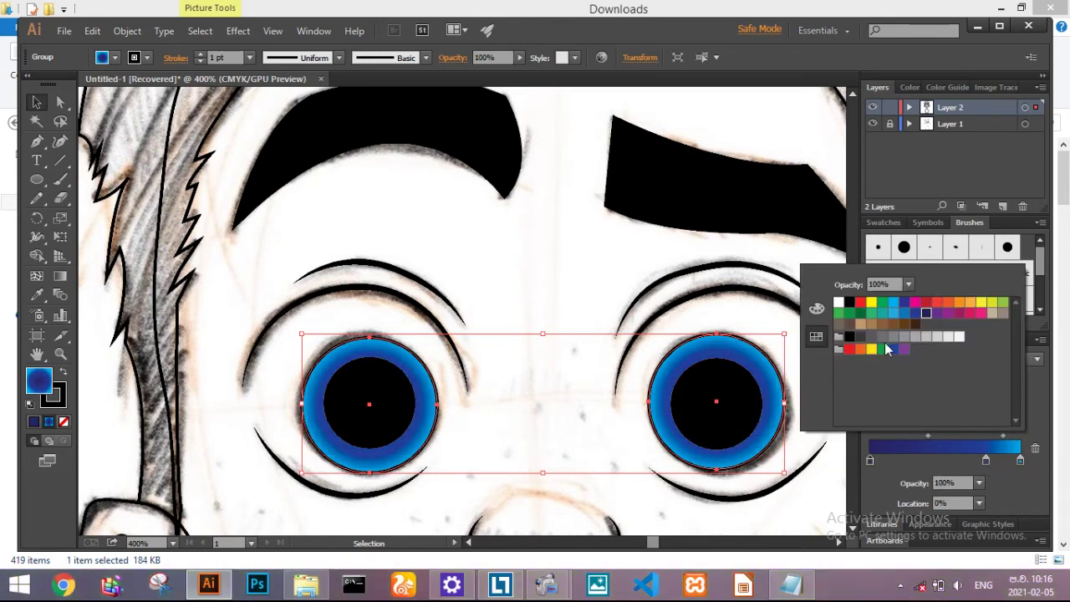
{"action": "scroll", "coordinate": [812, 437], "scroll_direction": "down", "scroll_amount": 3}
{"action": "scroll", "coordinate": [811, 437], "scroll_direction": "up", "scroll_amount": 3}
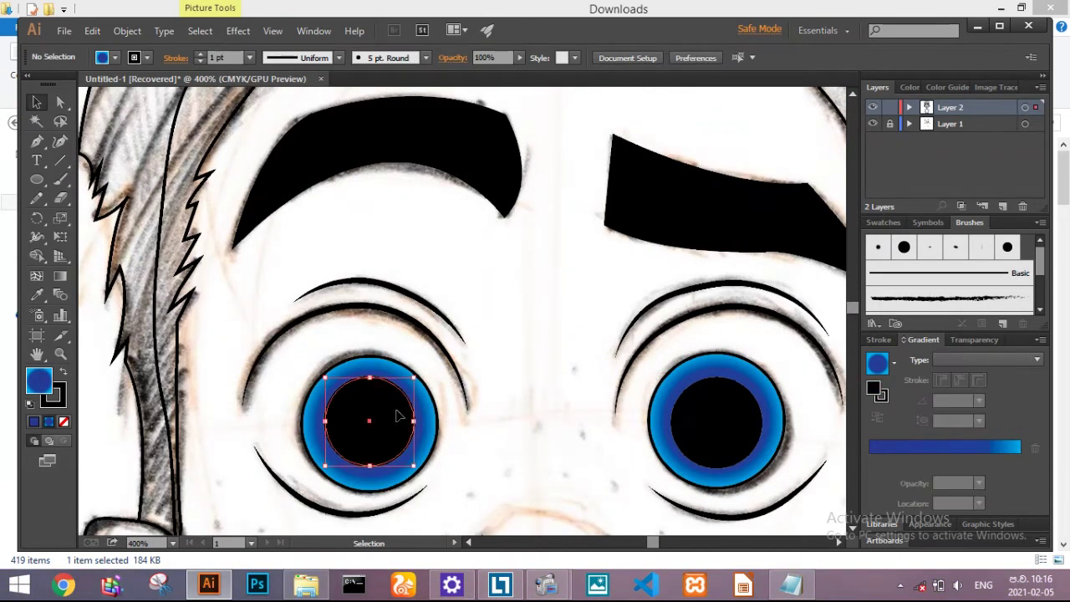
{"action": "key", "text": "period"}
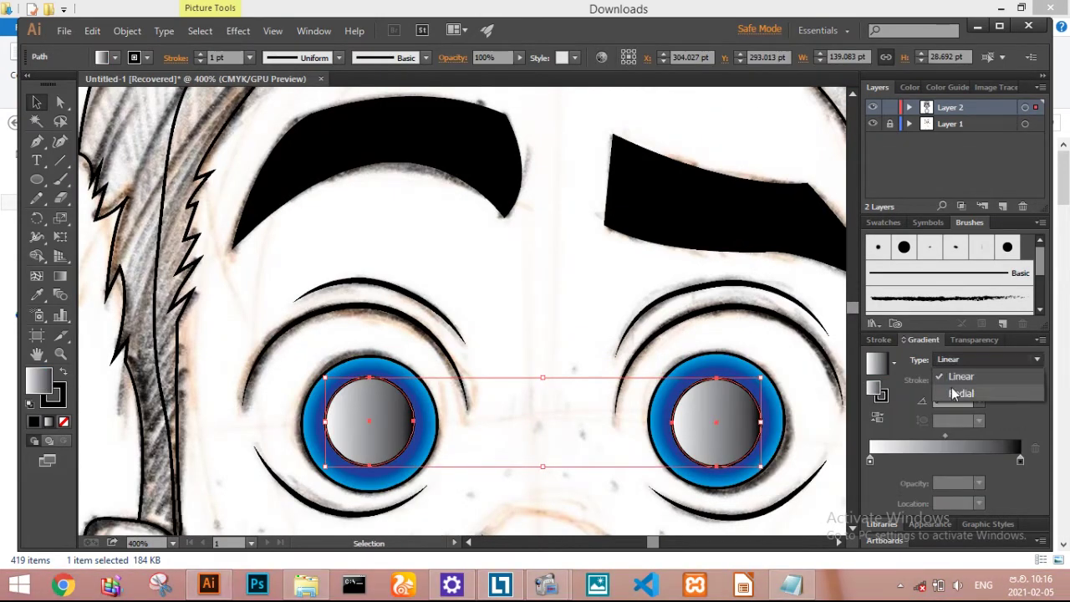
Rework the left pupil's gradient stops and angle it as a linear gradient
{"action": "left_click", "coordinate": [960, 393]}
{"action": "mouse_move", "coordinate": [1020, 460]}
{"action": "left_mouse_down"}
{"action": "mouse_move", "coordinate": [882, 456]}
{"action": "mouse_move", "coordinate": [899, 460]}
{"action": "left_mouse_up"}
{"action": "left_click", "coordinate": [759, 342]}
{"action": "scroll", "coordinate": [759, 343], "scroll_direction": "down", "scroll_amount": 5}
{"action": "scroll", "coordinate": [518, 425], "scroll_direction": "up", "scroll_amount": 5}
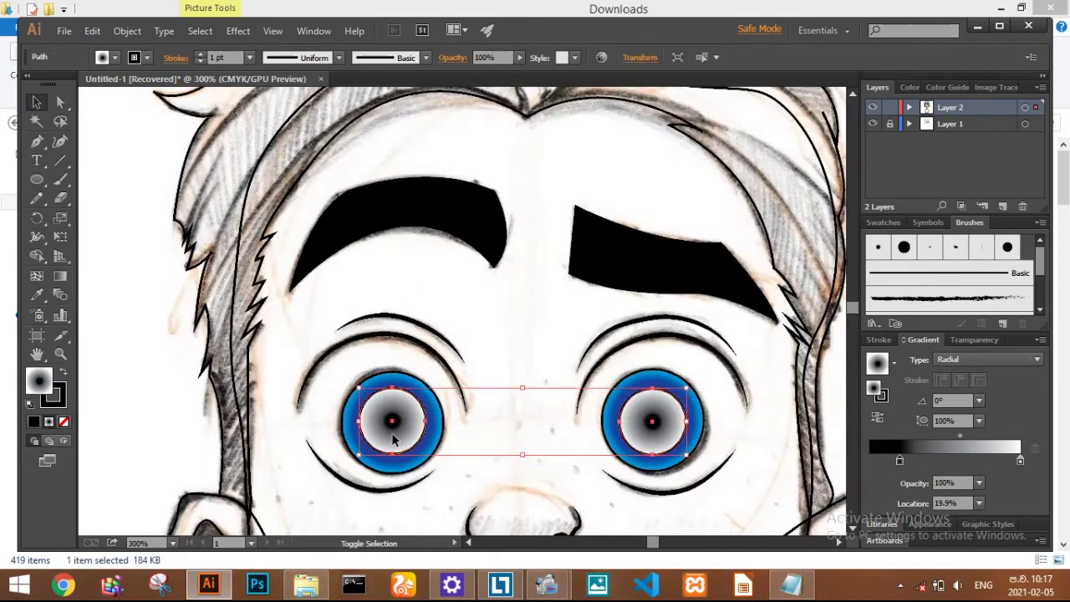
{"action": "left_click_drag", "start_coordinate": [902, 464], "coordinate": [911, 470]}
{"action": "left_click_drag", "start_coordinate": [976, 460], "coordinate": [1020, 460]}
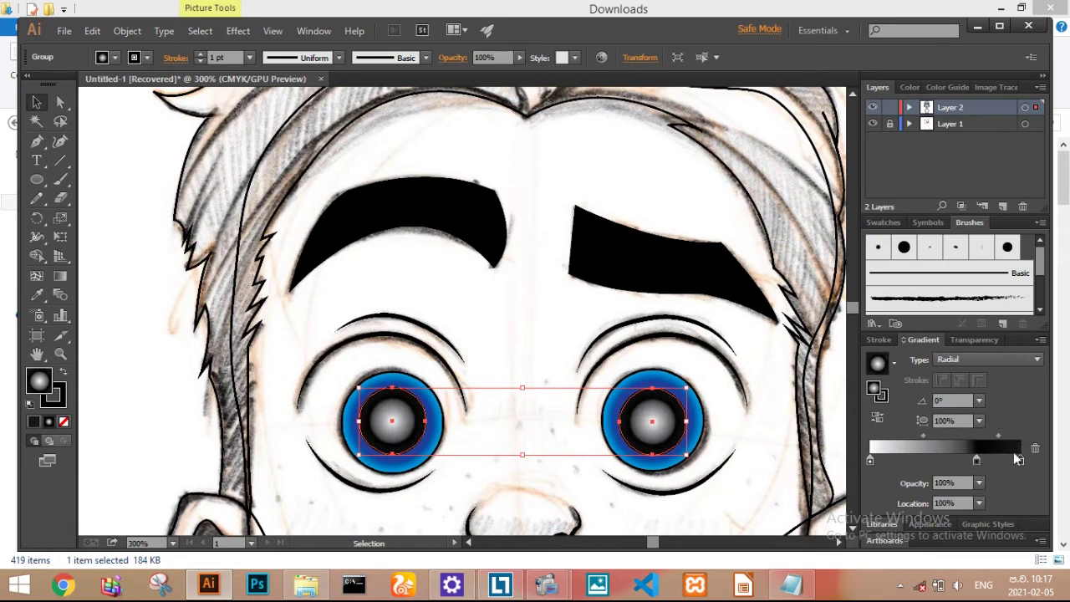
{"action": "left_click", "coordinate": [987, 359]}
{"action": "left_click", "coordinate": [953, 373]}
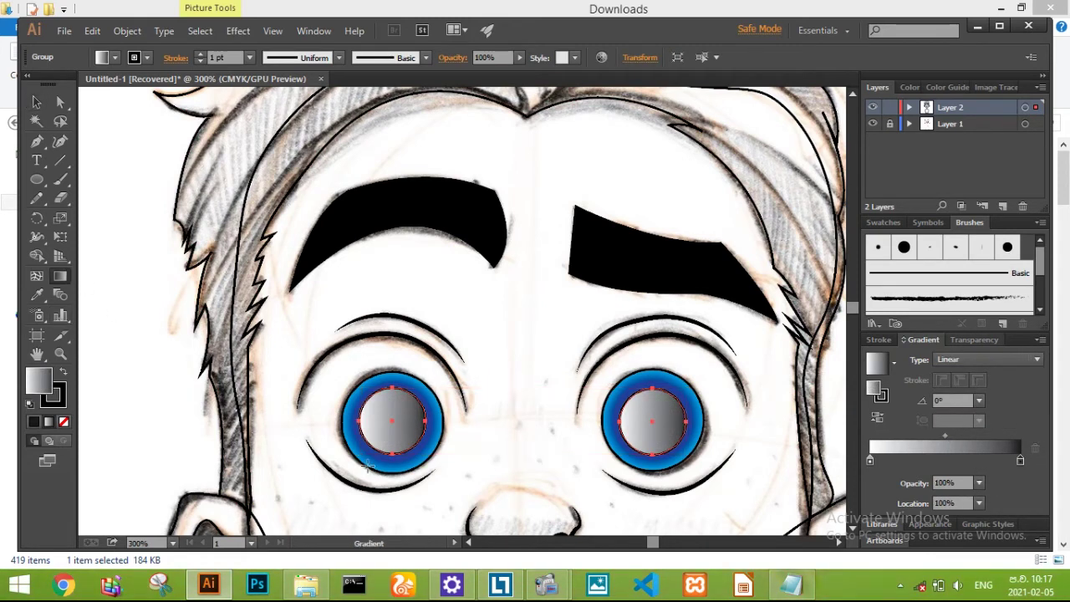
{"action": "left_click_drag", "start_coordinate": [449, 409], "coordinate": [443, 403]}
Eyedropper the black fill onto both pupils and zoom back out
{"action": "key", "text": "v"}
{"action": "scroll", "coordinate": [396, 464], "scroll_direction": "up", "scroll_amount": 1}
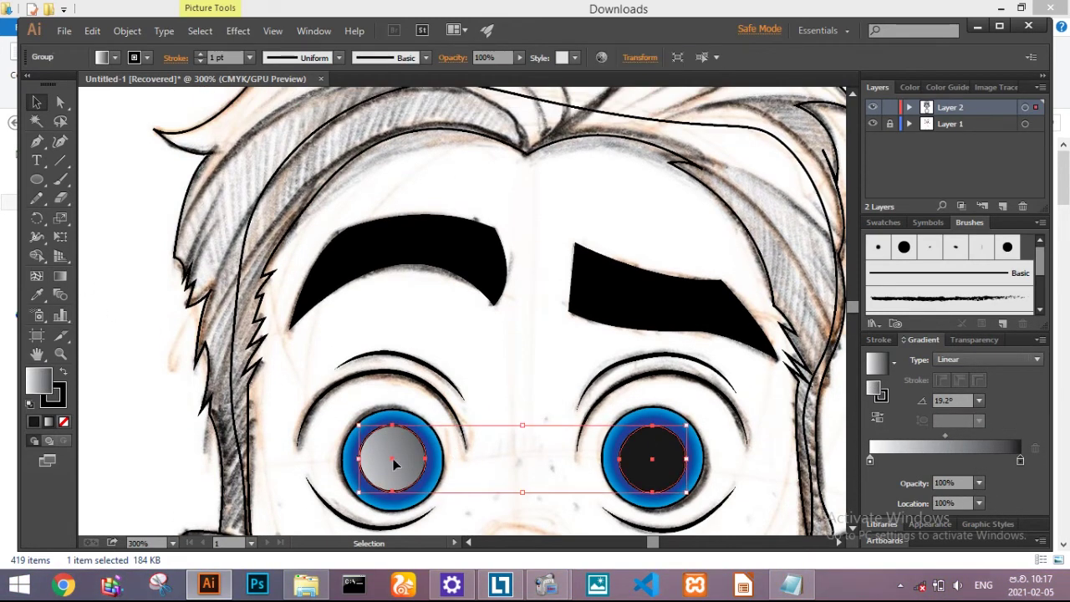
{"action": "left_click", "coordinate": [366, 248]}
{"action": "key", "text": "ctrl+minus"}
{"action": "key", "text": "v"}
{"action": "left_click", "coordinate": [124, 256]}
{"action": "key", "text": "ctrl+minus"}
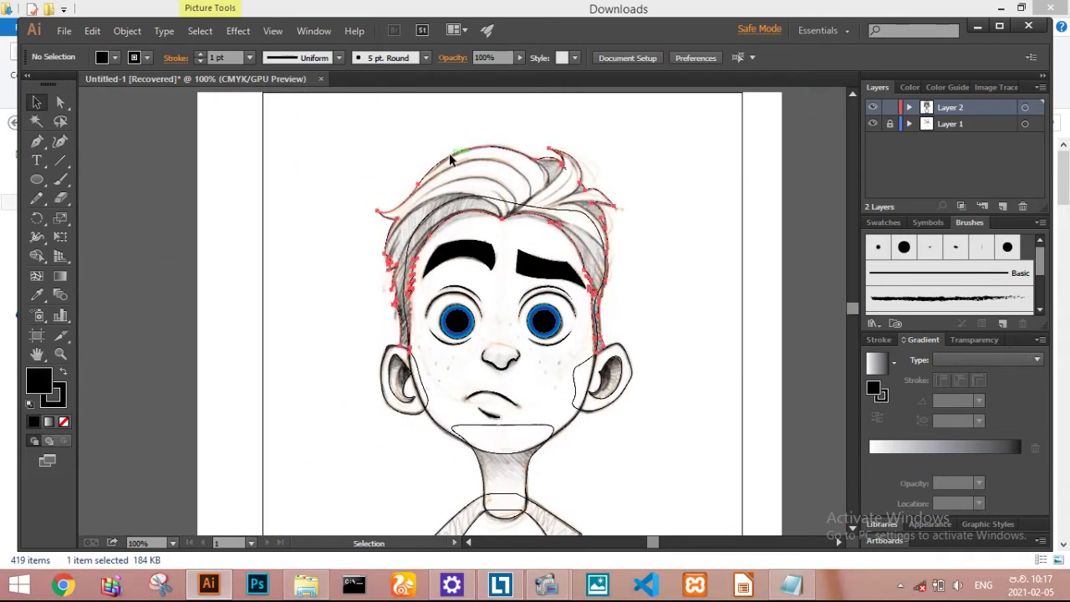
Fill the hair black and the face brown, sending the face behind the features
{"action": "left_click", "coordinate": [459, 255]}
{"action": "key", "text": "v"}
{"action": "left_click", "coordinate": [339, 393]}
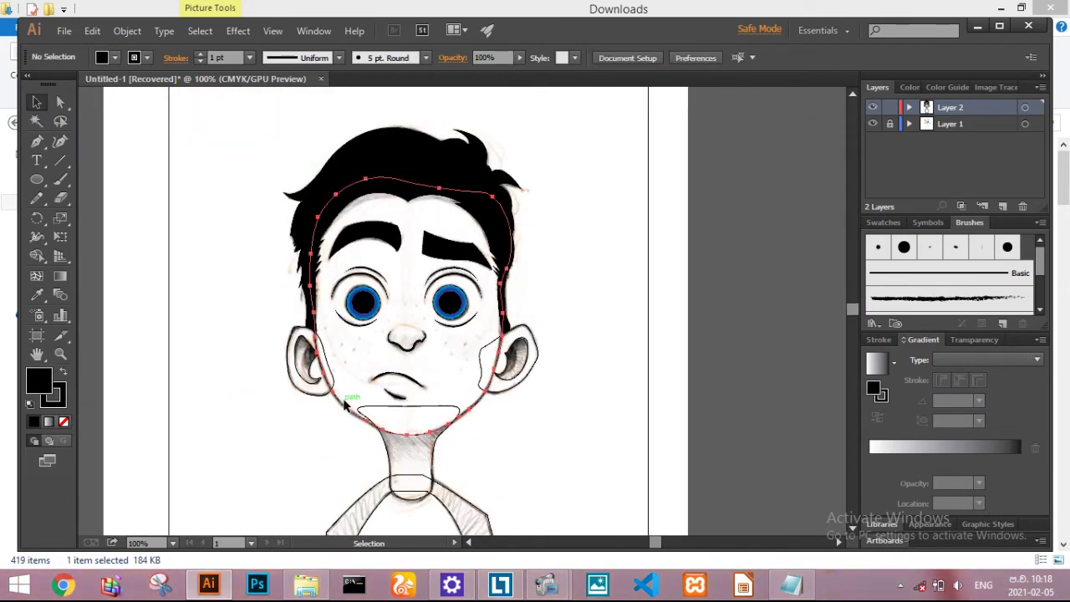
{"action": "left_click", "coordinate": [114, 58]}
{"action": "left_click", "coordinate": [109, 105]}
{"action": "right_click", "coordinate": [418, 363]}
{"action": "left_click", "coordinate": [635, 385]}
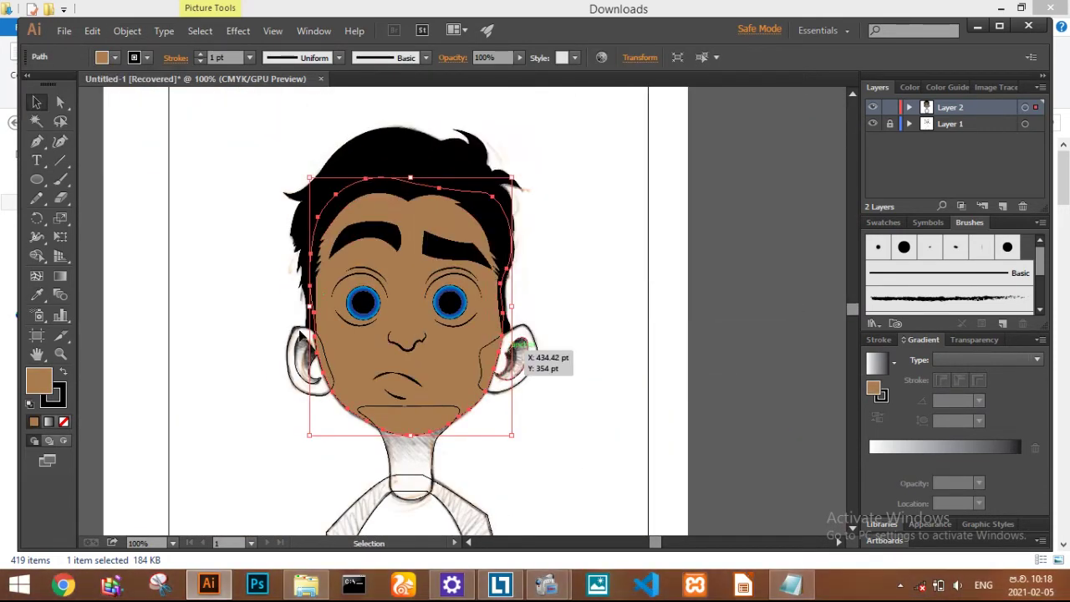
Try magenta, red and orange face fills before bringing up the Skintones swatch library
{"action": "left_click", "coordinate": [114, 58]}
{"action": "left_click", "coordinate": [110, 85]}
{"action": "left_click", "coordinate": [137, 84]}
{"action": "left_click", "coordinate": [153, 85]}
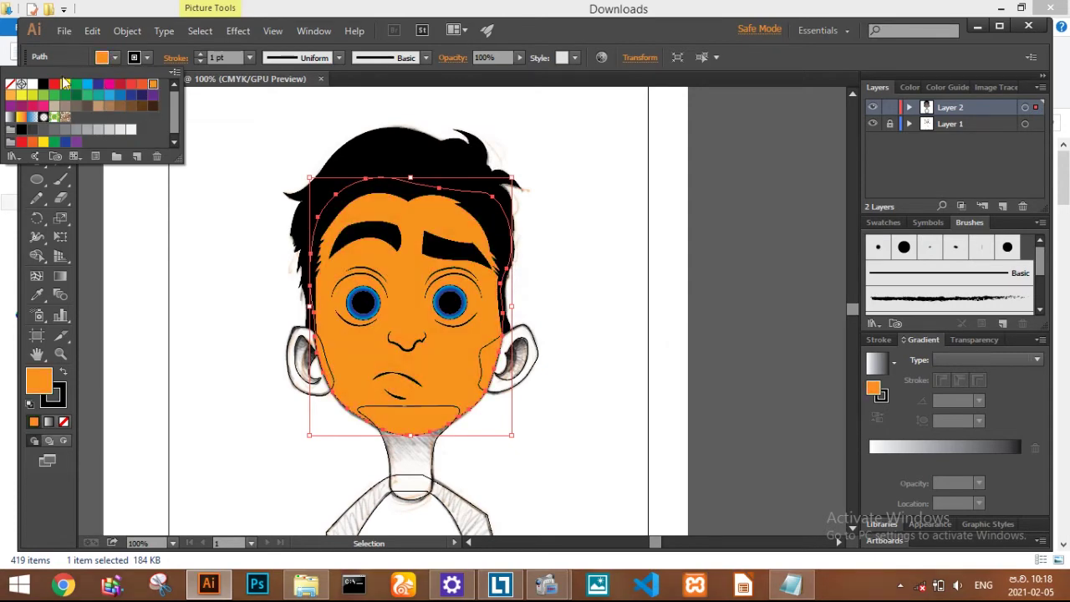
{"action": "left_click", "coordinate": [13, 156]}
{"action": "left_click", "coordinate": [92, 449]}
{"action": "left_click", "coordinate": [114, 57]}
{"action": "left_click", "coordinate": [13, 156]}
{"action": "left_click", "coordinate": [72, 432]}
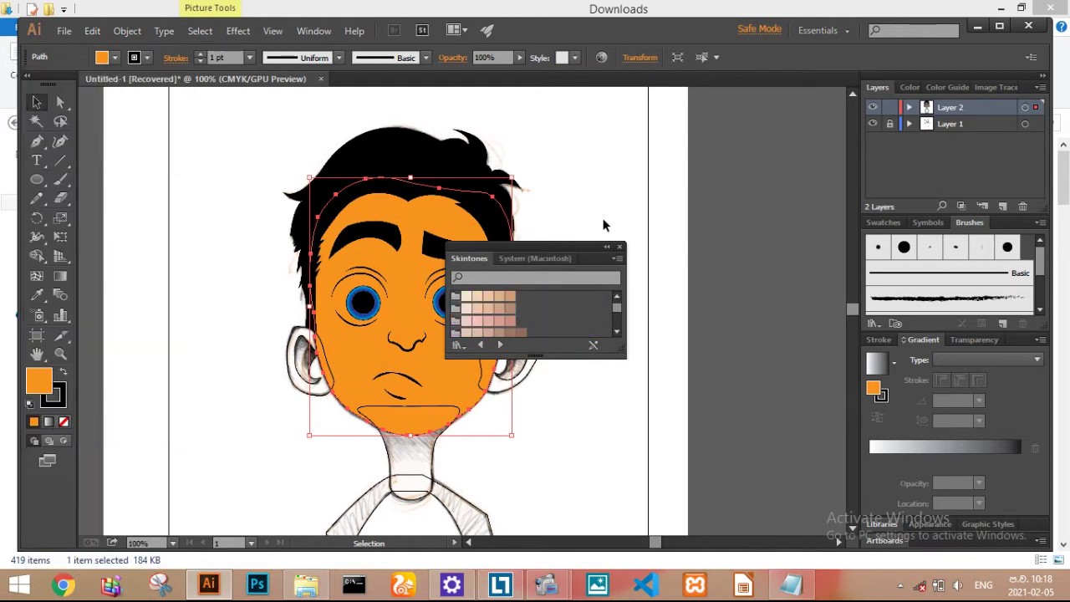
Fill the face with a light pink tone from the Skintones swatches
{"action": "left_click_drag", "start_coordinate": [539, 247], "coordinate": [719, 121]}
{"action": "left_click", "coordinate": [694, 192]}
{"action": "left_click", "coordinate": [674, 179]}
{"action": "left_click", "coordinate": [661, 192]}
Select both ear shapes and group them together
{"action": "left_click", "coordinate": [576, 251]}
{"action": "scroll", "coordinate": [299, 297], "scroll_direction": "down", "scroll_amount": 1}
{"action": "left_click", "coordinate": [518, 318], "text": "shift"}
{"action": "key", "text": "ctrl+g"}
{"action": "right_click", "coordinate": [525, 287]}
{"action": "key", "text": "Escape"}
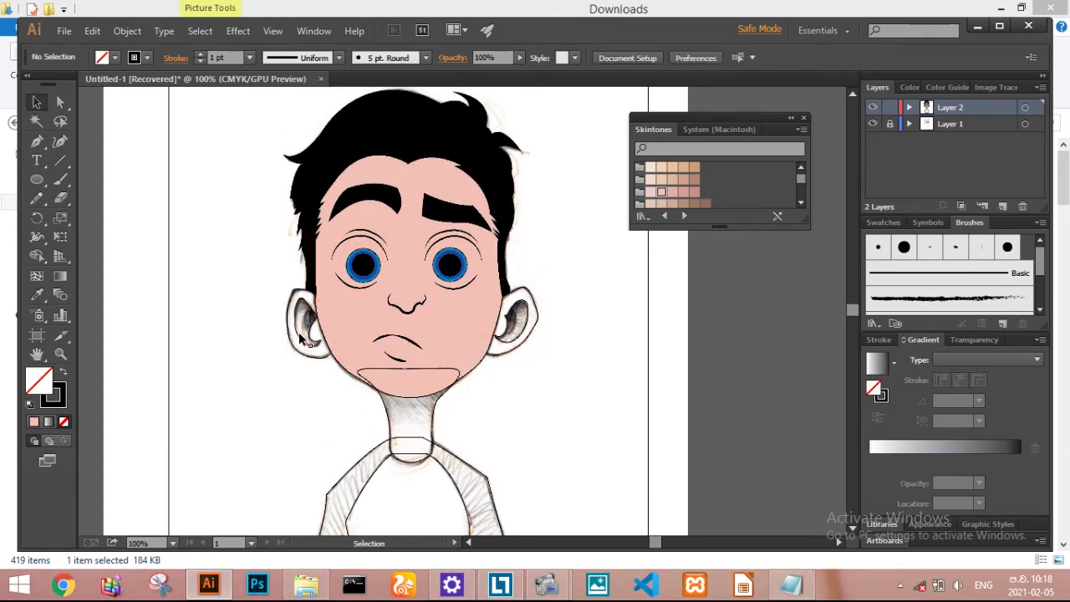
{"action": "left_click", "coordinate": [37, 297]}
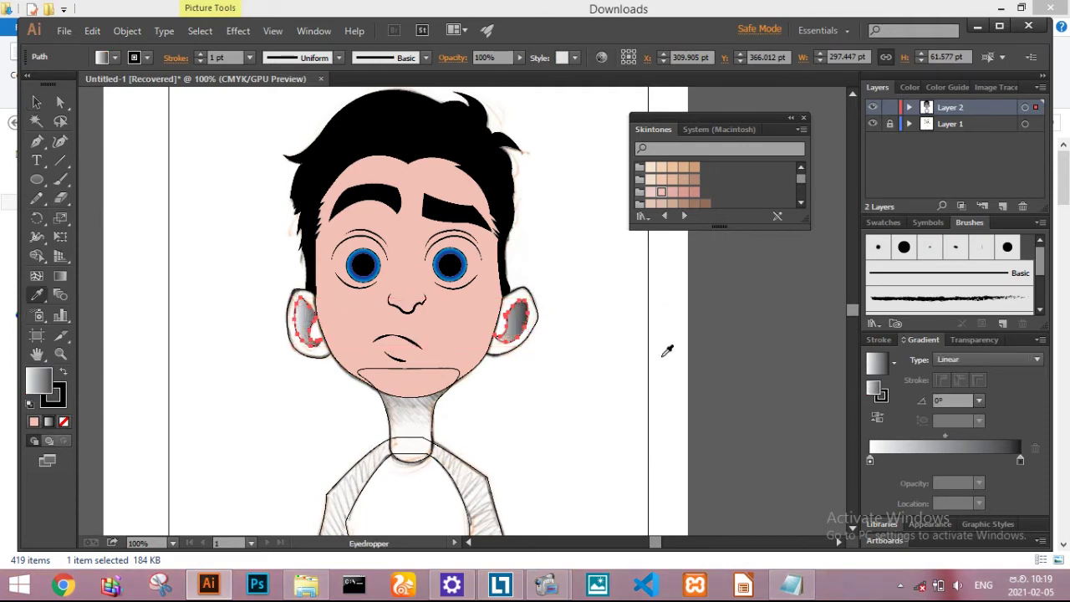
Eyedropper the face's pink skin tone onto the ears
{"action": "left_click", "coordinate": [376, 305]}
{"action": "key", "text": "i"}
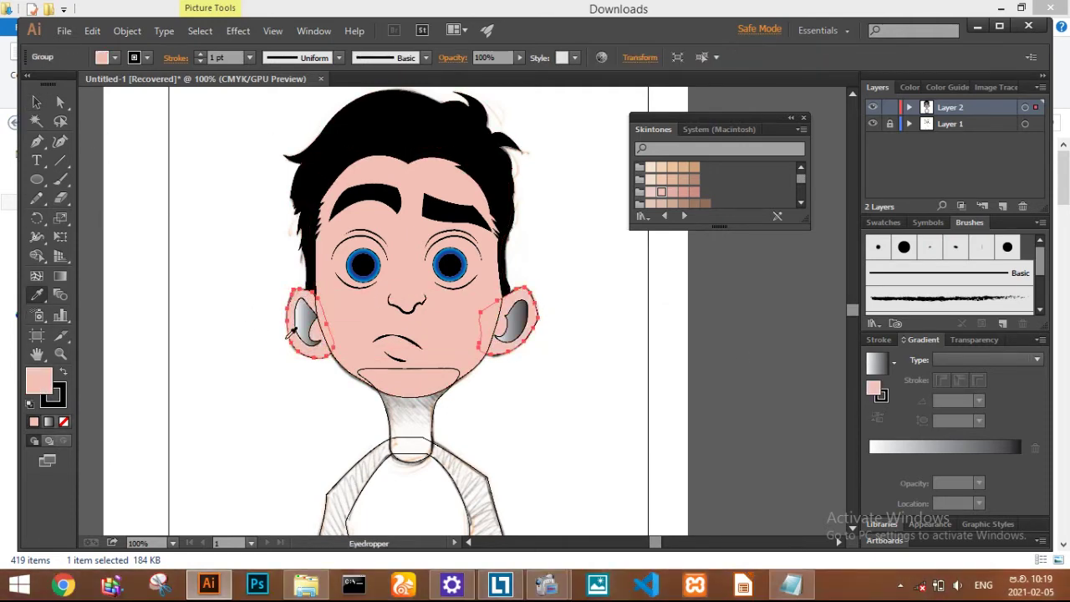
{"action": "key", "text": "v"}
{"action": "left_click", "coordinate": [284, 336]}
{"action": "scroll", "coordinate": [288, 336], "scroll_direction": "up", "scroll_amount": 1}
{"action": "left_click", "coordinate": [248, 57]}
{"action": "left_click", "coordinate": [339, 57]}
Fill the neck with the face's pink skin tone
{"action": "left_click", "coordinate": [577, 384]}
{"action": "scroll", "coordinate": [387, 381], "scroll_direction": "down", "scroll_amount": 2}
{"action": "right_click", "coordinate": [387, 381]}
{"action": "left_click", "coordinate": [597, 382]}
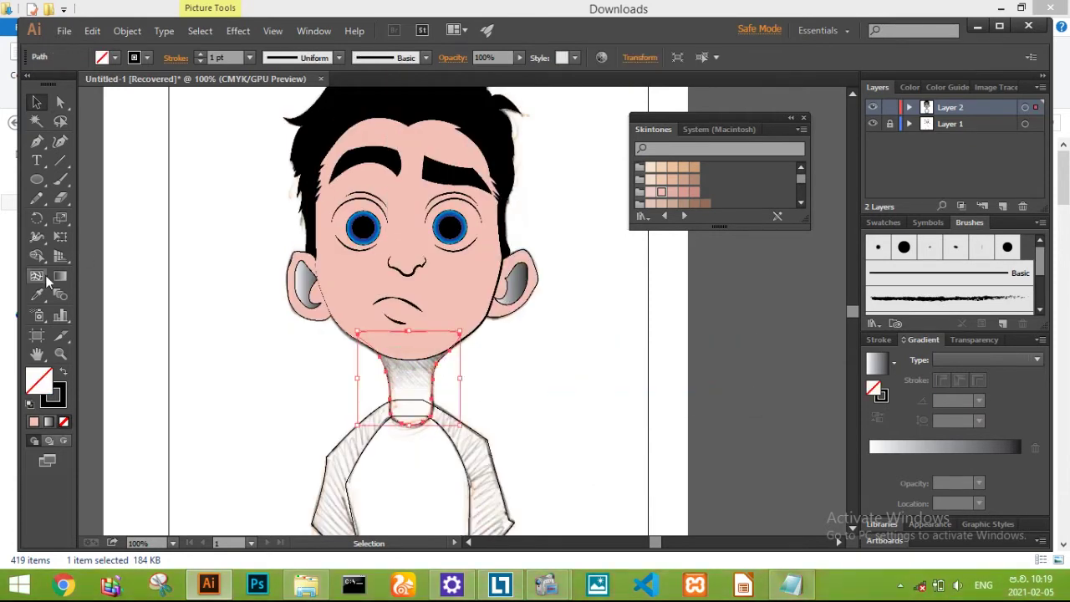
{"action": "left_click", "coordinate": [249, 57]}
{"action": "left_click", "coordinate": [259, 139]}
{"action": "left_click", "coordinate": [339, 57]}
{"action": "left_click", "coordinate": [260, 189]}
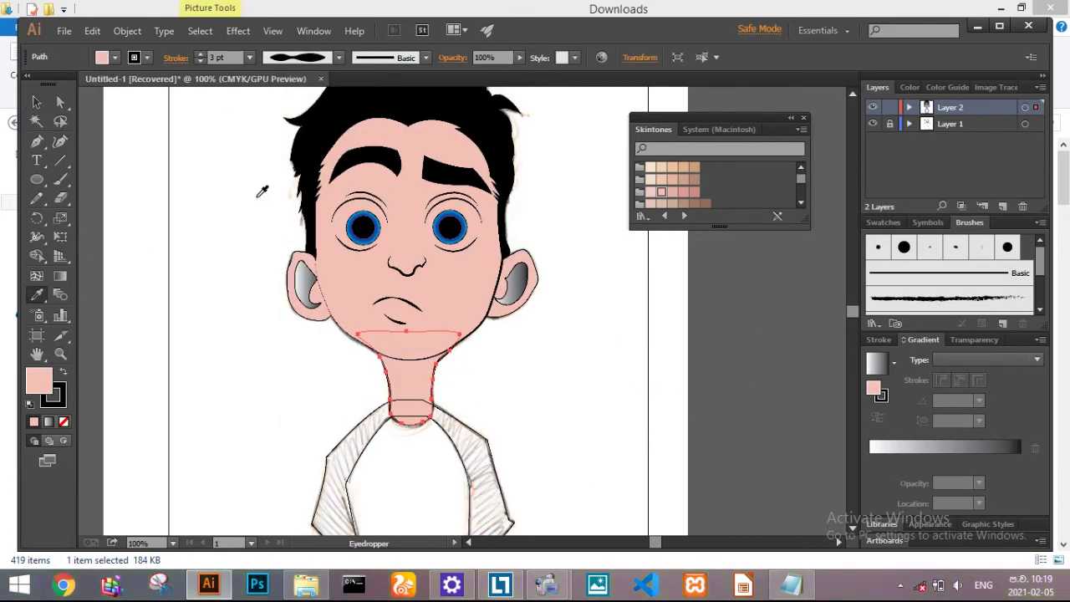
{"action": "key", "text": "v"}
{"action": "scroll", "coordinate": [492, 374], "scroll_direction": "down", "scroll_amount": 2}
Fill the shirt dark blue and its front panel light blue from the Swatches
{"action": "left_click", "coordinate": [490, 373]}
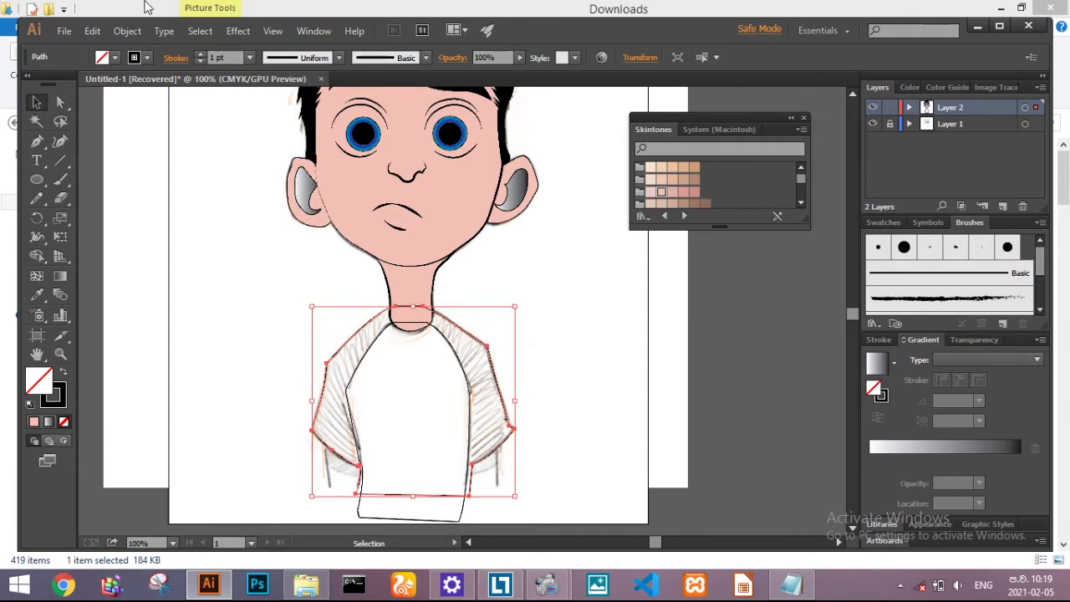
{"action": "left_click", "coordinate": [114, 58]}
{"action": "left_click", "coordinate": [125, 96]}
{"action": "left_click", "coordinate": [135, 96]}
{"action": "left_click", "coordinate": [357, 373]}
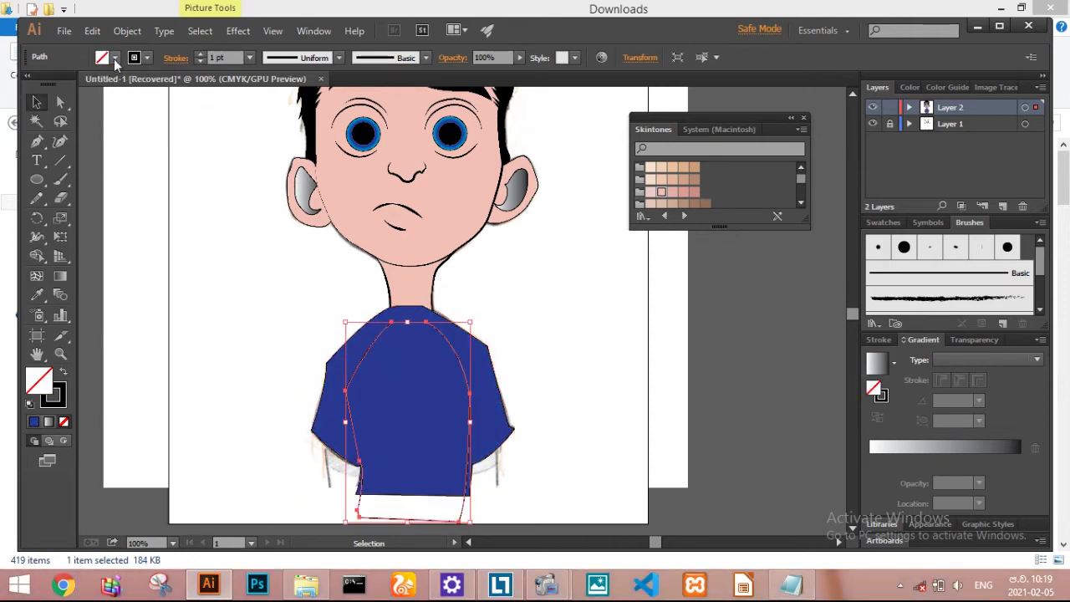
{"action": "left_click", "coordinate": [115, 58]}
{"action": "left_click", "coordinate": [55, 96]}
{"action": "left_click", "coordinate": [115, 58]}
{"action": "left_click", "coordinate": [125, 97]}
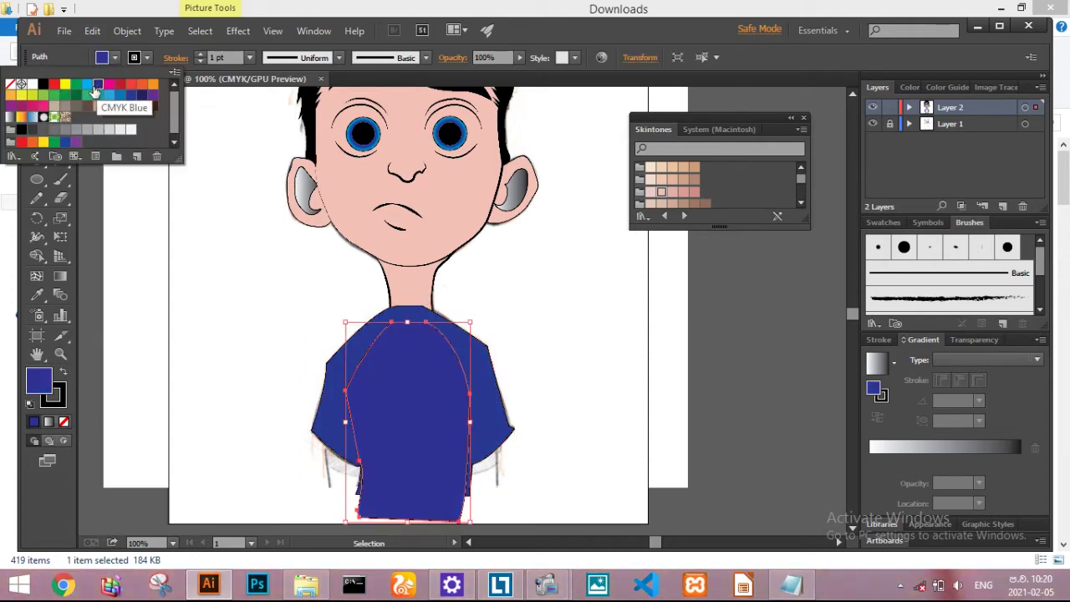
{"action": "left_click", "coordinate": [139, 392]}
Give the shirt sleeves a custom dark navy fill
{"action": "double_click", "coordinate": [38, 381]}
{"action": "left_click", "coordinate": [563, 206]}
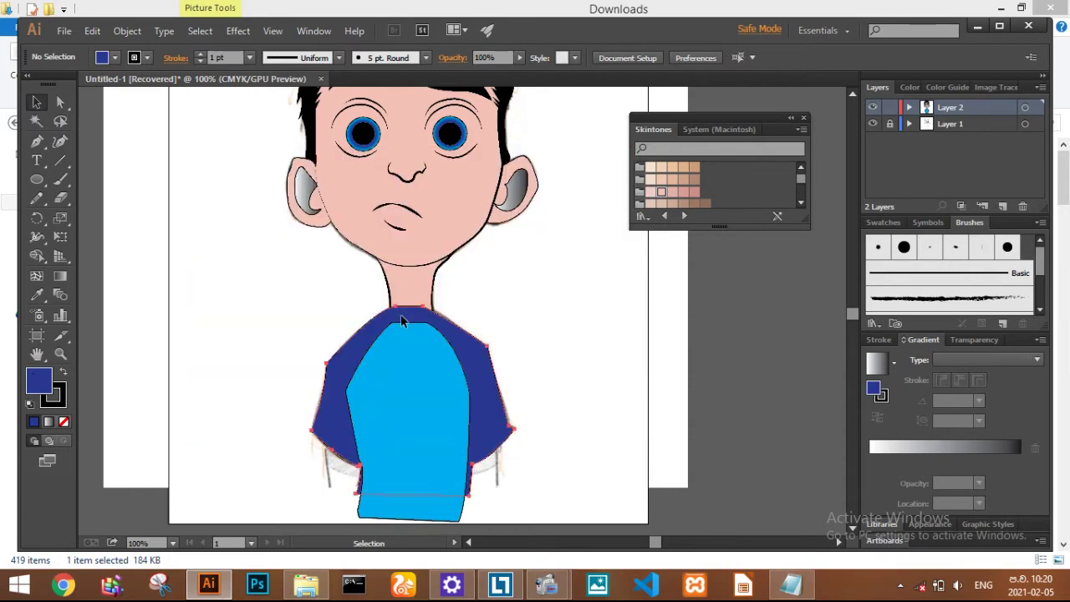
{"action": "left_click", "coordinate": [401, 315]}
{"action": "double_click", "coordinate": [39, 381]}
{"action": "left_click", "coordinate": [563, 205]}
{"action": "left_click", "coordinate": [186, 280]}
{"action": "scroll", "coordinate": [186, 280], "scroll_direction": "up", "scroll_amount": 3}
{"action": "left_click", "coordinate": [306, 272]}
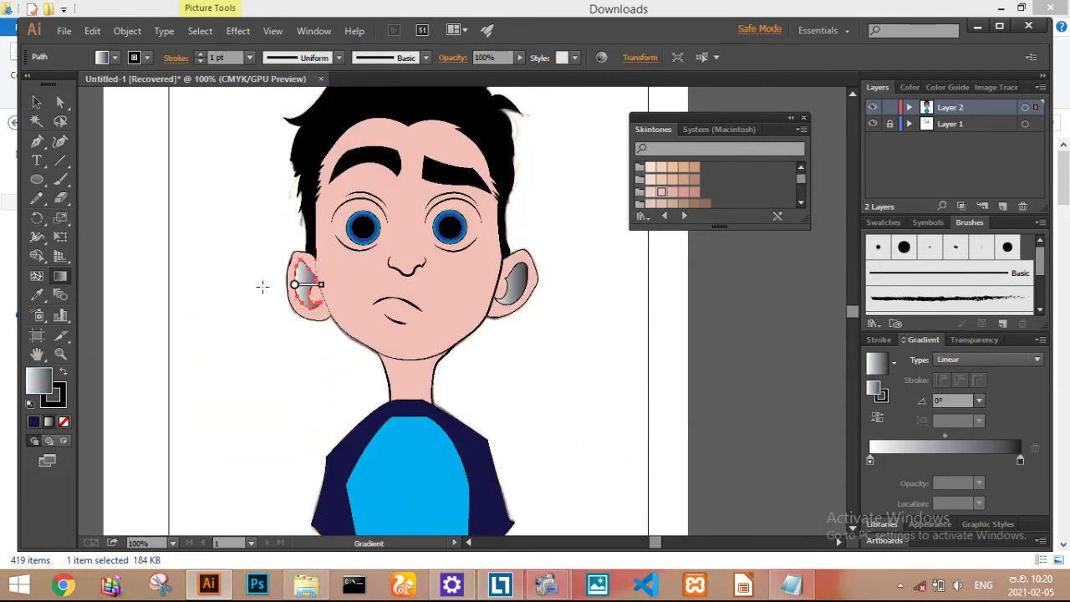
Zoom in on the left ear and edit the inner-ear gradient stop colours
{"action": "key", "text": "ctrl+equal"}
{"action": "key", "text": "ctrl+equal"}
{"action": "key", "text": "ctrl+equal"}
{"action": "scroll", "coordinate": [468, 309], "scroll_direction": "left", "scroll_amount": 5}
{"action": "double_click", "coordinate": [1020, 459]}
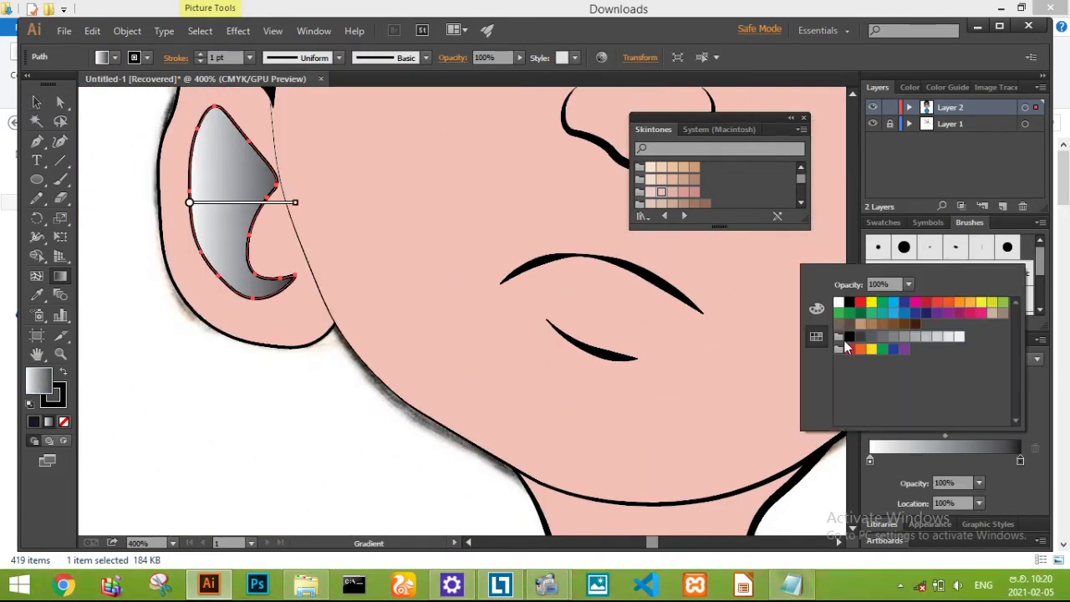
{"action": "left_click", "coordinate": [391, 258]}
{"action": "key", "text": "ctrl+z"}
{"action": "double_click", "coordinate": [1020, 460]}
{"action": "left_click", "coordinate": [1020, 462]}
{"action": "key", "text": "ctrl+minus"}
{"action": "key", "text": "ctrl+minus"}
{"action": "key", "text": "ctrl+minus"}
Set a left inner-ear gradient stop to a pink skin-tone swatch
{"action": "left_click", "coordinate": [375, 268]}
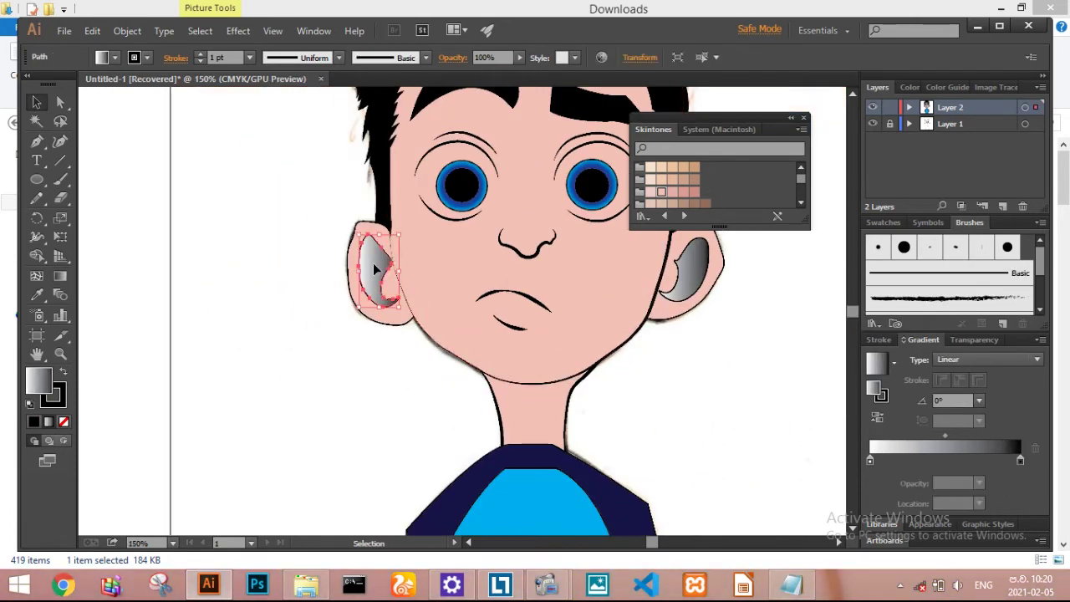
{"action": "key", "text": "ctrl+plus"}
{"action": "key", "text": "ctrl+plus"}
{"action": "key", "text": "ctrl+plus"}
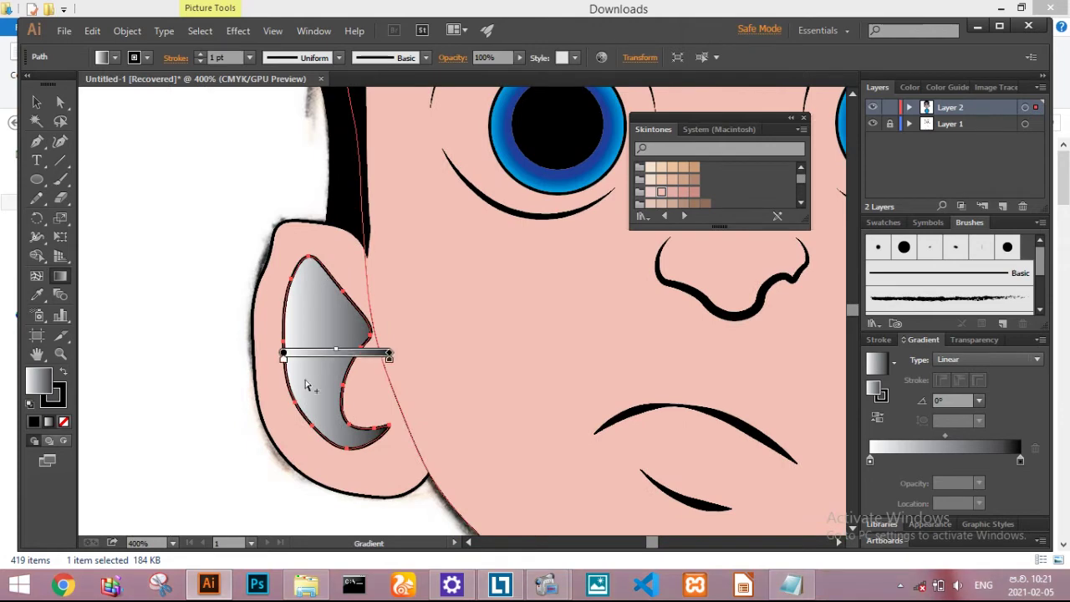
{"action": "left_click", "coordinate": [140, 232]}
{"action": "double_click", "coordinate": [869, 460]}
{"action": "double_click", "coordinate": [869, 460]}
{"action": "left_click", "coordinate": [687, 192]}
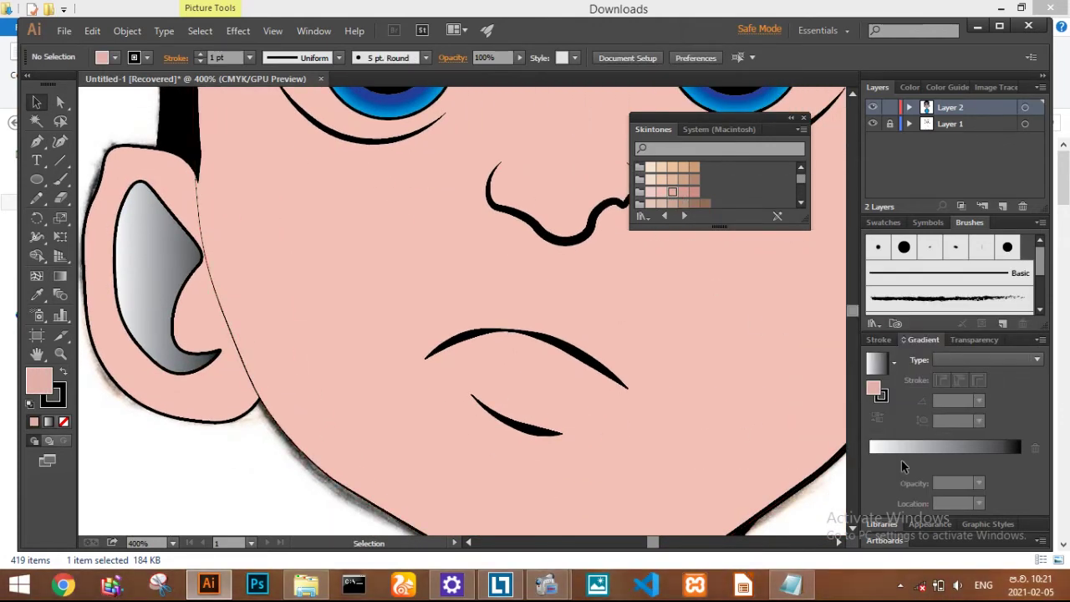
Eyedrop a colour onto the left inner-ear shading
{"action": "key", "text": "ctrl+minus"}
{"action": "key", "text": "ctrl+minus"}
{"action": "key", "text": "ctrl+minus"}
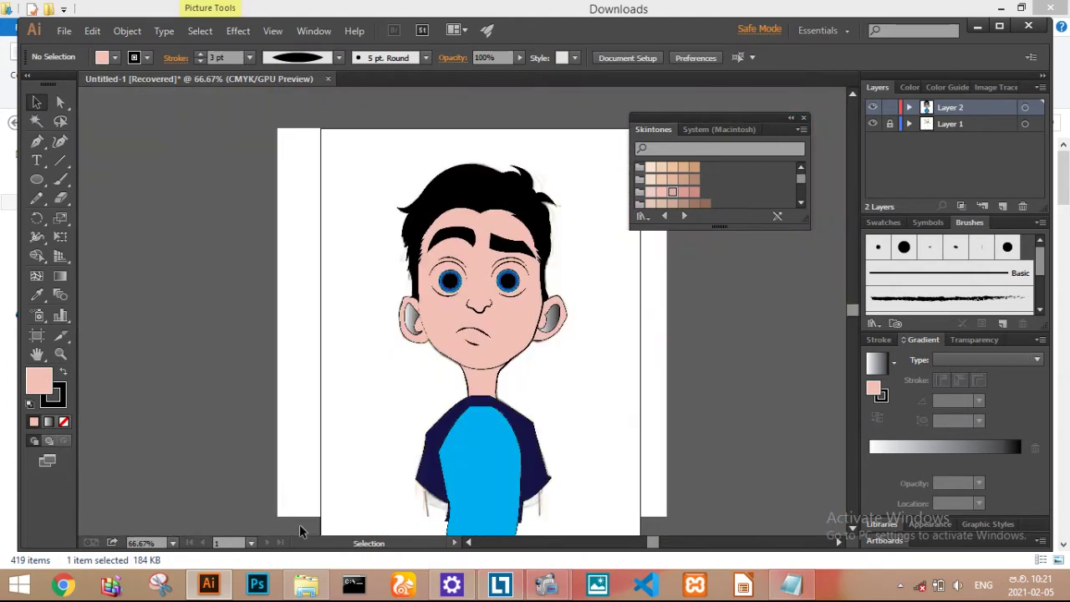
{"action": "key", "text": "ctrl+plus"}
{"action": "key", "text": "ctrl+plus"}
{"action": "key", "text": "ctrl+plus"}
{"action": "key", "text": "i"}
{"action": "left_click", "coordinate": [363, 375]}
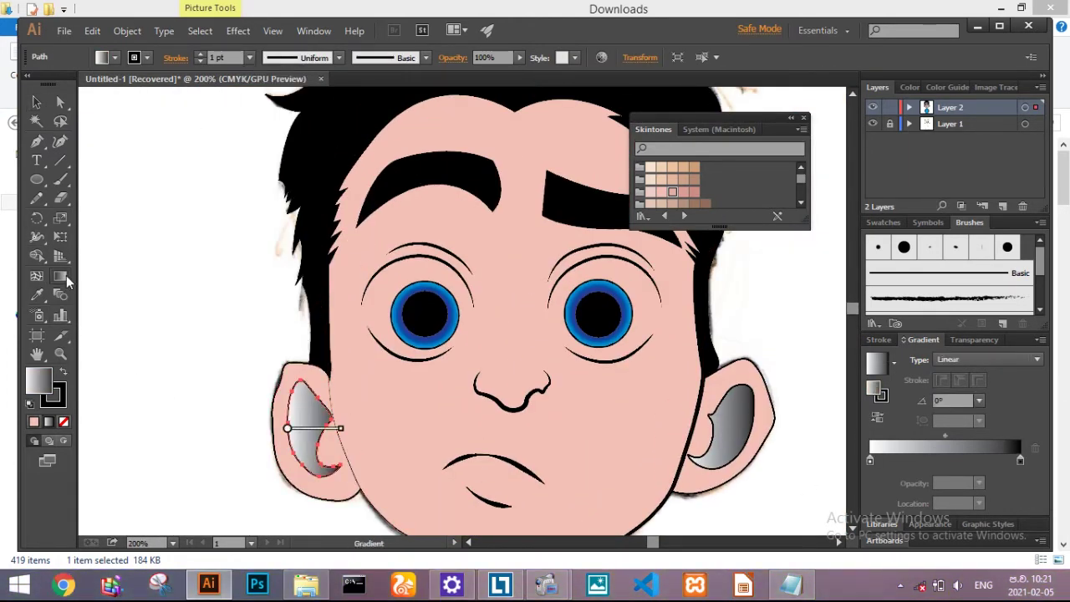
Redraw the left inner-ear gradient diagonally at a 24.1° angle
{"action": "left_click", "coordinate": [60, 276]}
{"action": "key", "text": "ctrl+plus"}
{"action": "key", "text": "ctrl+plus"}
{"action": "key", "text": "ctrl+plus"}
{"action": "left_click_drag", "start_coordinate": [239, 394], "coordinate": [394, 394]}
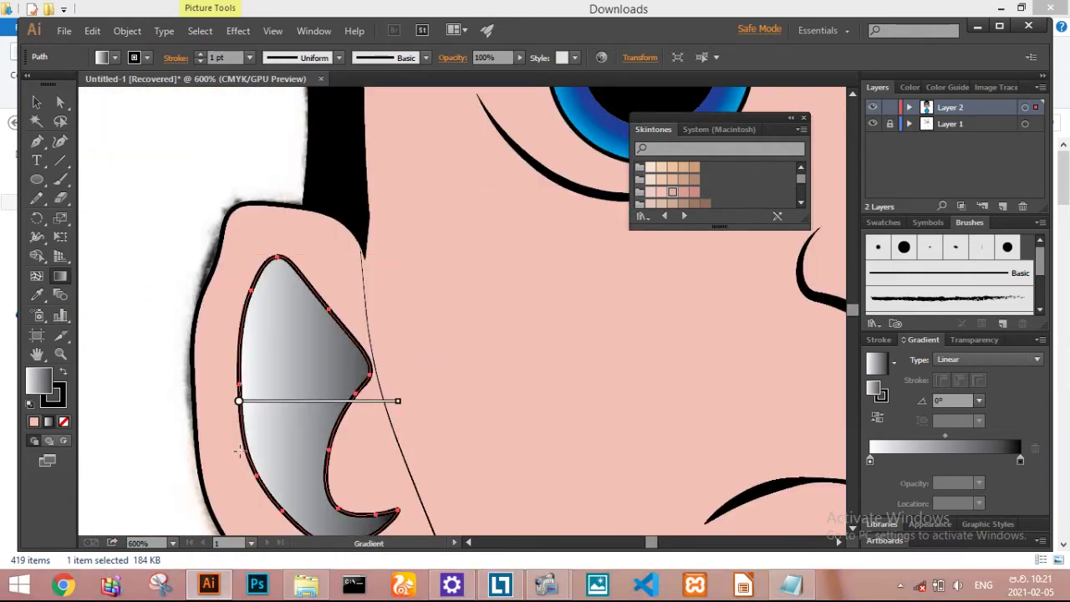
{"action": "left_click_drag", "start_coordinate": [251, 454], "coordinate": [393, 334]}
{"action": "left_click_drag", "start_coordinate": [304, 457], "coordinate": [362, 344]}
{"action": "left_click_drag", "start_coordinate": [285, 326], "coordinate": [441, 258]}
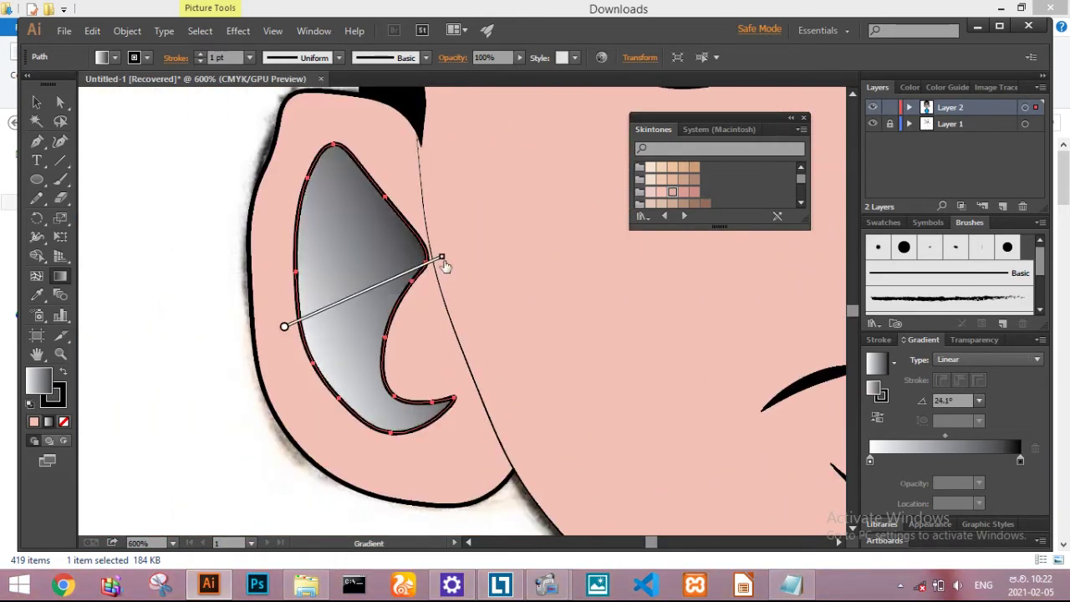
{"action": "key", "text": "ctrl+minus"}
{"action": "key", "text": "ctrl+minus"}
{"action": "key", "text": "ctrl+minus"}
{"action": "key", "text": "ctrl+minus"}
{"action": "key", "text": "v"}
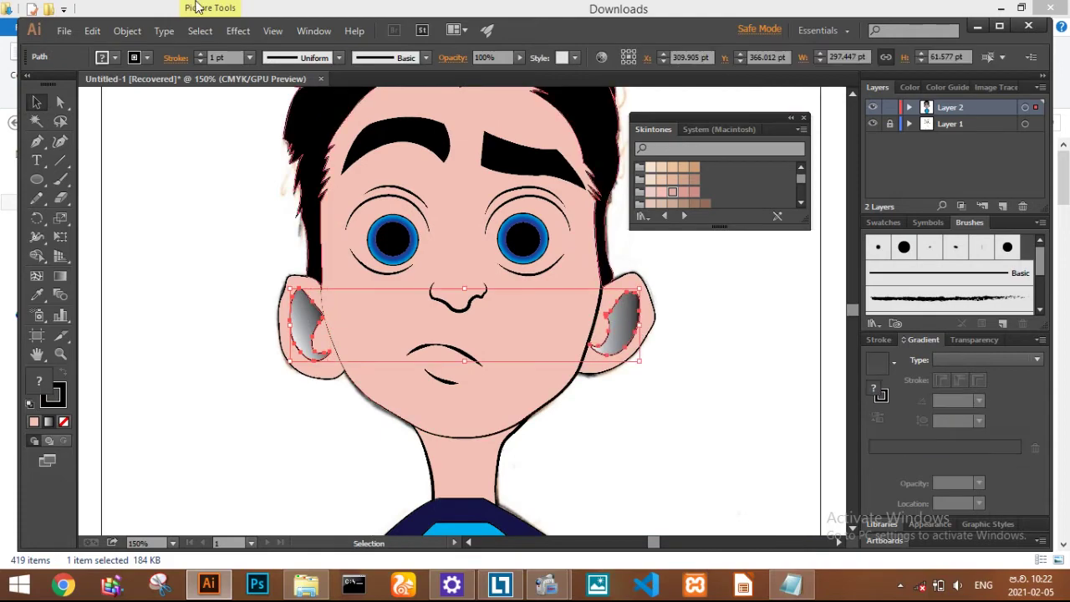
Check the ears' fill colour choices and clear the selection
{"action": "left_click", "coordinate": [113, 57]}
{"action": "left_click", "coordinate": [181, 219]}
{"action": "scroll", "coordinate": [565, 354], "scroll_direction": "down", "scroll_amount": 5}
{"action": "scroll", "coordinate": [554, 322], "scroll_direction": "up", "scroll_amount": 5}
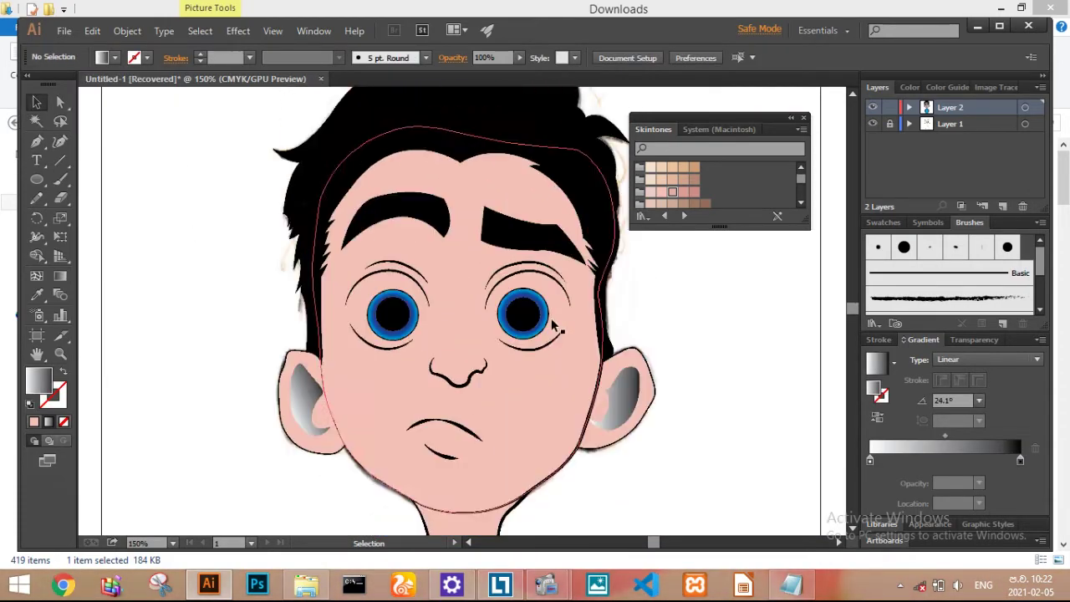
Paste a copy of the grey eye highlight into the left eye, then zoom back in on the eyes
{"action": "key", "text": "ctrl+plus"}
{"action": "key", "text": "ctrl+plus"}
{"action": "key", "text": "ctrl+plus"}
{"action": "key", "text": "ctrl+plus"}
{"action": "left_click_drag", "start_coordinate": [37, 179], "coordinate": [78, 222]}
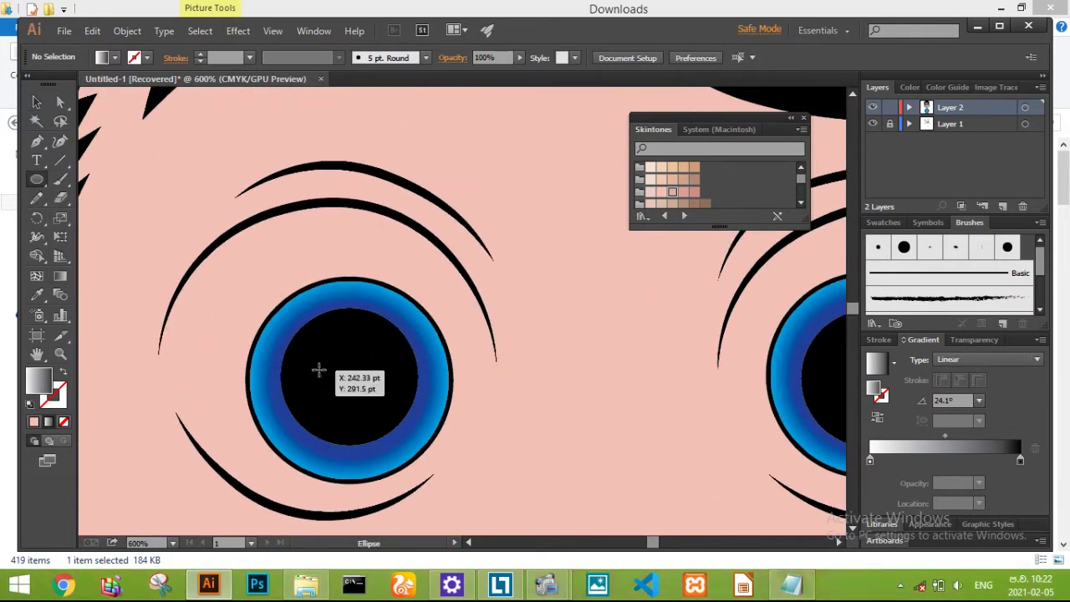
{"action": "left_click", "coordinate": [38, 100]}
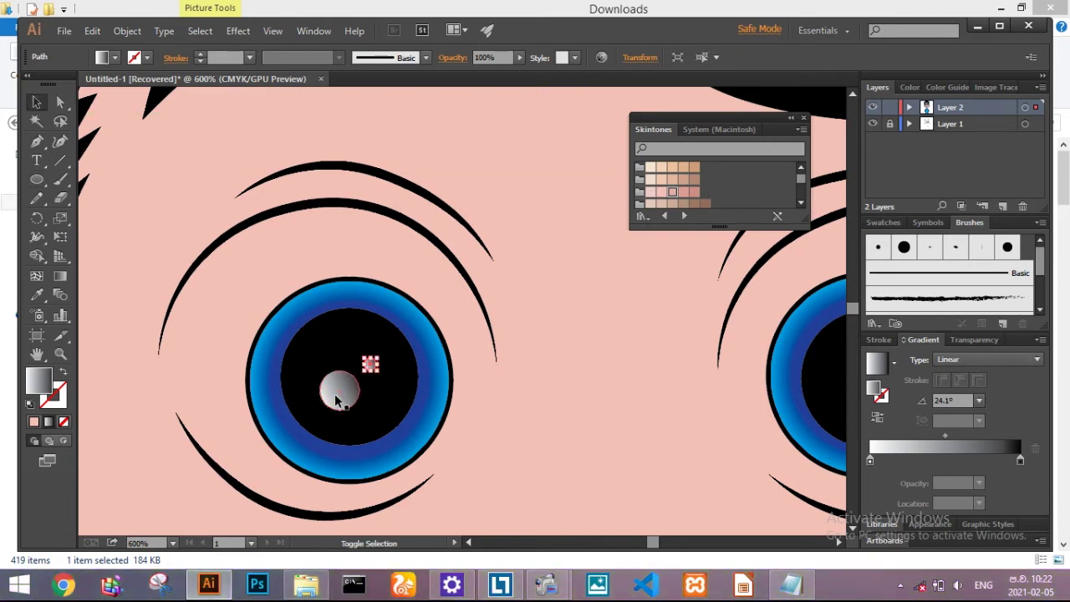
{"action": "scroll", "coordinate": [347, 400], "scroll_direction": "right", "scroll_amount": 2}
{"action": "scroll", "coordinate": [392, 359], "scroll_direction": "right", "scroll_amount": 3}
{"action": "key", "text": "ctrl+v"}
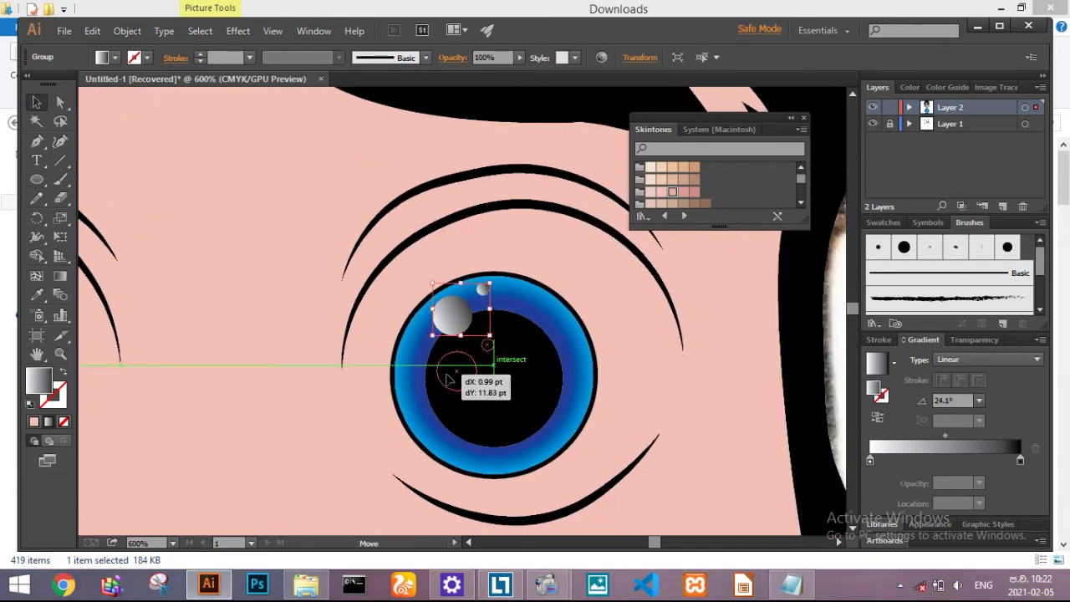
{"action": "left_click_drag", "start_coordinate": [447, 381], "coordinate": [449, 381]}
{"action": "scroll", "coordinate": [316, 378], "scroll_direction": "left", "scroll_amount": 4}
{"action": "left_click_drag", "start_coordinate": [232, 378], "coordinate": [233, 376]}
{"action": "key", "text": "ctrl+1"}
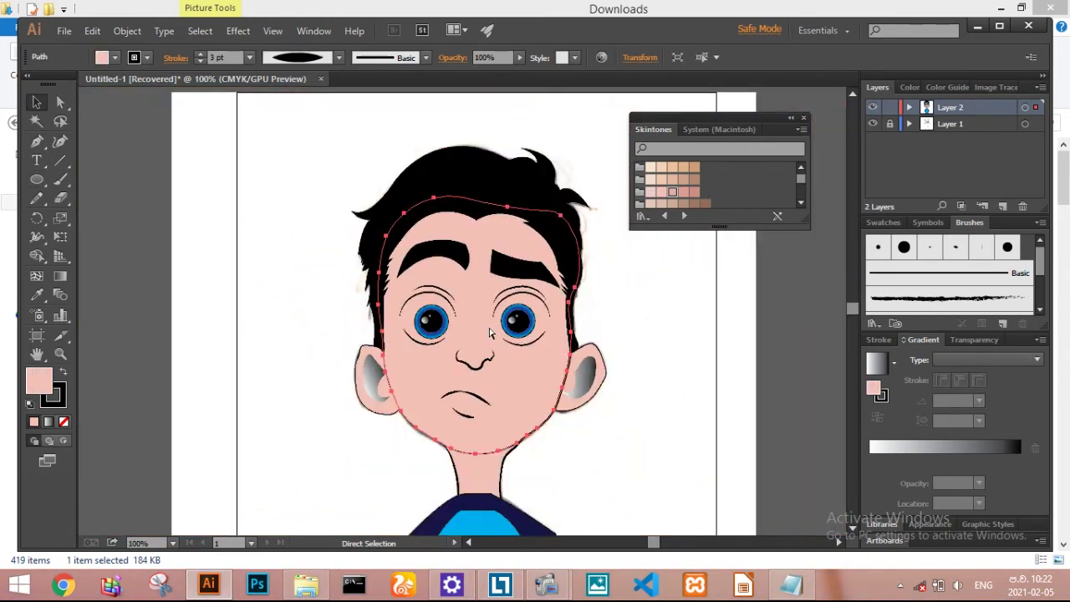
{"action": "key", "text": "ctrl+minus"}
{"action": "left_click", "coordinate": [310, 351]}
{"action": "key", "text": "ctrl+plus"}
{"action": "key", "text": "ctrl+plus"}
{"action": "key", "text": "ctrl+plus"}
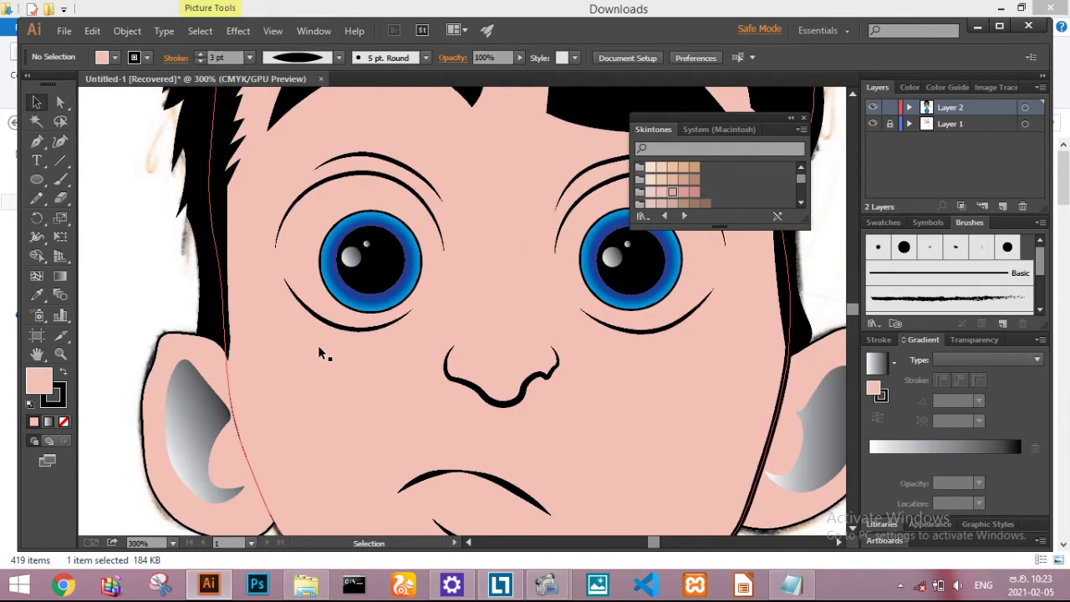
Start a curved forehead shading path along the hairline
{"action": "scroll", "coordinate": [317, 351], "scroll_direction": "up", "scroll_amount": 5}
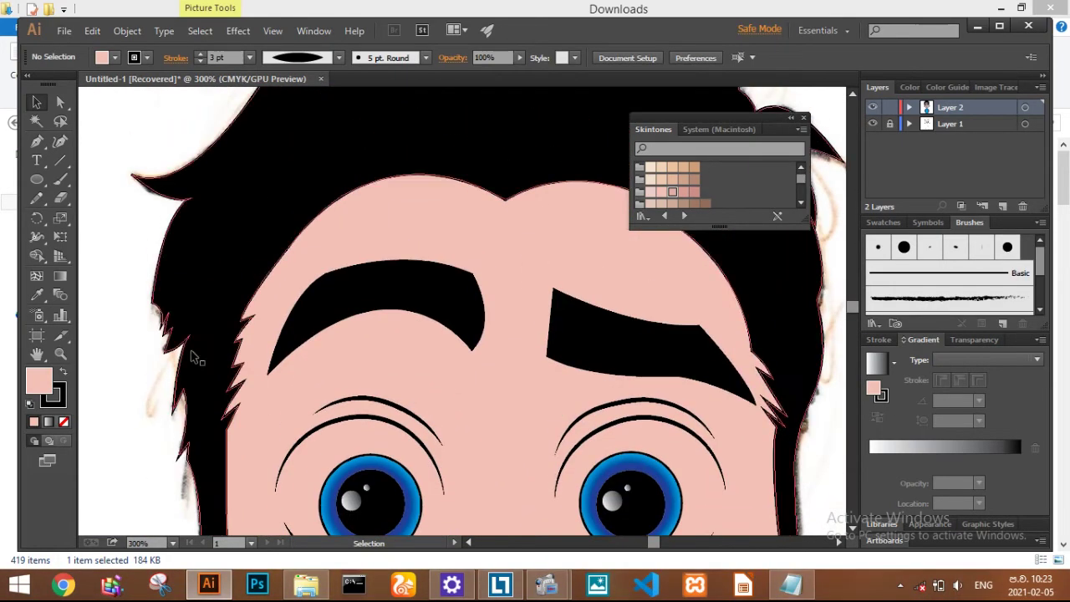
{"action": "left_click", "coordinate": [318, 351]}
{"action": "key", "text": "shift+grave"}
{"action": "key", "text": "ctrl+1"}
{"action": "key", "text": "ctrl+plus"}
{"action": "key", "text": "ctrl+plus"}
{"action": "left_click", "coordinate": [435, 209]}
{"action": "left_click", "coordinate": [485, 219]}
{"action": "left_click", "coordinate": [529, 211]}
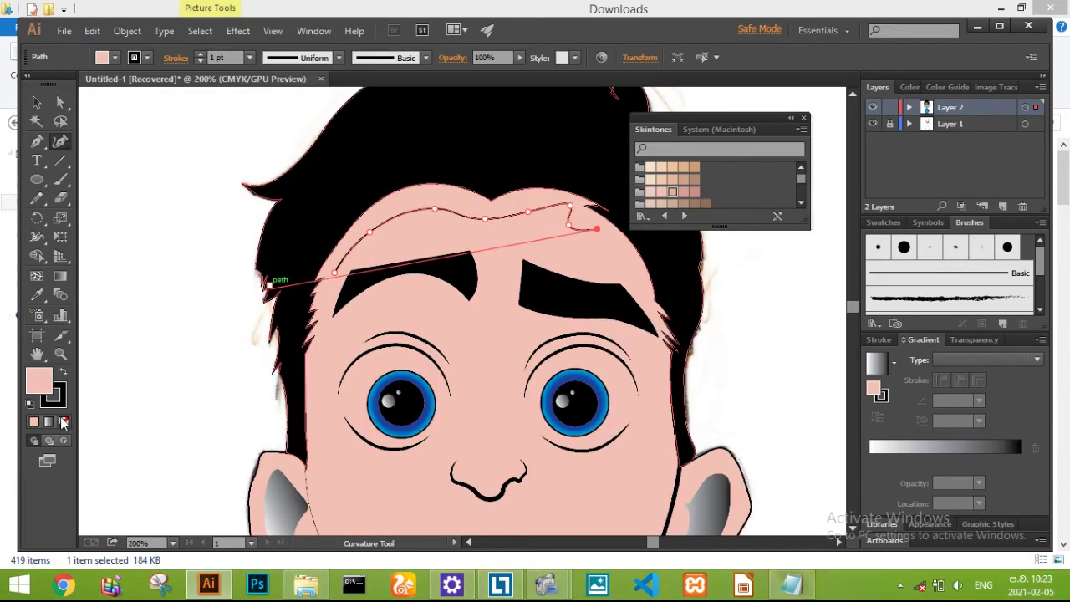
Extend the forehead shading down the face's right edge and close the shape
{"action": "scroll", "coordinate": [660, 443], "scroll_direction": "down", "scroll_amount": 3}
{"action": "left_click", "coordinate": [664, 343]}
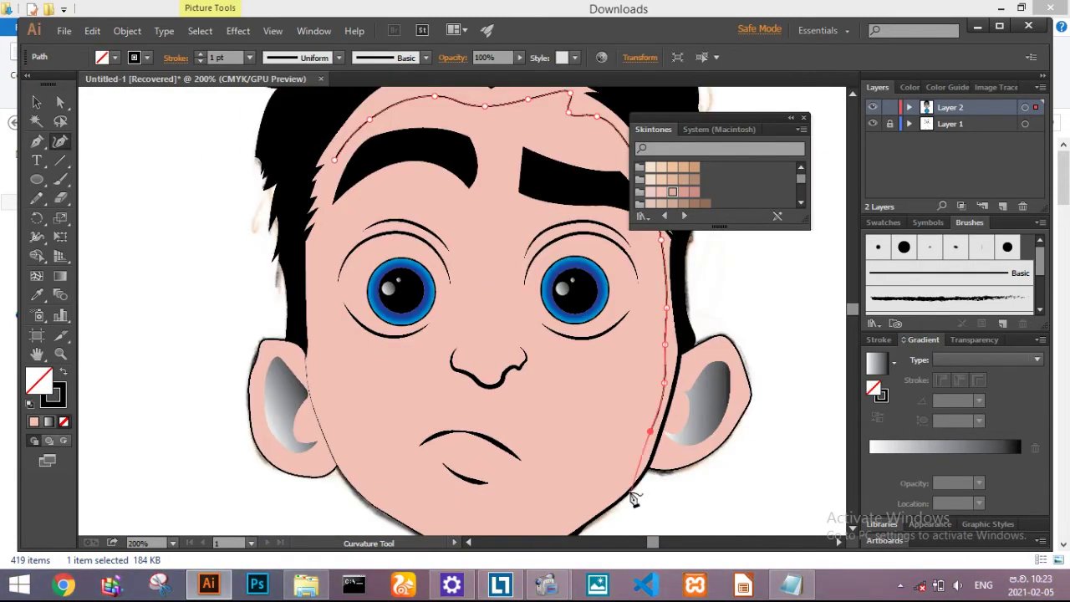
{"action": "scroll", "coordinate": [677, 466], "scroll_direction": "up", "scroll_amount": 3}
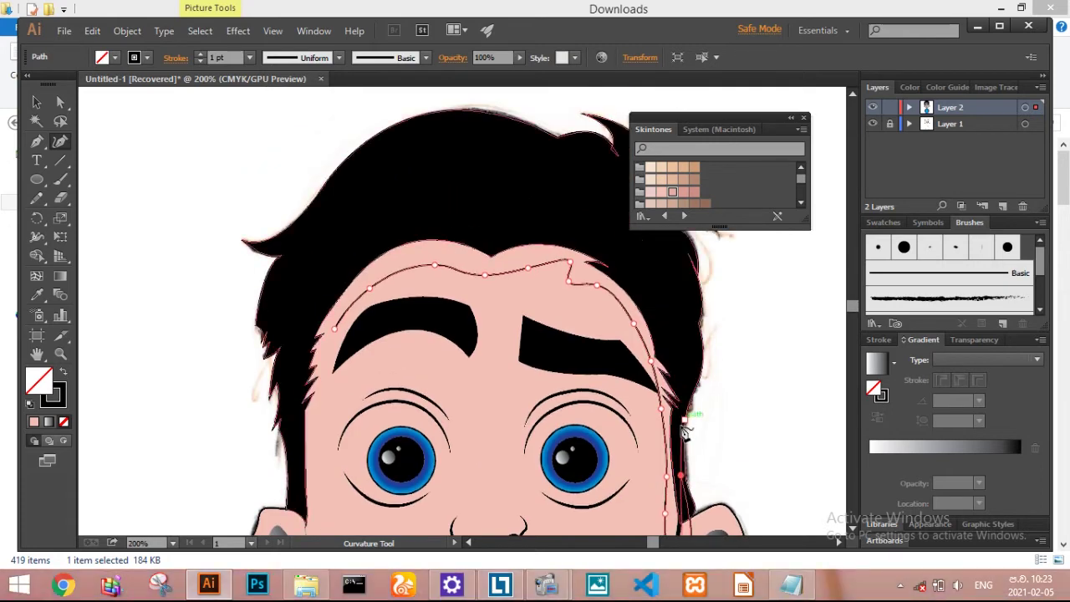
{"action": "left_click", "coordinate": [299, 354], "text": "ctrl"}
{"action": "scroll", "coordinate": [299, 354], "scroll_direction": "down", "scroll_amount": 3}
{"action": "left_click", "coordinate": [304, 351], "text": "ctrl"}
{"action": "scroll", "coordinate": [301, 462], "scroll_direction": "up", "scroll_amount": 2}
Fill the forehead shading with the eyedropped skin colour, darkened
{"action": "key", "text": "i"}
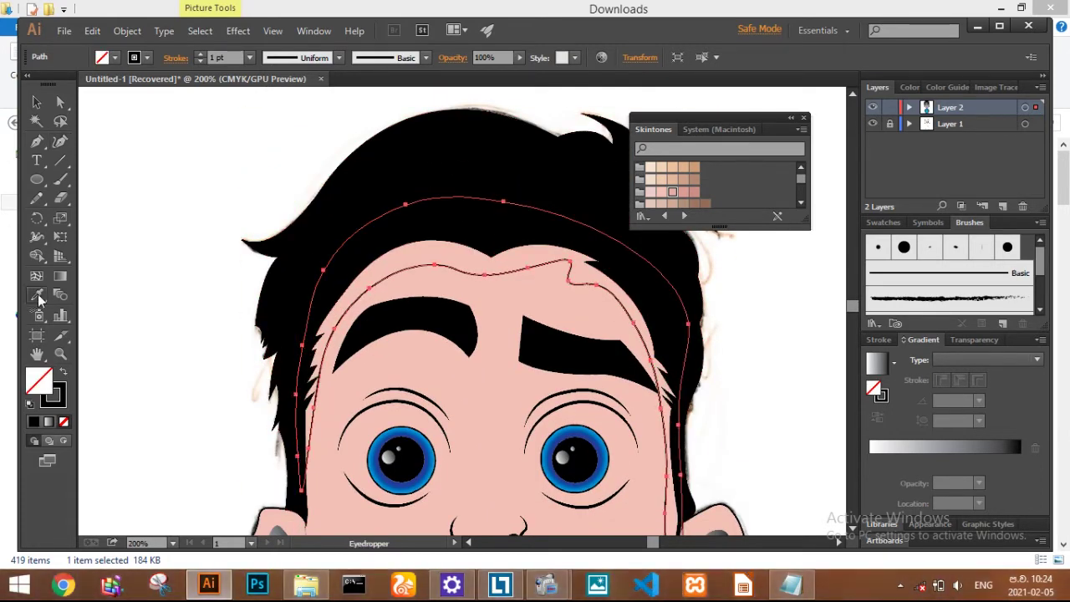
{"action": "left_click", "coordinate": [330, 413]}
{"action": "double_click", "coordinate": [39, 381]}
{"action": "left_click", "coordinate": [543, 209]}
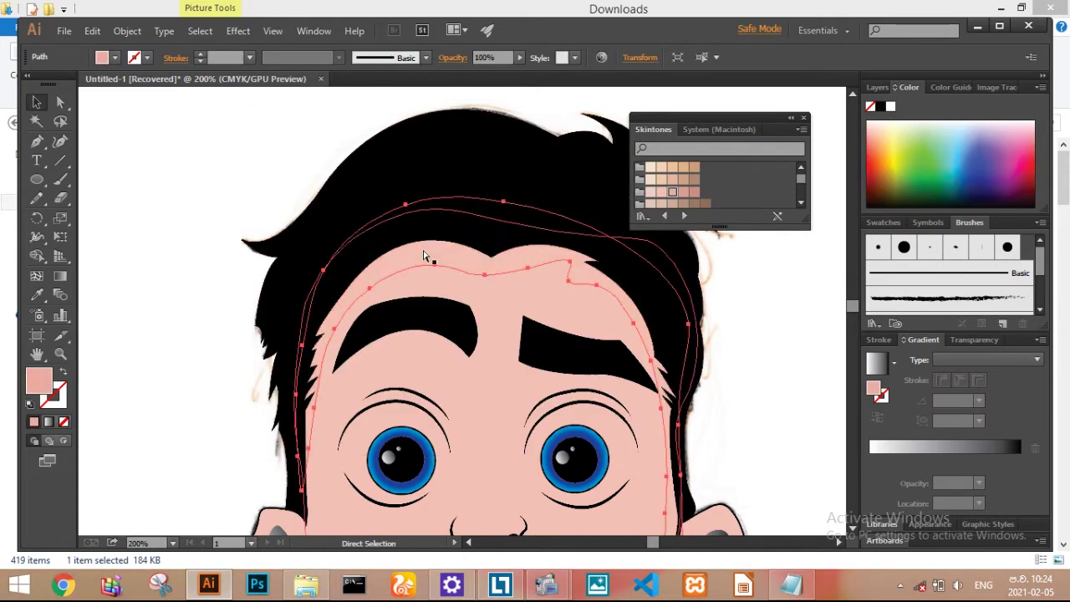
{"action": "key", "text": "ctrl+shift+a"}
Trim the forehead shading that spills outside the face
{"action": "scroll", "coordinate": [418, 251], "scroll_direction": "down", "scroll_amount": 5}
{"action": "left_click", "coordinate": [537, 427]}
{"action": "scroll", "coordinate": [535, 422], "scroll_direction": "up", "scroll_amount": 1}
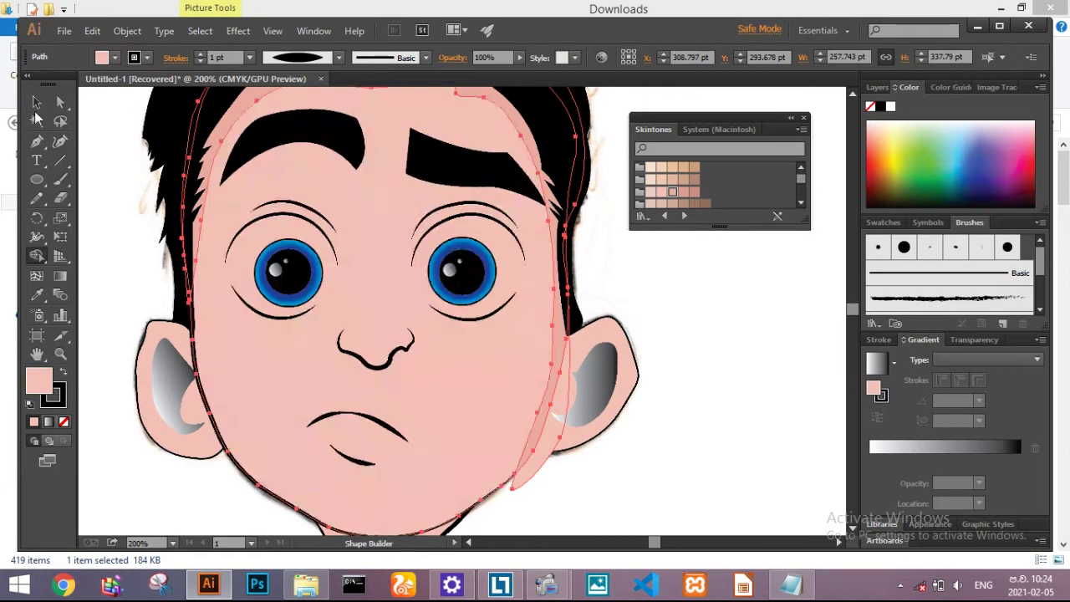
{"action": "left_click", "coordinate": [37, 102]}
{"action": "key", "text": "ctrl+shift+a"}
{"action": "scroll", "coordinate": [535, 441], "scroll_direction": "up", "scroll_amount": 2}
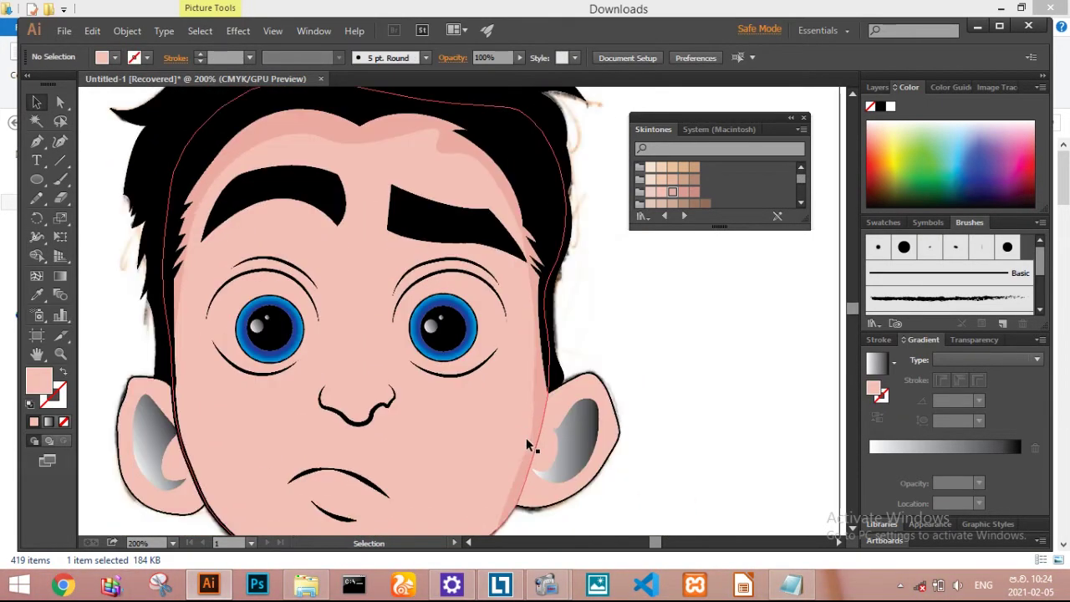
{"action": "scroll", "coordinate": [529, 446], "scroll_direction": "down", "scroll_amount": 5}
Draw a neck shadow shape below the chin
{"action": "key", "text": "shift+grave"}
{"action": "left_click", "coordinate": [264, 294]}
{"action": "left_click", "coordinate": [316, 348]}
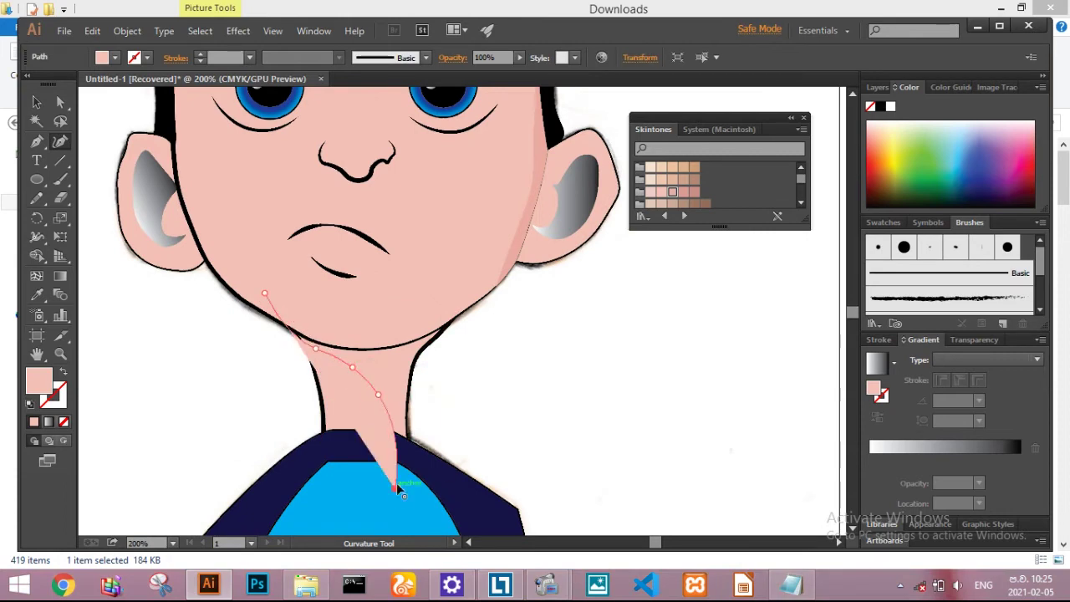
{"action": "left_click", "coordinate": [450, 430]}
{"action": "left_click", "coordinate": [469, 323]}
{"action": "left_click", "coordinate": [264, 293]}
Trim the neck shadow with Shape Builder, delete the extra skin piece, and send it back
{"action": "key", "text": "v"}
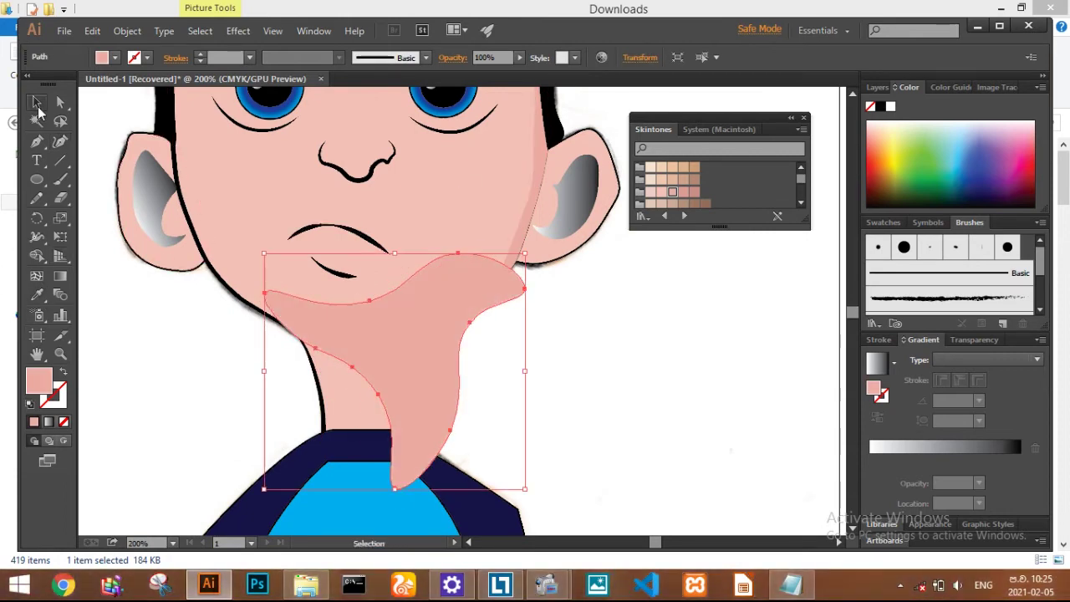
{"action": "key", "text": "shift+m"}
{"action": "key", "text": "v"}
{"action": "left_click", "coordinate": [449, 374]}
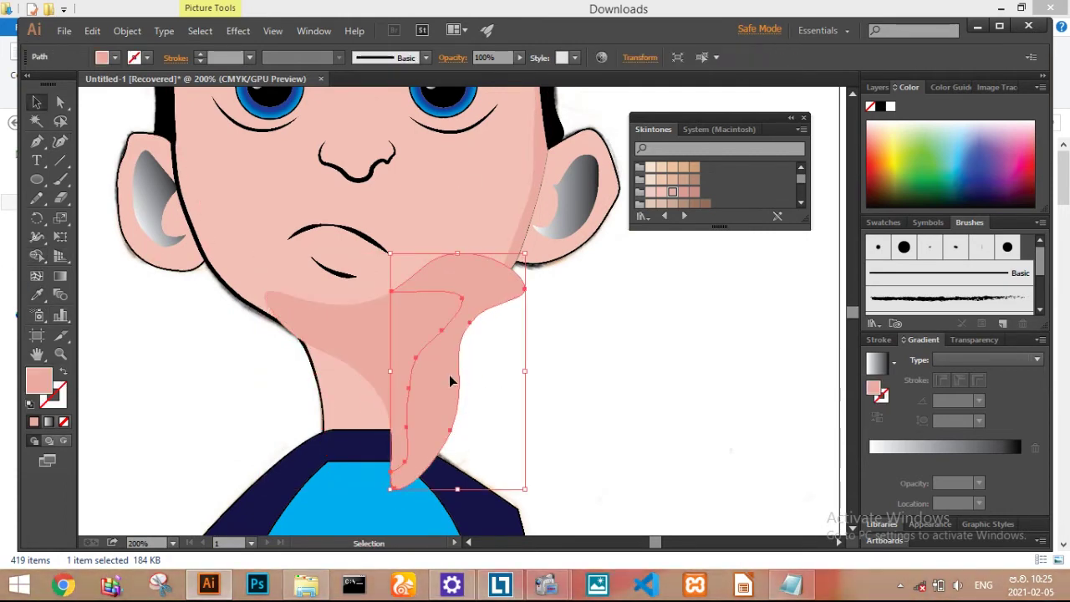
{"action": "key", "text": "Delete"}
{"action": "left_click", "coordinate": [406, 349]}
{"action": "key", "text": "ctrl+shift+bracketleft"}
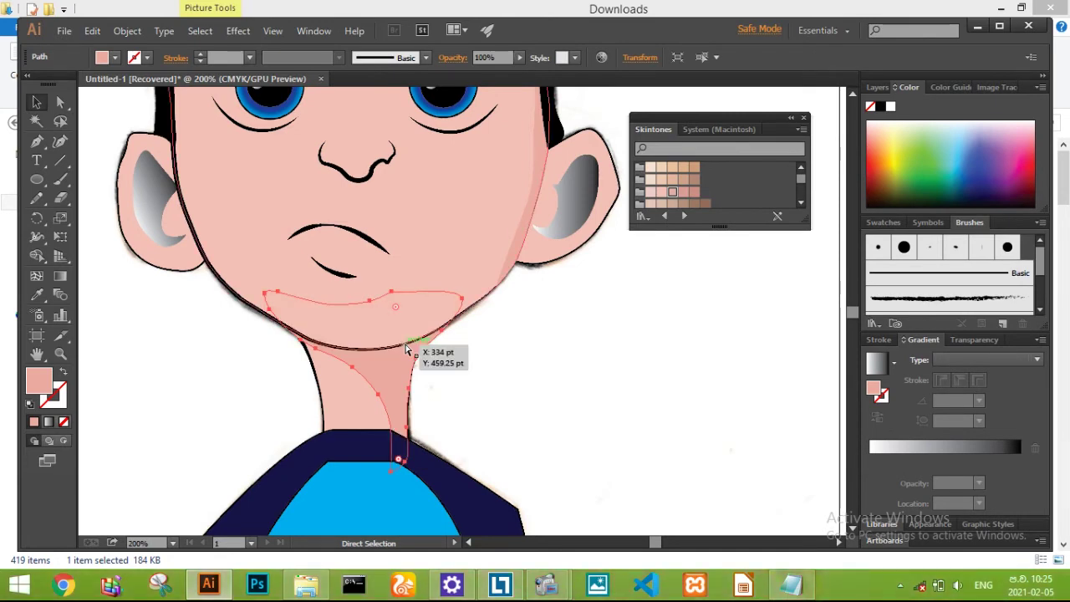
{"action": "scroll", "coordinate": [632, 346], "scroll_direction": "up", "scroll_amount": 5}
{"action": "left_click", "coordinate": [519, 372]}
{"action": "key", "text": "shift+grave"}
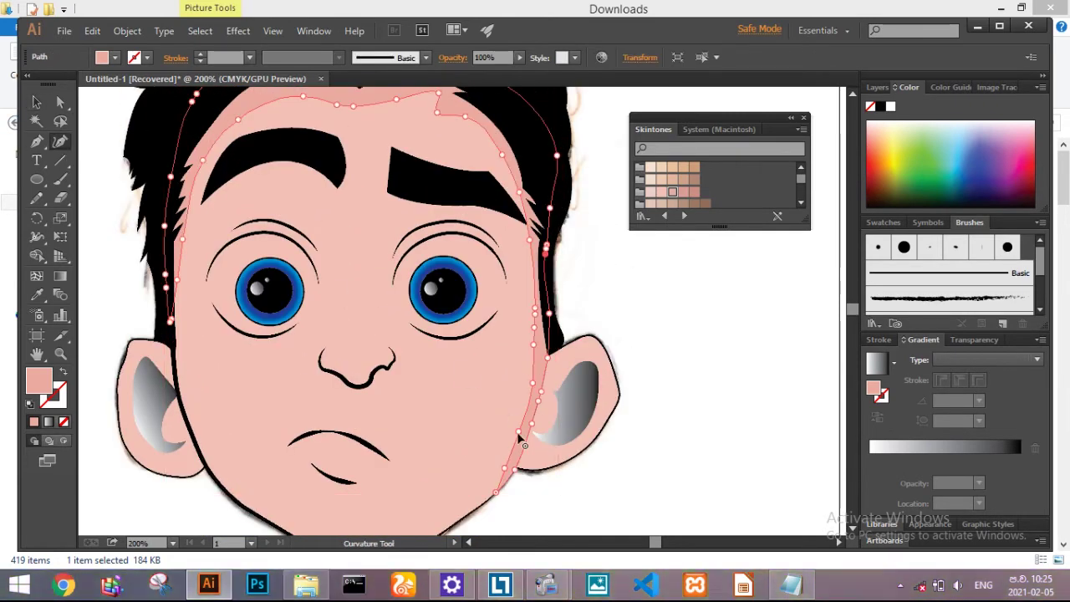
{"action": "scroll", "coordinate": [535, 358], "scroll_direction": "up", "scroll_amount": 1}
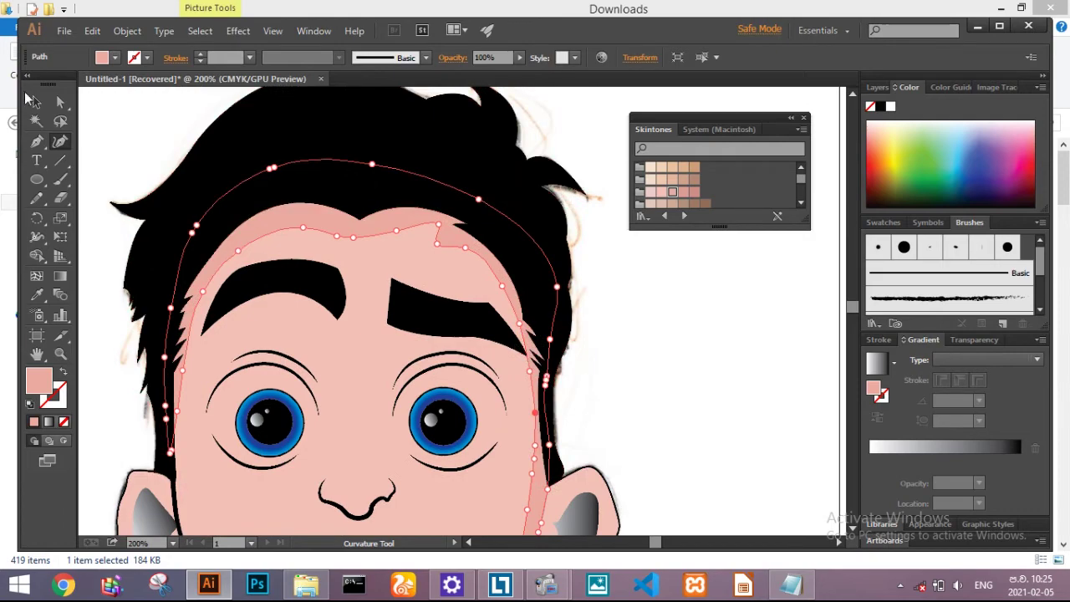
{"action": "scroll", "coordinate": [334, 301], "scroll_direction": "down", "scroll_amount": 3}
{"action": "key", "text": "v"}
{"action": "scroll", "coordinate": [311, 255], "scroll_direction": "up", "scroll_amount": 3}
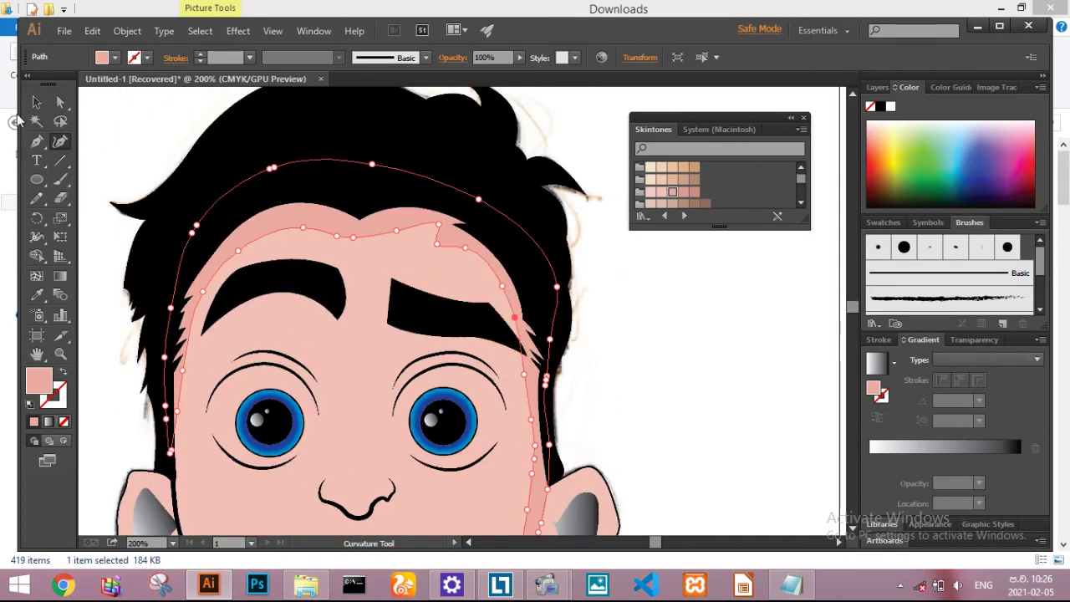
{"action": "key", "text": "v"}
{"action": "left_click_drag", "start_coordinate": [537, 393], "coordinate": [595, 339]}
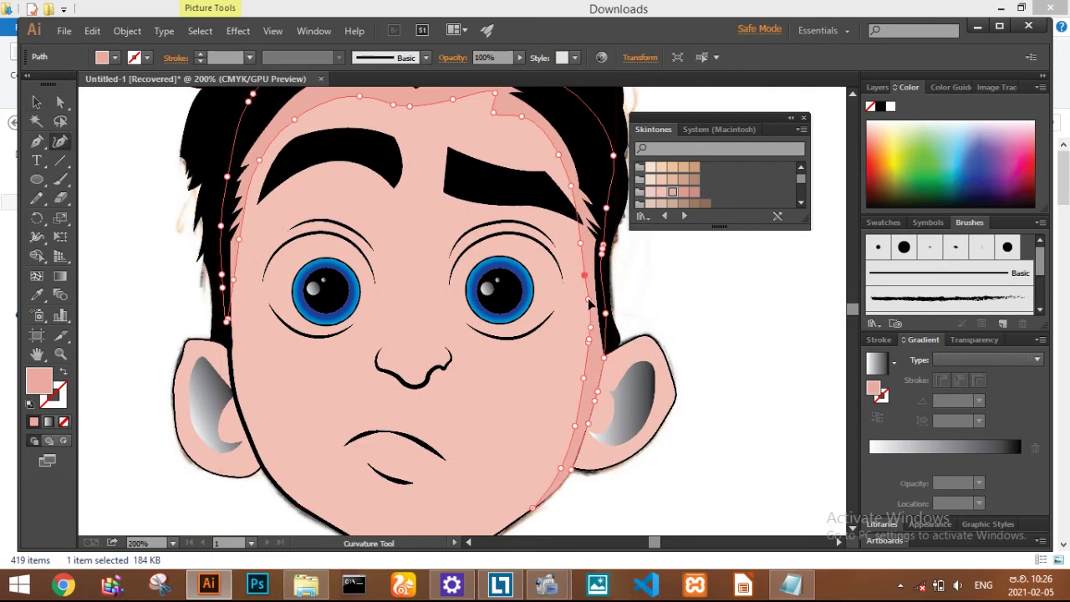
{"action": "left_click", "coordinate": [35, 197]}
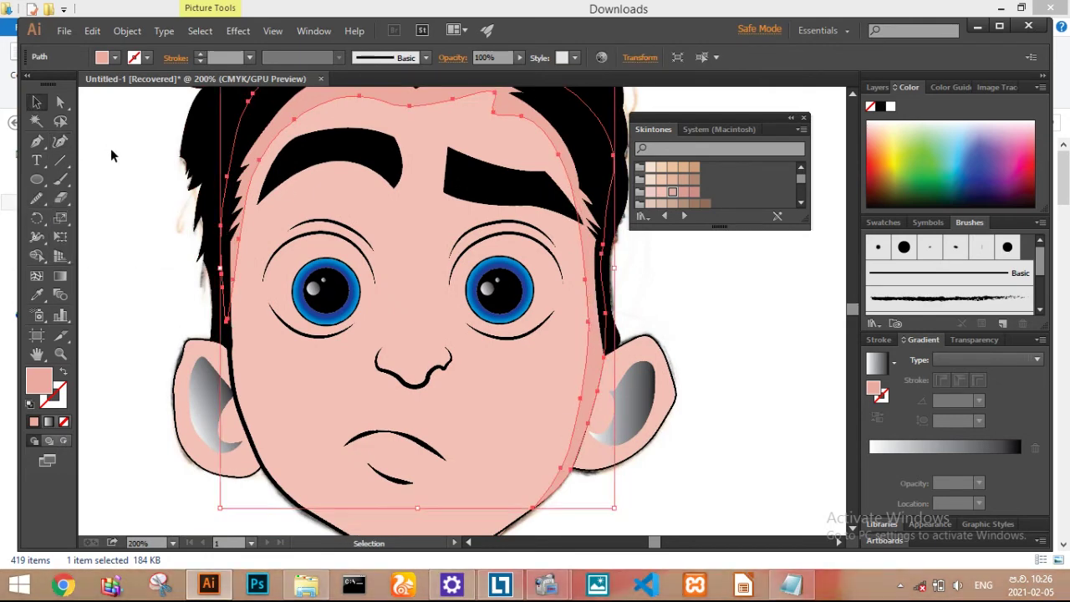
{"action": "scroll", "coordinate": [113, 156], "scroll_direction": "down", "scroll_amount": 1}
{"action": "left_click", "coordinate": [200, 318]}
{"action": "key", "text": "i"}
Apply a 12.8 px Gaussian Blur to both inner-ear shapes
{"action": "double_click", "coordinate": [38, 383]}
{"action": "left_click", "coordinate": [557, 206]}
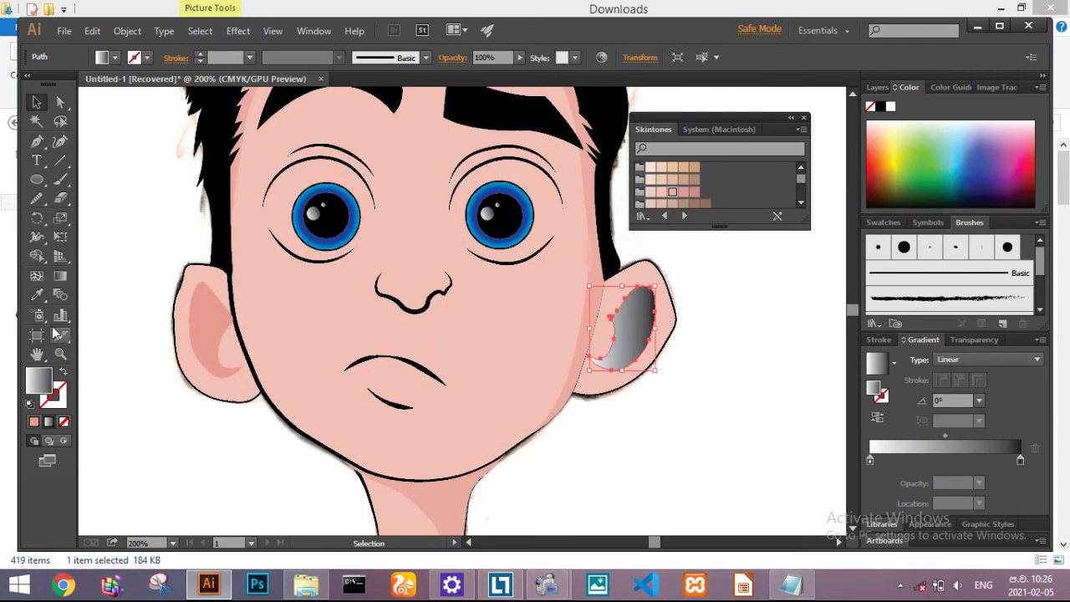
{"action": "left_click", "coordinate": [36, 101]}
{"action": "left_click", "coordinate": [205, 320], "text": "shift"}
{"action": "left_click", "coordinate": [238, 31]}
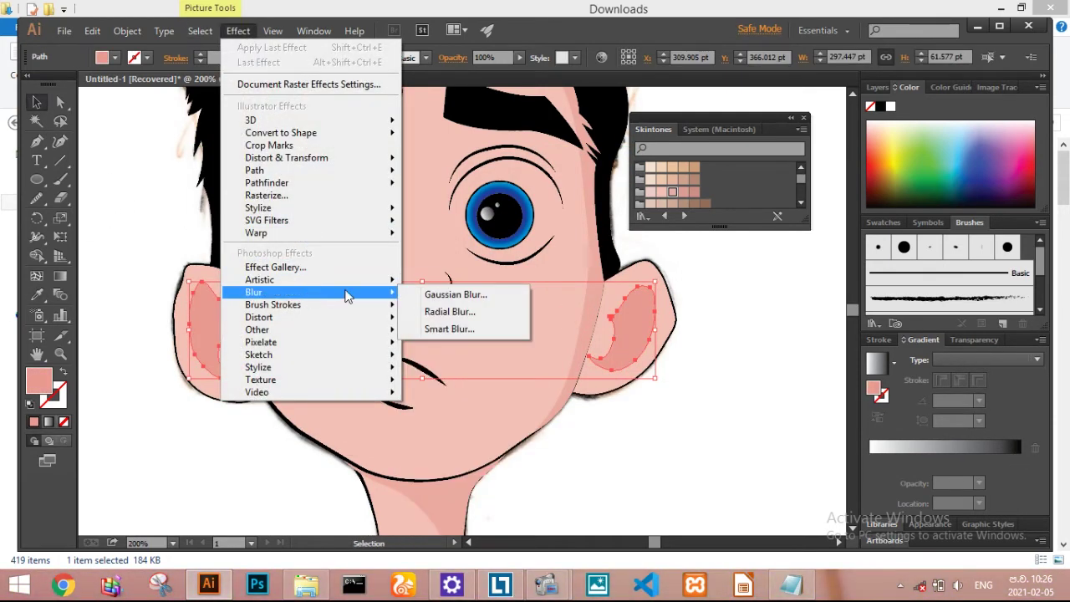
{"action": "key", "text": "Escape"}
{"action": "left_click", "coordinate": [677, 395]}
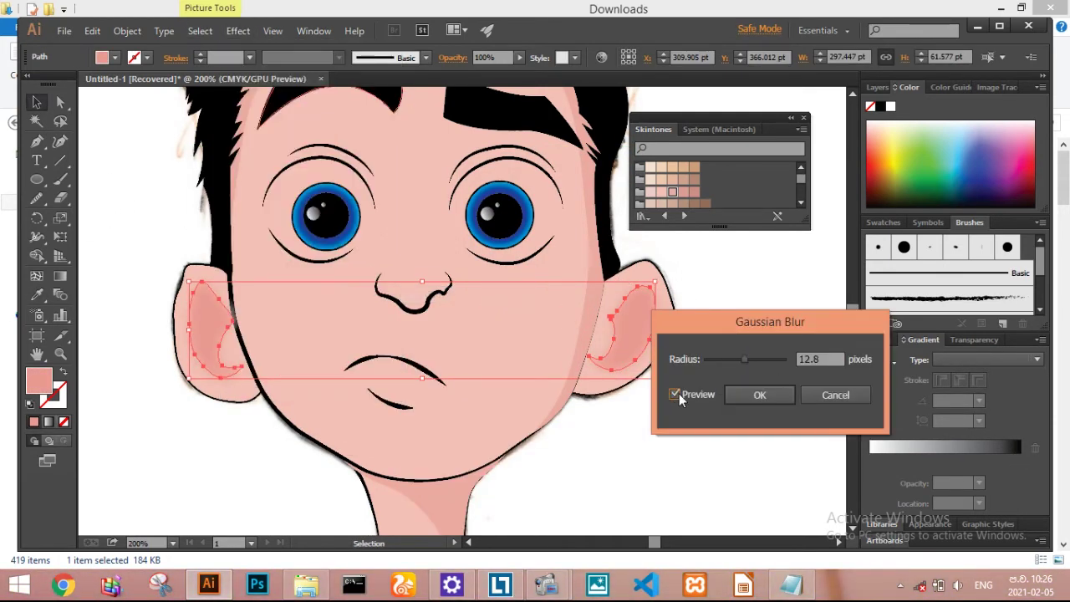
{"action": "left_click", "coordinate": [757, 395]}
Give the ear blushes a light pink fill of F0BEB4
{"action": "double_click", "coordinate": [38, 382]}
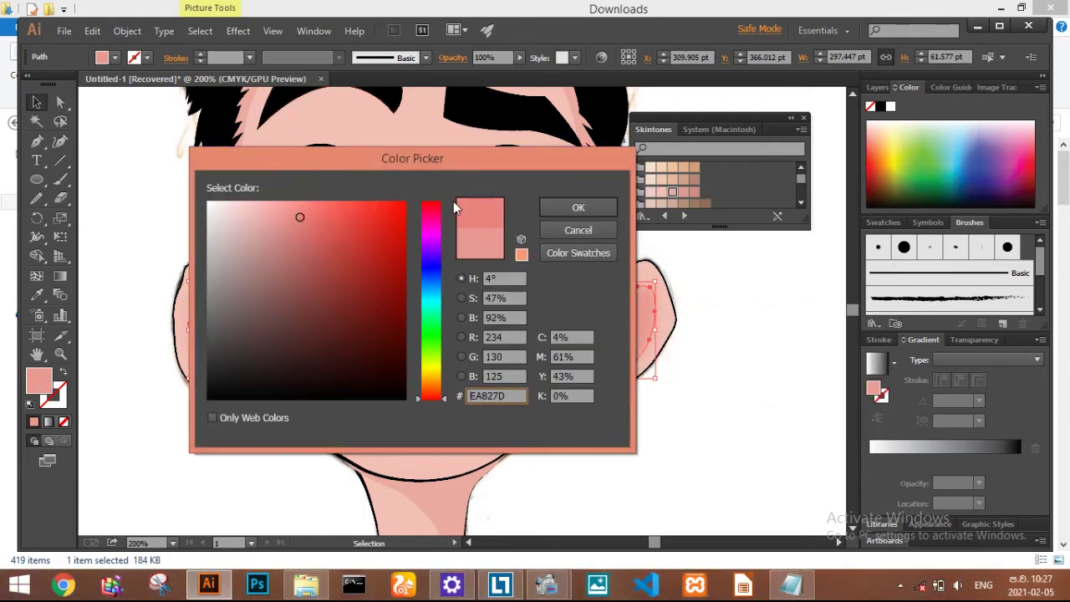
{"action": "left_click", "coordinate": [557, 205]}
{"action": "scroll", "coordinate": [235, 420], "scroll_direction": "up", "scroll_amount": 2}
{"action": "key", "text": "ctrl+shift+a"}
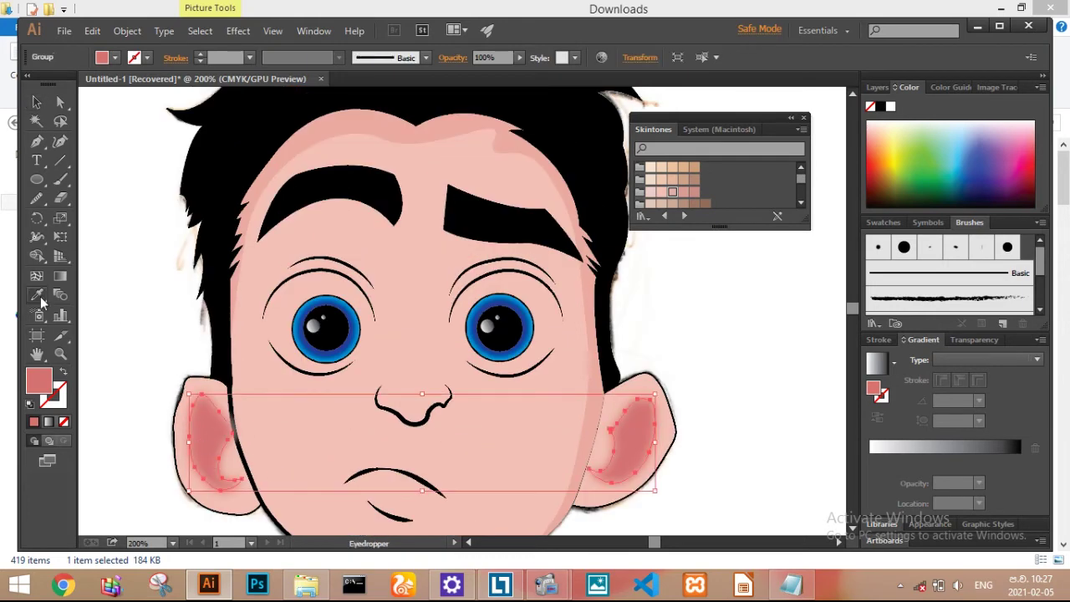
{"action": "double_click", "coordinate": [38, 383]}
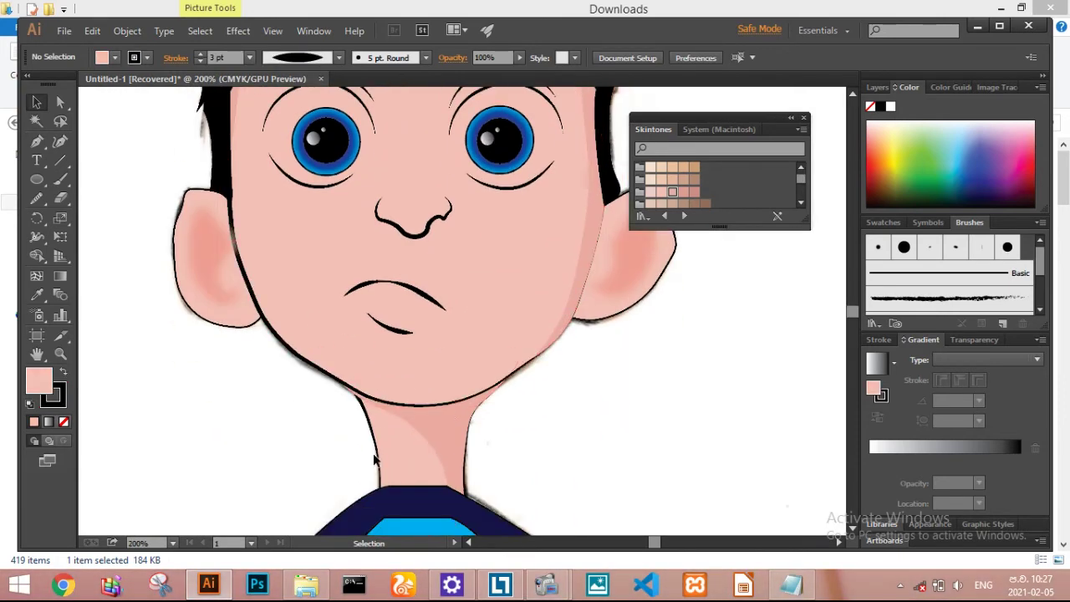
Draw pink arm shapes under the left and right sleeves
{"action": "left_click", "coordinate": [142, 364]}
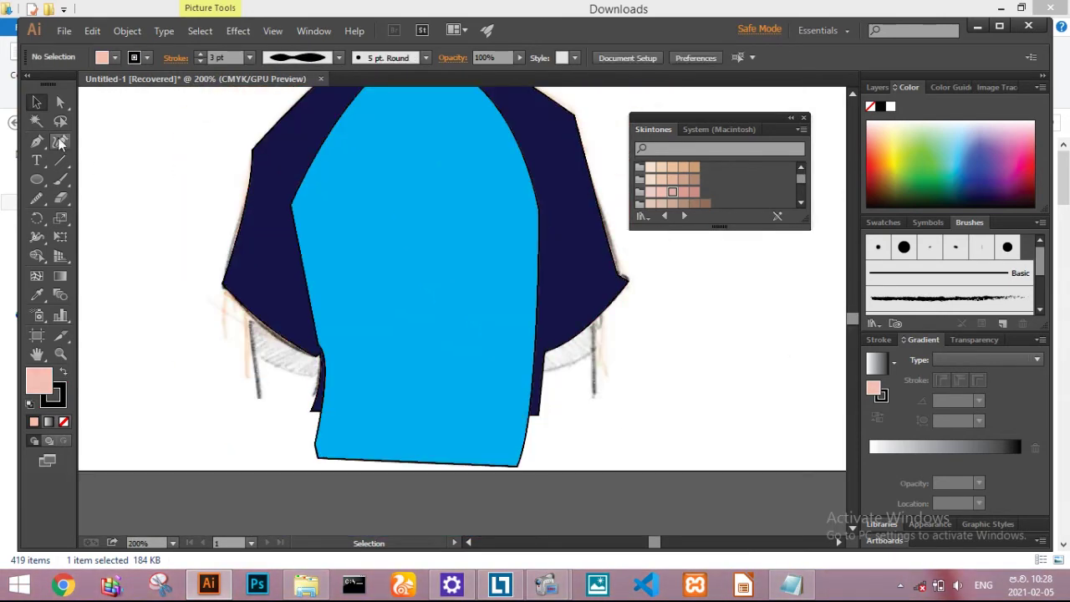
{"action": "left_click", "coordinate": [248, 271]}
{"action": "left_click", "coordinate": [334, 317]}
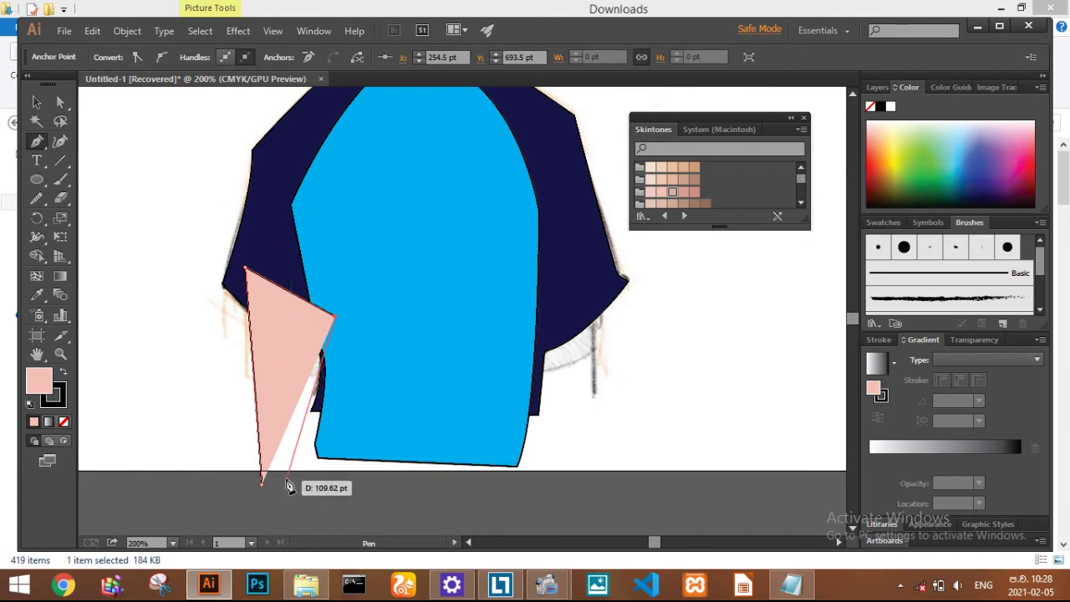
{"action": "left_click", "coordinate": [583, 283]}
{"action": "left_click", "coordinate": [593, 449]}
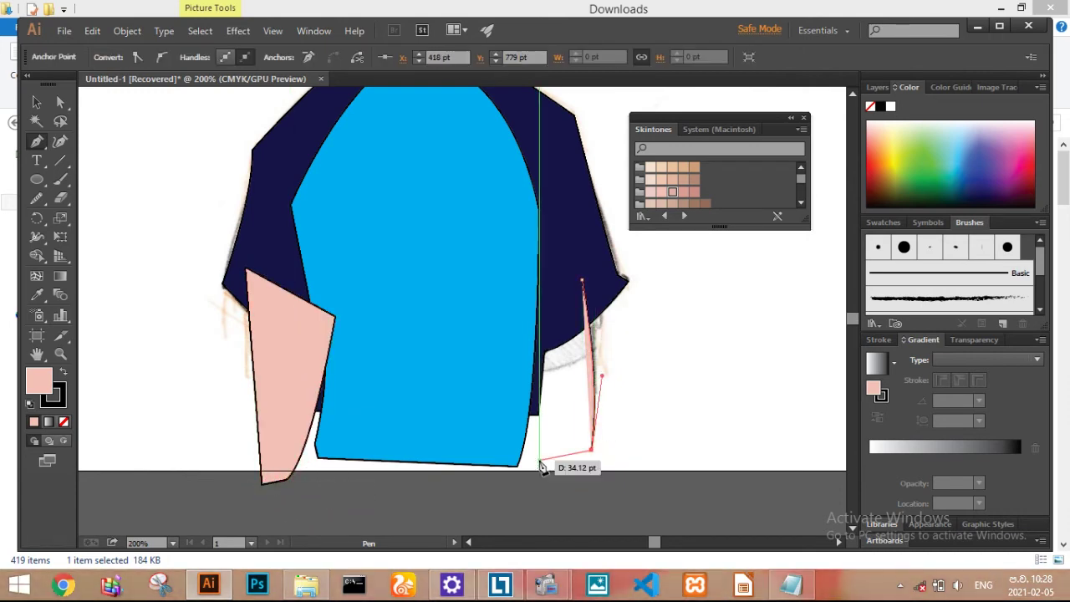
{"action": "left_click", "coordinate": [539, 459]}
{"action": "left_click", "coordinate": [521, 302]}
Send both arm shapes behind the shirt
{"action": "key", "text": "ctrl+["}
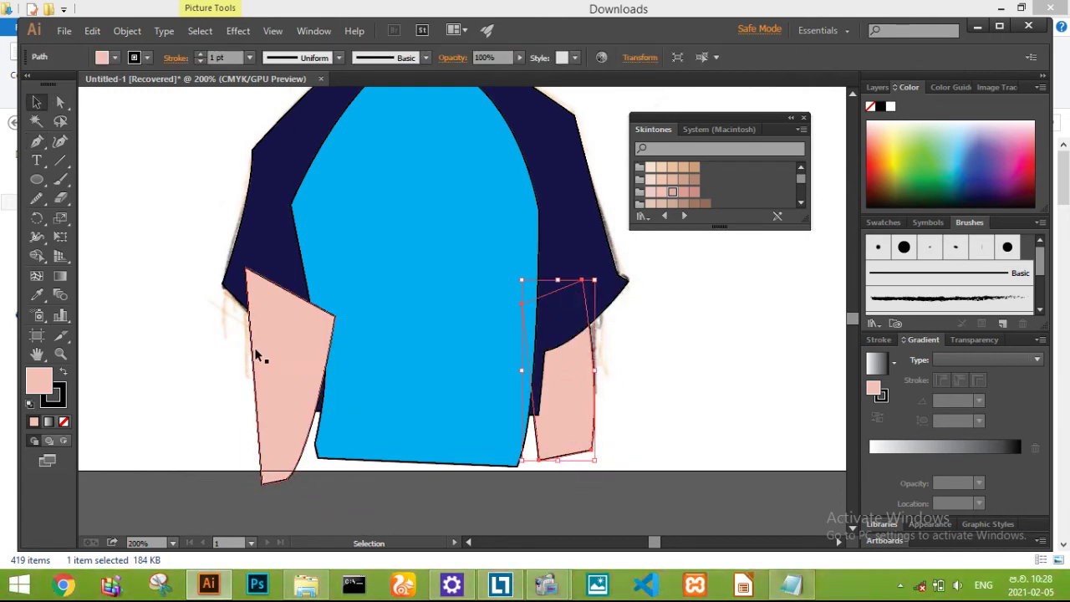
{"action": "right_click", "coordinate": [272, 375]}
{"action": "left_click", "coordinate": [485, 400]}
{"action": "left_click", "coordinate": [283, 500]}
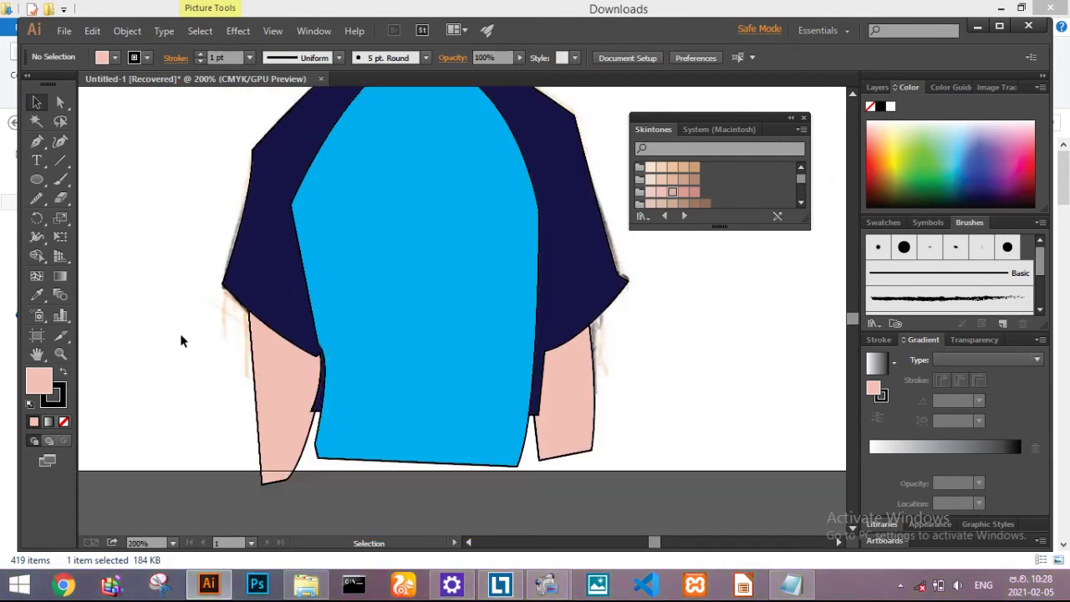
Start a new Curvature-tool shading path on the left sleeve
{"action": "left_click", "coordinate": [60, 144]}
{"action": "scroll", "coordinate": [410, 188], "scroll_direction": "up", "scroll_amount": 5}
{"action": "scroll", "coordinate": [410, 189], "scroll_direction": "down", "scroll_amount": 4}
{"action": "left_click", "coordinate": [301, 383]}
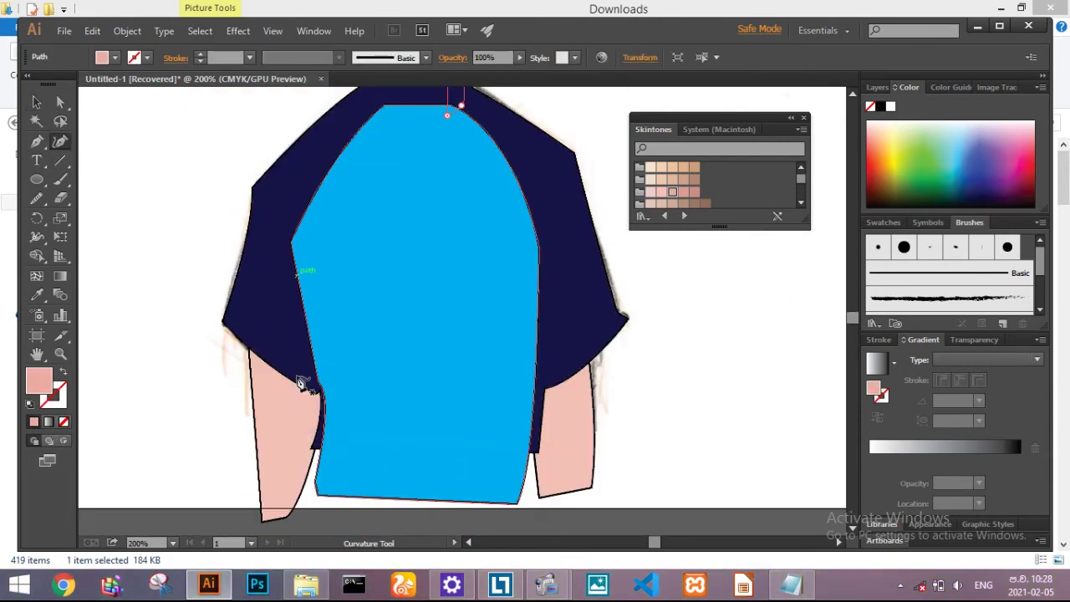
Draw the right-arm shading shape and send it behind the shirt
{"action": "left_click", "coordinate": [249, 301]}
{"action": "scroll", "coordinate": [327, 210], "scroll_direction": "down", "scroll_amount": 3}
{"action": "scroll", "coordinate": [536, 287], "scroll_direction": "right", "scroll_amount": 2}
{"action": "scroll", "coordinate": [447, 276], "scroll_direction": "right", "scroll_amount": 2}
{"action": "left_click", "coordinate": [482, 250]}
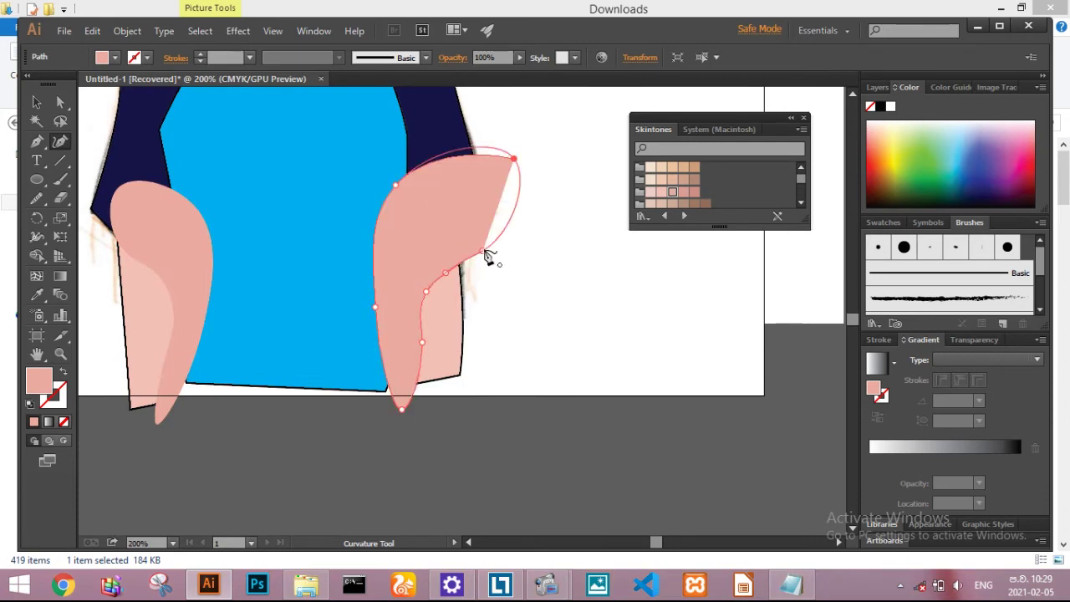
{"action": "key", "text": "shift+m"}
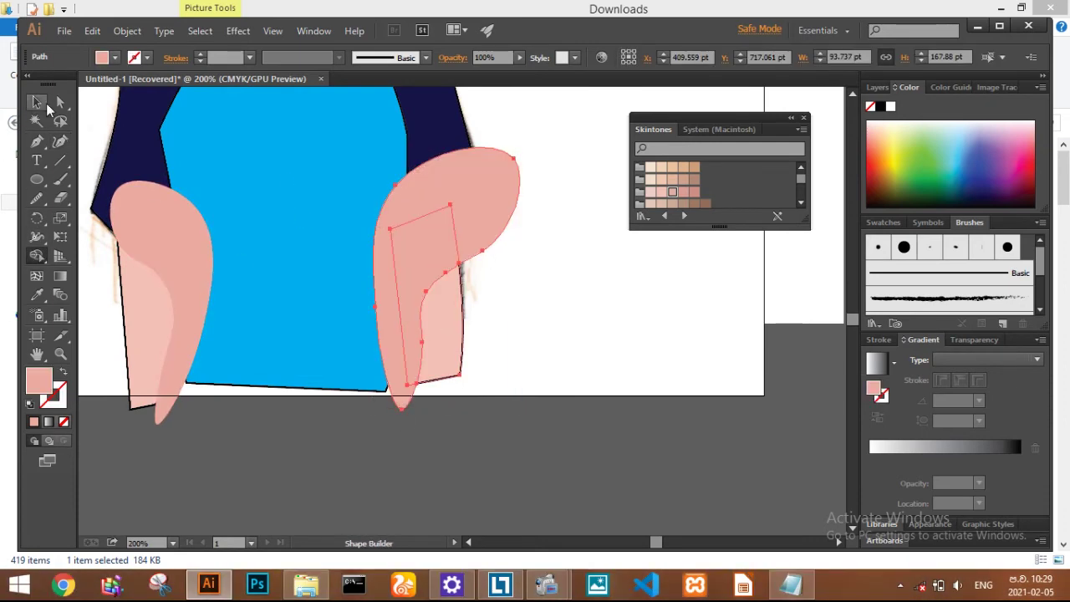
{"action": "right_click", "coordinate": [443, 252]}
{"action": "left_click", "coordinate": [630, 519]}
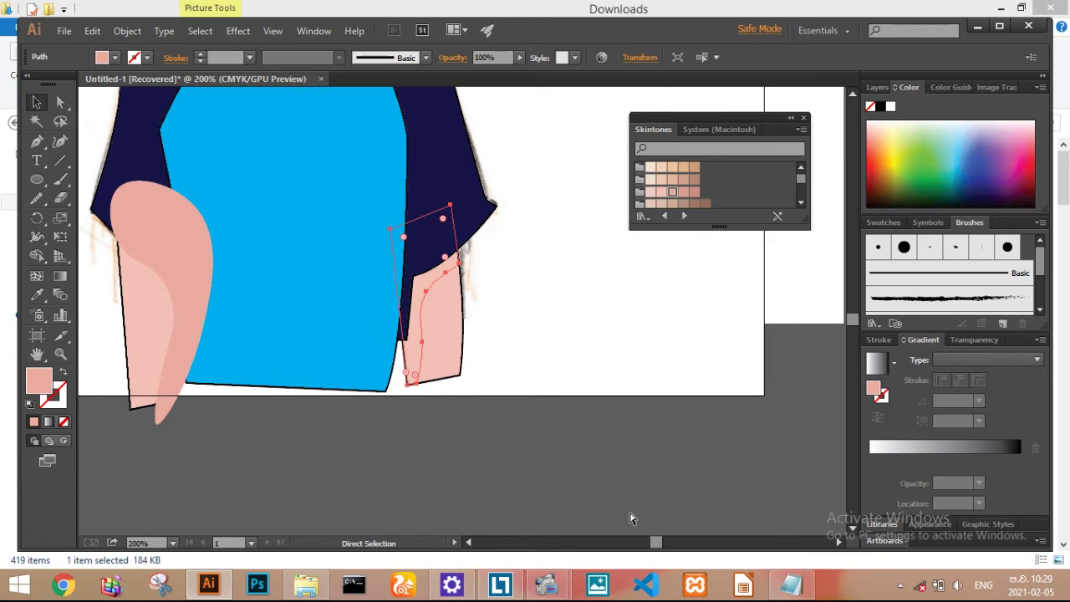
Place the left arm's shading shape behind the shirt and clear the selection
{"action": "left_click", "coordinate": [573, 460]}
{"action": "scroll", "coordinate": [298, 259], "scroll_direction": "left", "scroll_amount": 3}
{"action": "left_click", "coordinate": [298, 258]}
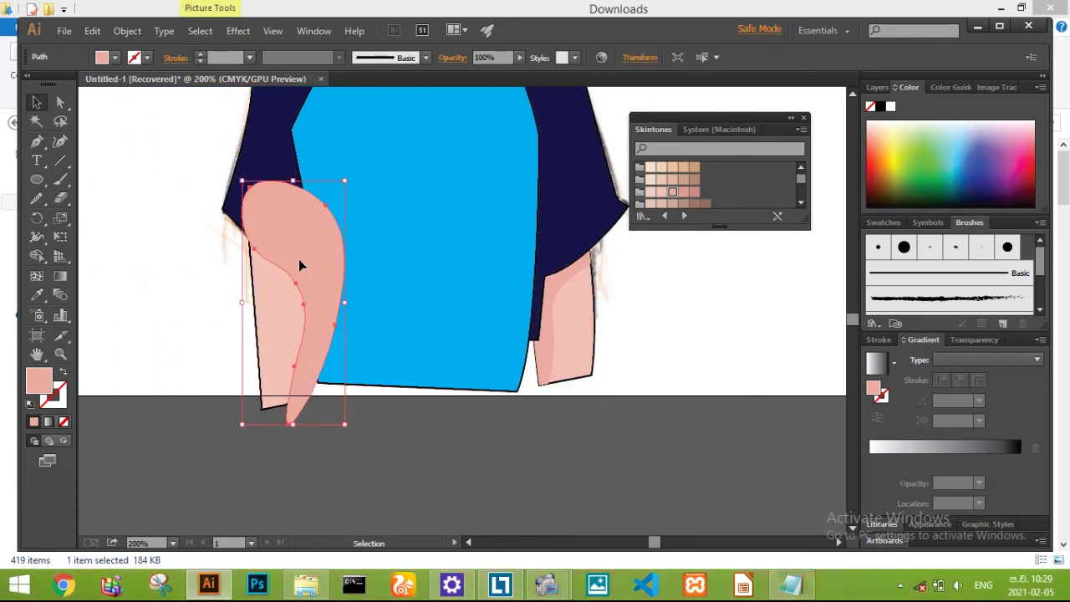
{"action": "key", "text": "ctrl+shift+a"}
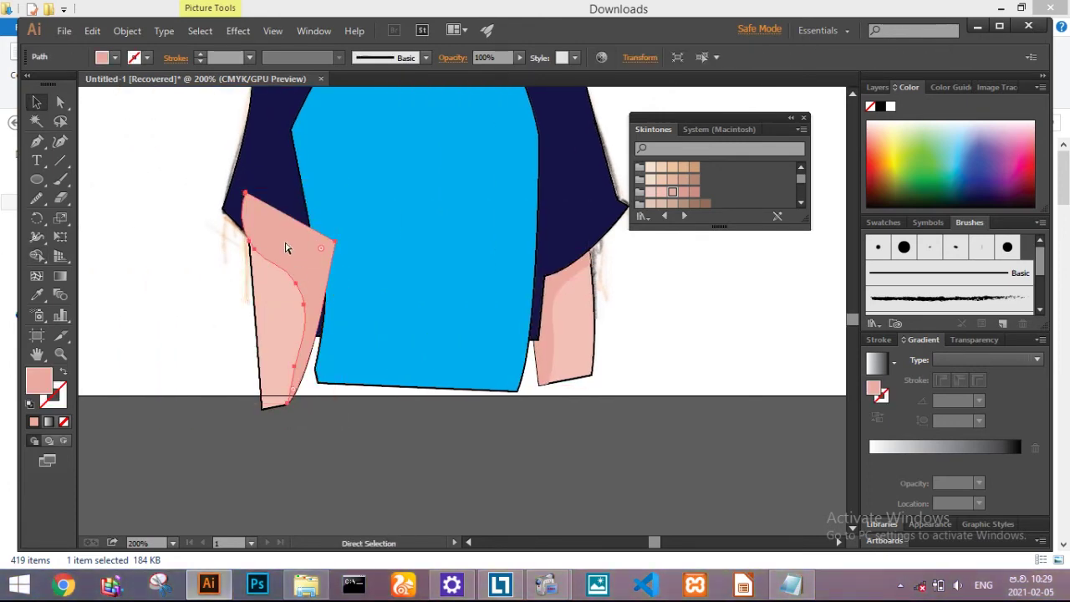
{"action": "left_click", "coordinate": [214, 382]}
{"action": "scroll", "coordinate": [327, 406], "scroll_direction": "up", "scroll_amount": 2}
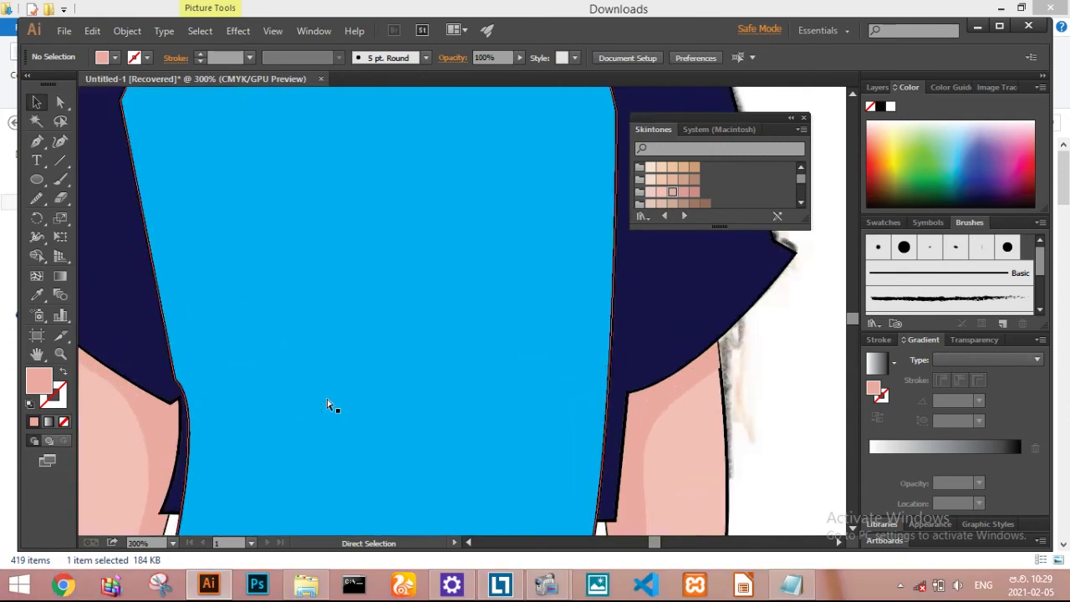
Finish the navy hem shape along the shirt bottom
{"action": "left_click", "coordinate": [292, 335]}
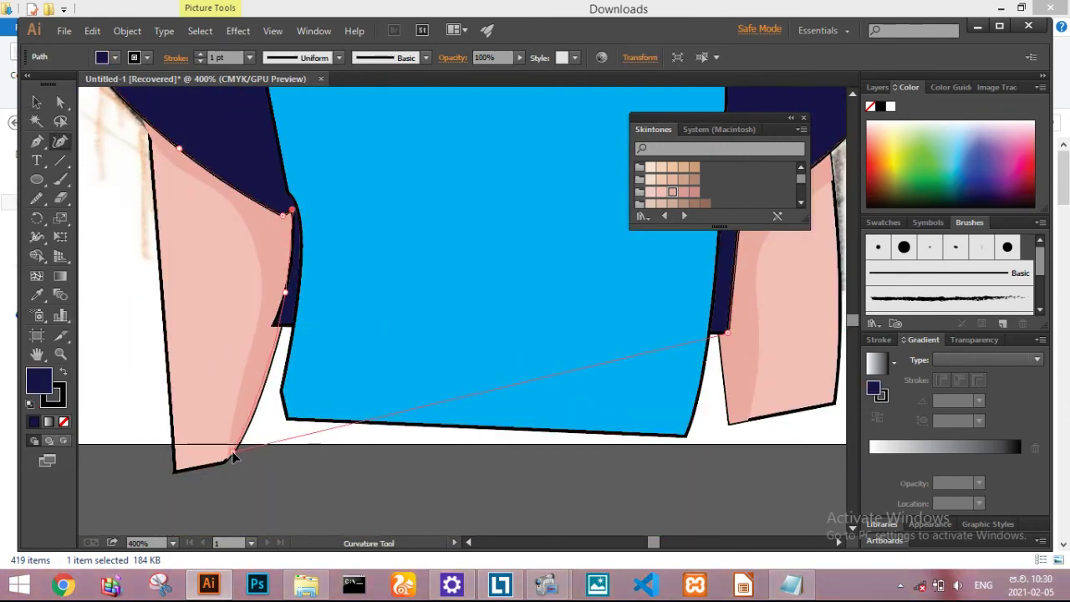
{"action": "key", "text": "v"}
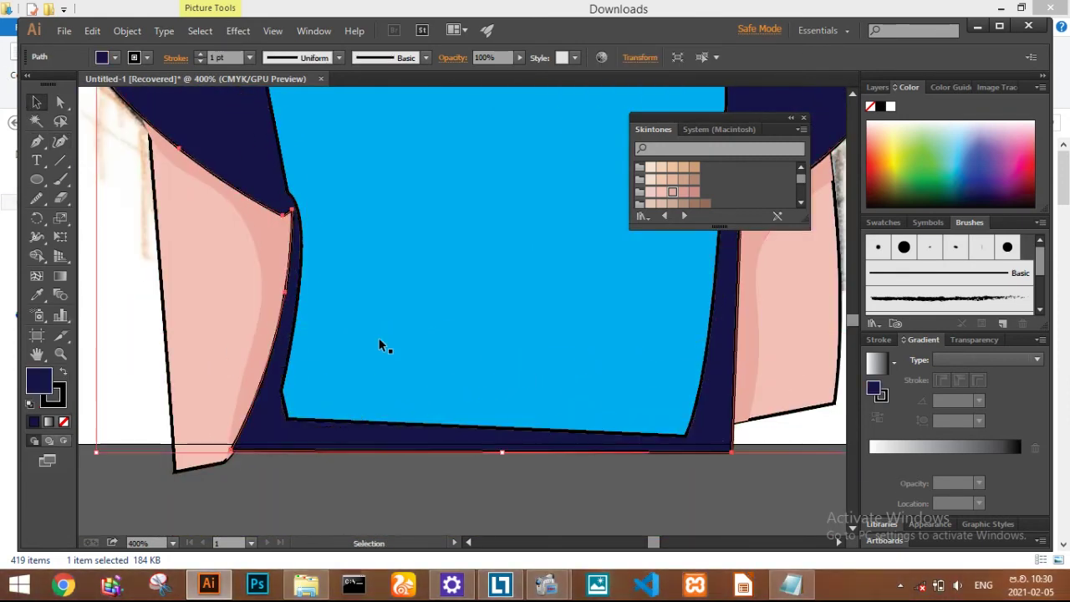
{"action": "left_click", "coordinate": [239, 389]}
{"action": "scroll", "coordinate": [360, 468], "scroll_direction": "up", "scroll_amount": 1}
{"action": "scroll", "coordinate": [430, 496], "scroll_direction": "down", "scroll_amount": 5}
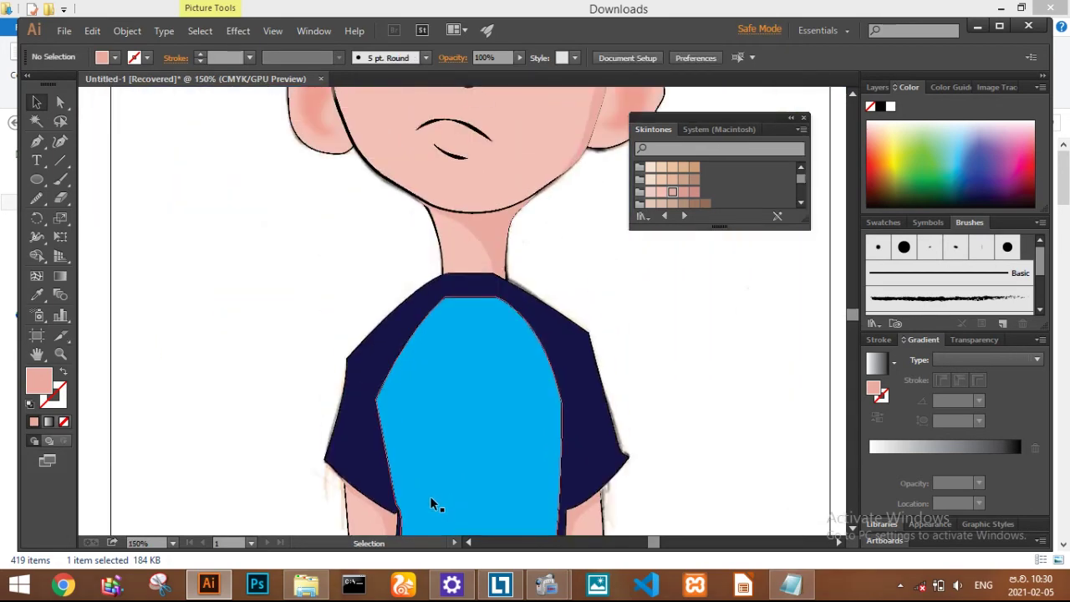
{"action": "scroll", "coordinate": [430, 496], "scroll_direction": "up", "scroll_amount": 4}
{"action": "scroll", "coordinate": [446, 418], "scroll_direction": "up", "scroll_amount": 2}
Delete the stray anchor at the navy shirt's sleeve corner
{"action": "left_click", "coordinate": [400, 259]}
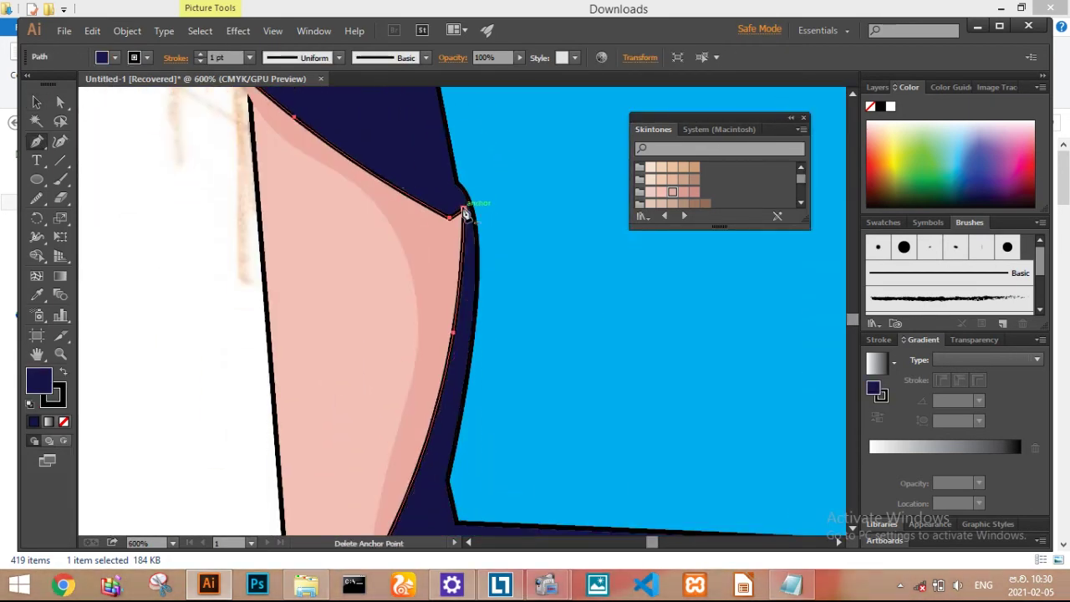
{"action": "key", "text": "a"}
{"action": "scroll", "coordinate": [165, 215], "scroll_direction": "down", "scroll_amount": 3}
{"action": "left_click", "coordinate": [165, 214]}
Bring the boy's head into view and move the Skintones panel lower
{"action": "left_click_drag", "start_coordinate": [280, 319], "coordinate": [185, 465]}
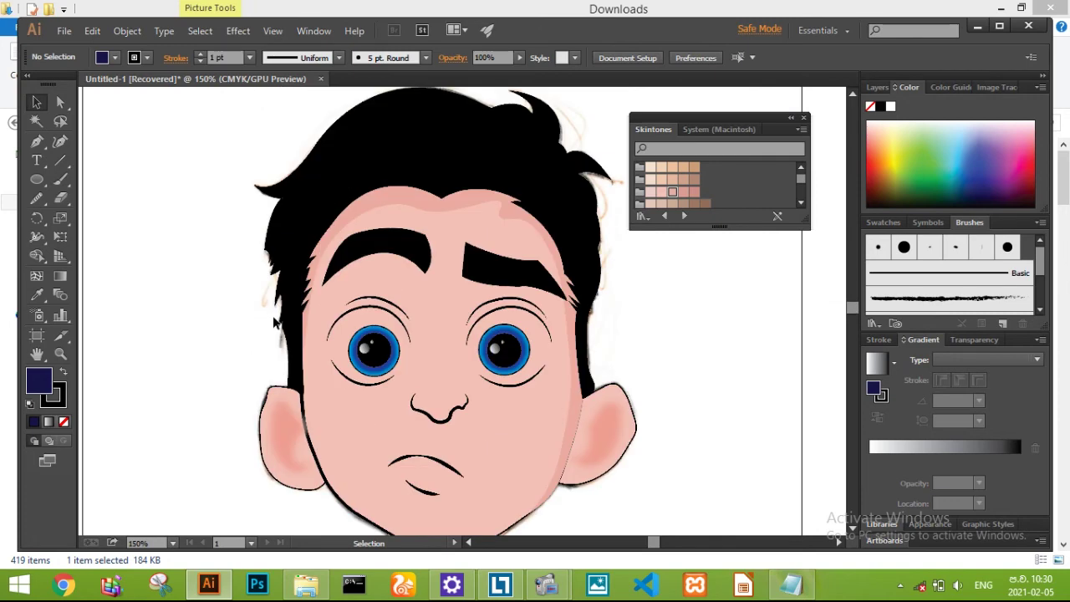
{"action": "mouse_move", "coordinate": [653, 129]}
{"action": "left_mouse_down"}
{"action": "mouse_move", "coordinate": [1009, 266]}
{"action": "mouse_move", "coordinate": [669, 230]}
{"action": "left_mouse_up"}
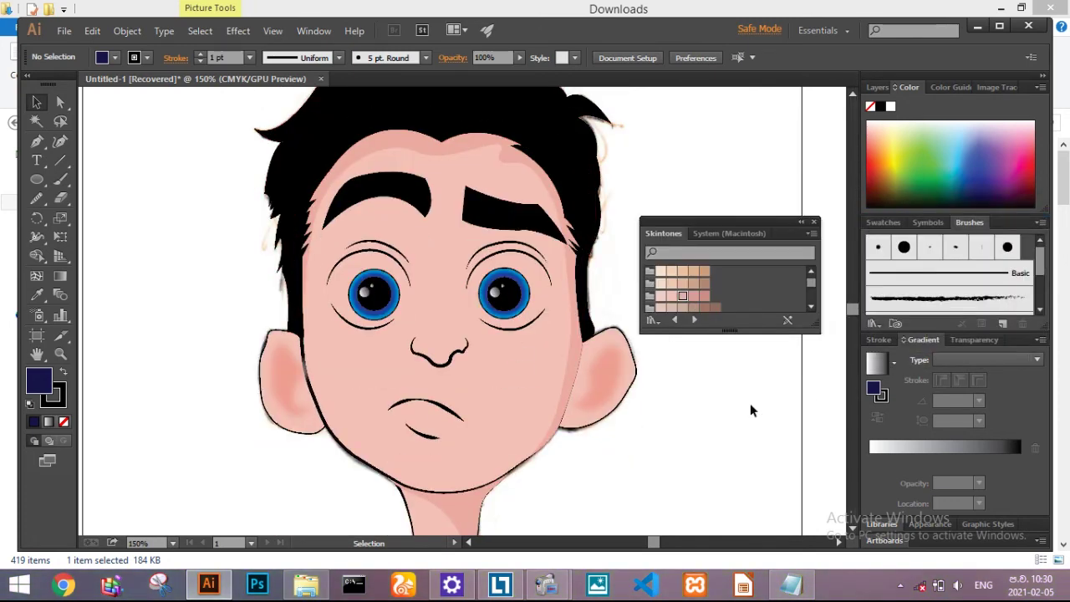
{"action": "scroll", "coordinate": [586, 393], "scroll_direction": "down", "scroll_amount": 2}
{"action": "key", "text": "shift+grave"}
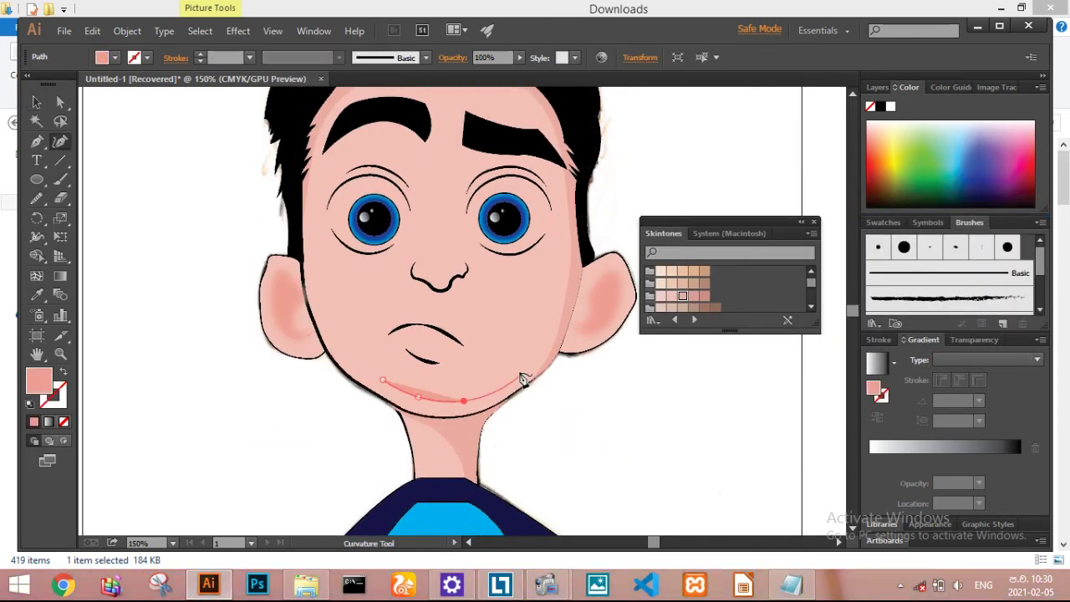
Close the curved chin shadow shape and apply a Gaussian Blur to it
{"action": "left_click", "coordinate": [199, 31]}
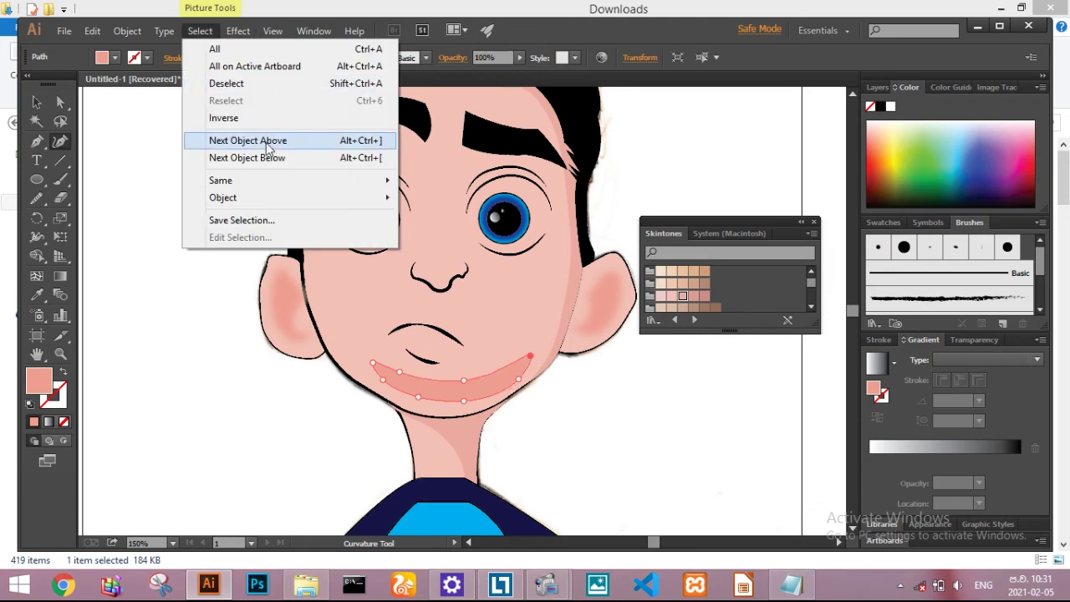
{"action": "left_click", "coordinate": [238, 30]}
{"action": "left_click", "coordinate": [456, 295]}
{"action": "left_click", "coordinate": [733, 398]}
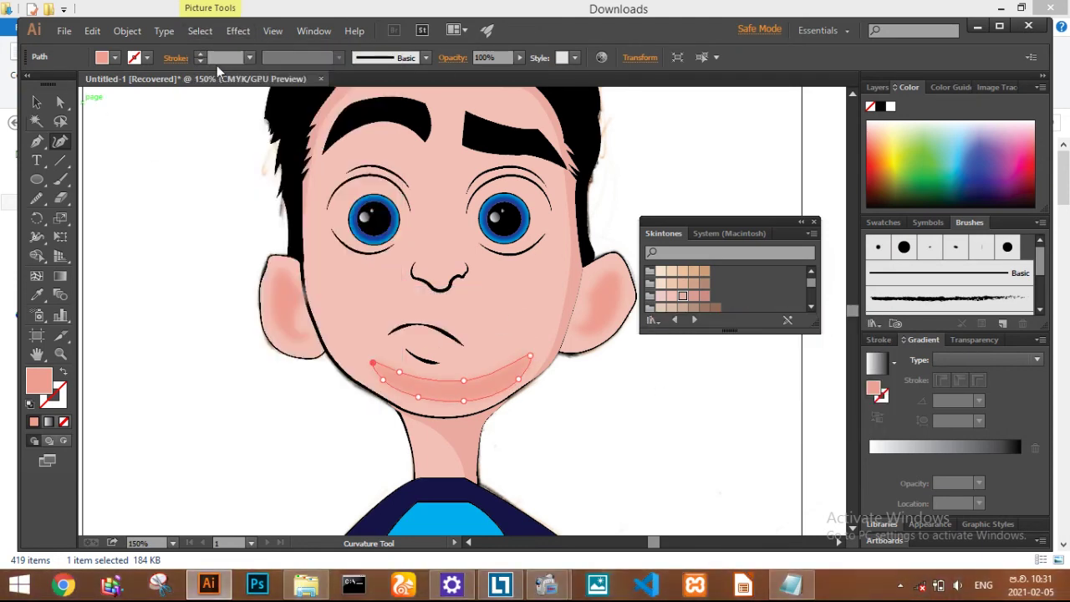
{"action": "left_click", "coordinate": [37, 103]}
{"action": "key", "text": "ctrl+minus"}
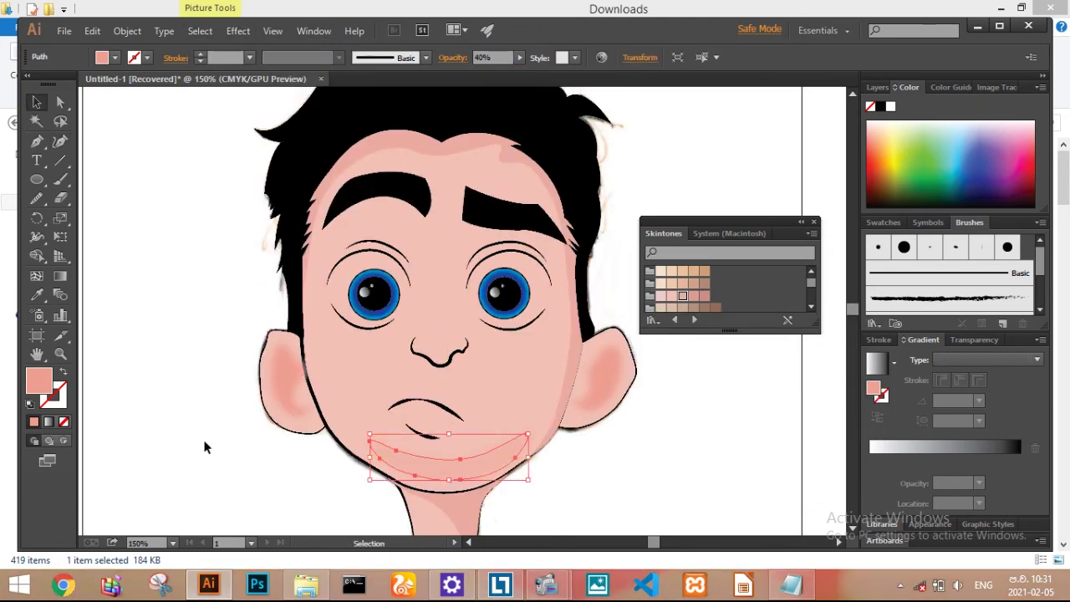
{"action": "left_click", "coordinate": [204, 445]}
Recolour the eyes and give the neck shading a pink fill with no outline
{"action": "key", "text": "ctrl+minus"}
{"action": "key", "text": "ctrl+plus"}
{"action": "key", "text": "ctrl+plus"}
{"action": "key", "text": "ctrl+plus"}
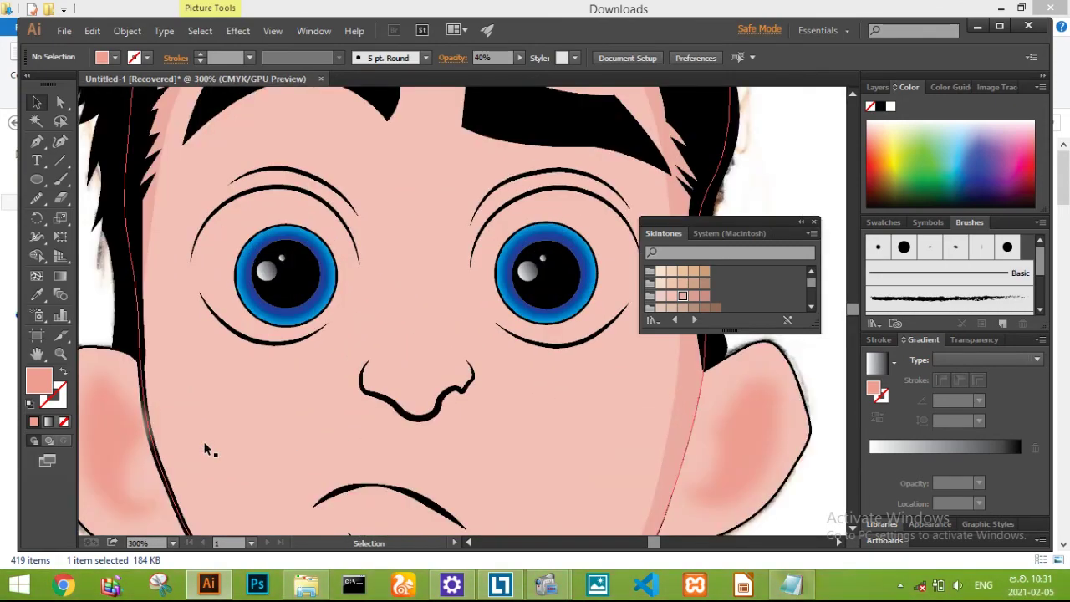
{"action": "left_click", "coordinate": [488, 270]}
{"action": "left_click", "coordinate": [115, 56]}
{"action": "left_click", "coordinate": [32, 87]}
{"action": "key", "text": "ctrl+minus"}
{"action": "key", "text": "ctrl+minus"}
{"action": "key", "text": "ctrl+plus"}
{"action": "key", "text": "ctrl+plus"}
{"action": "left_click", "coordinate": [459, 261]}
{"action": "scroll", "coordinate": [309, 368], "scroll_direction": "down", "scroll_amount": 2}
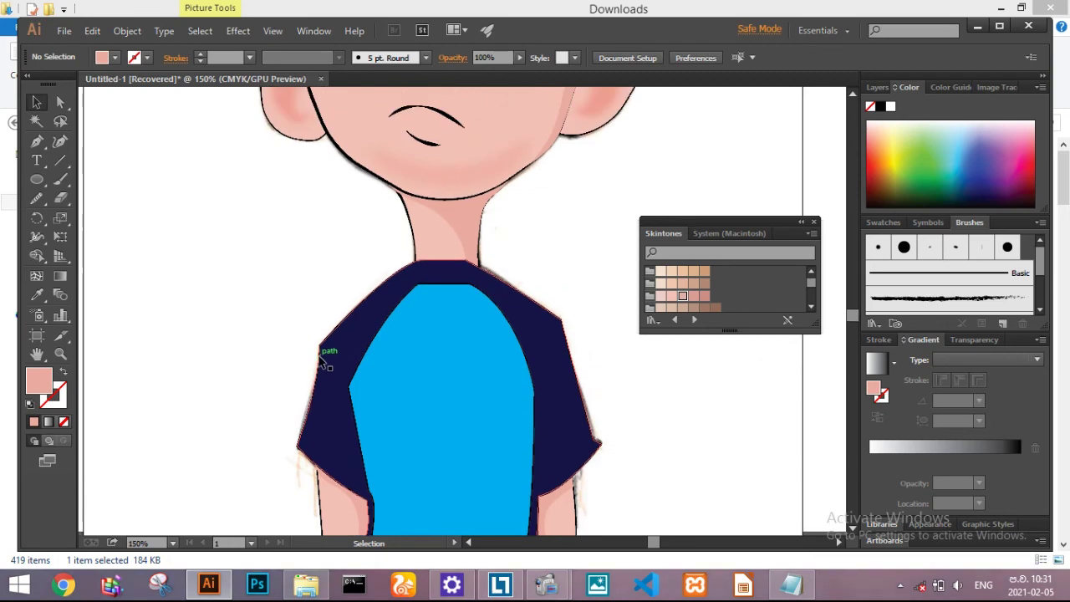
Draw a pink shading shape on the left arm following the shirt's edge
{"action": "scroll", "coordinate": [309, 368], "scroll_direction": "down", "scroll_amount": 2}
{"action": "scroll", "coordinate": [311, 418], "scroll_direction": "up", "scroll_amount": 2}
{"action": "scroll", "coordinate": [300, 418], "scroll_direction": "up", "scroll_amount": 3}
{"action": "scroll", "coordinate": [298, 411], "scroll_direction": "down", "scroll_amount": 3}
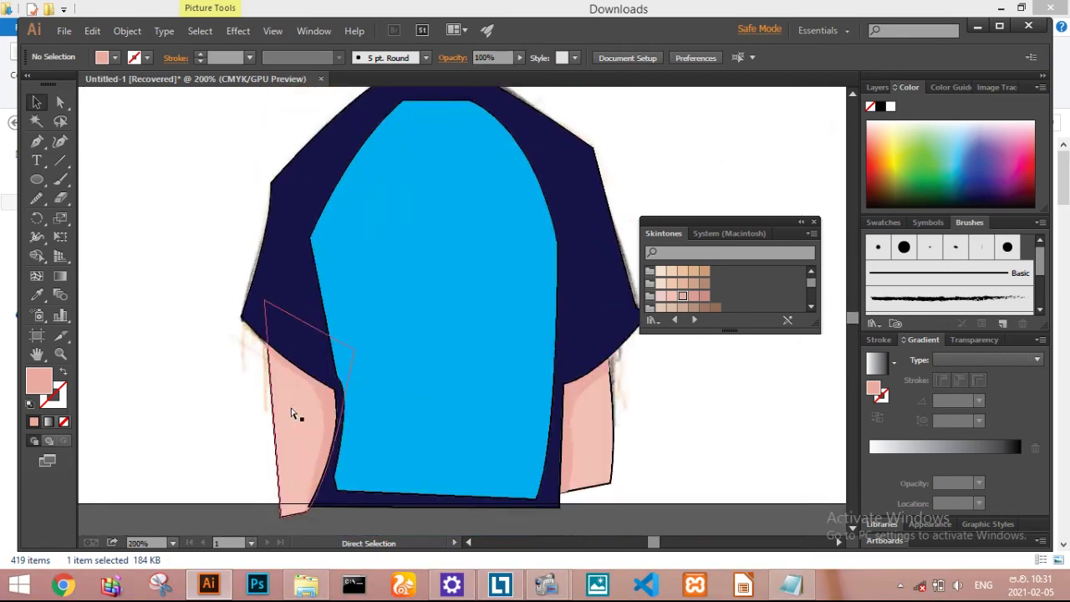
{"action": "key", "text": "ctrl+plus"}
{"action": "key", "text": "ctrl+plus"}
{"action": "scroll", "coordinate": [299, 411], "scroll_direction": "down", "scroll_amount": 3}
{"action": "left_click", "coordinate": [323, 358]}
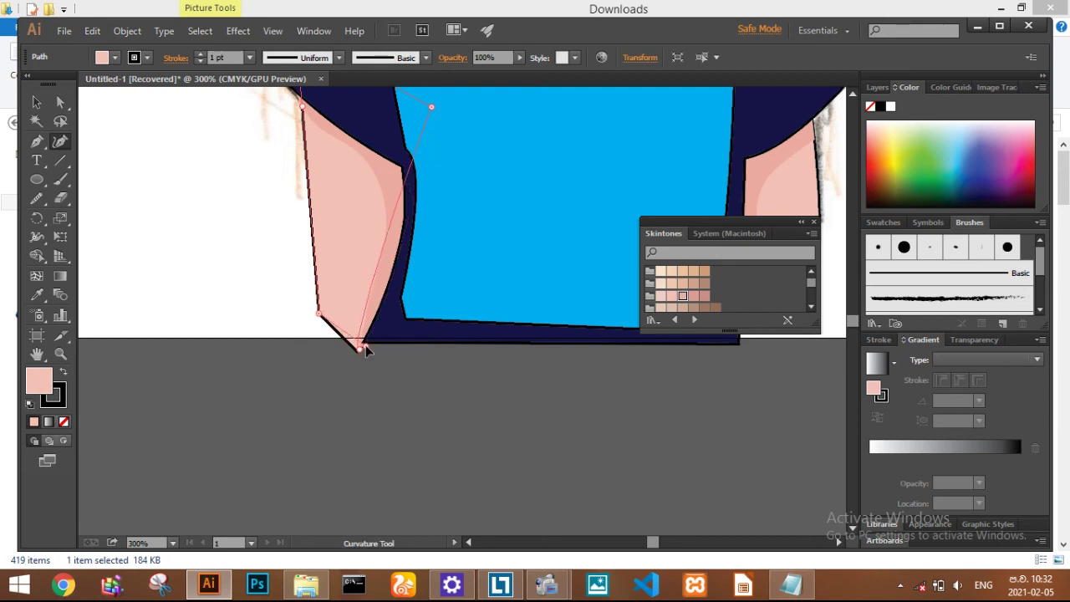
{"action": "left_click", "coordinate": [386, 304]}
{"action": "left_click", "coordinate": [367, 347]}
{"action": "key", "text": "v"}
Zoom out to the whole artboard and add a new layer in the Layers panel
{"action": "key", "text": "ctrl+0"}
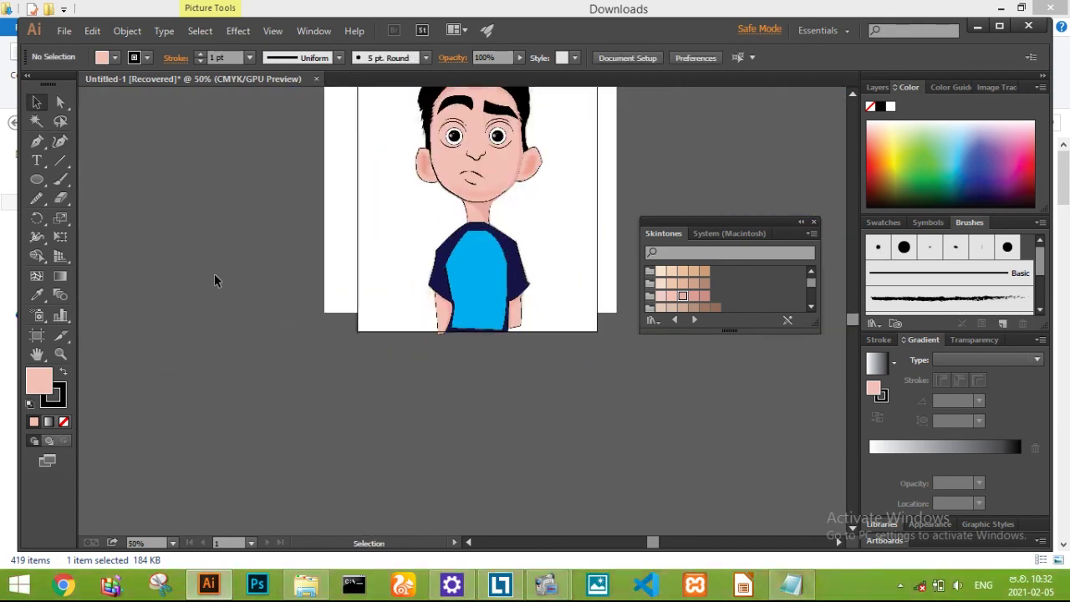
{"action": "left_click", "coordinate": [876, 87]}
{"action": "left_click", "coordinate": [1002, 205]}
Inspect the face outline, chin shadow and shirt group by selecting each in turn
{"action": "scroll", "coordinate": [368, 427], "scroll_direction": "down", "scroll_amount": 2, "text": "alt"}
{"action": "scroll", "coordinate": [368, 426], "scroll_direction": "up", "scroll_amount": 5, "text": "alt"}
{"action": "left_click", "coordinate": [340, 434]}
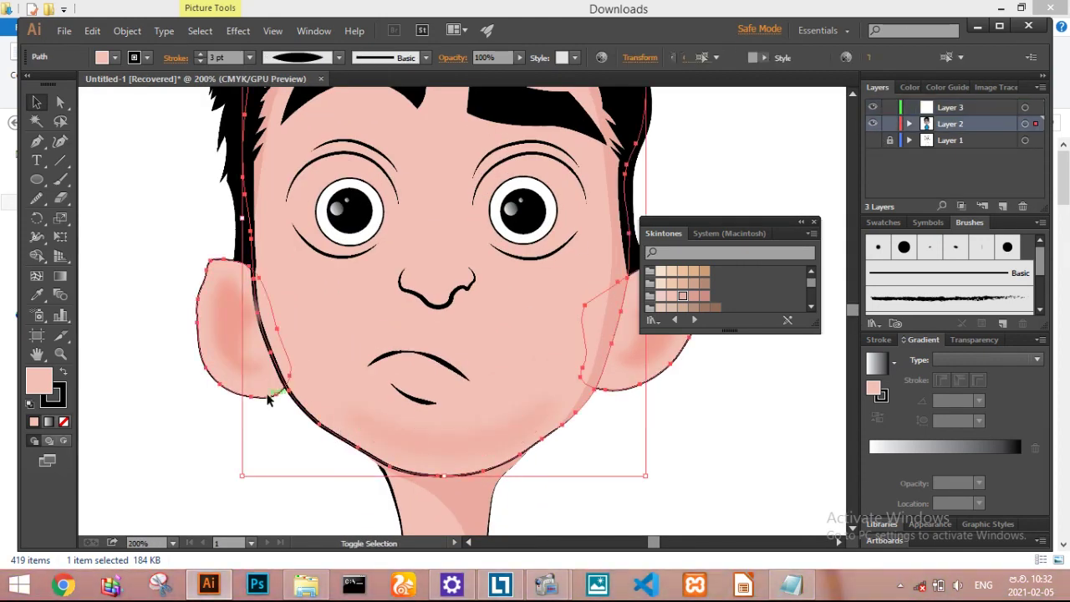
{"action": "scroll", "coordinate": [268, 400], "scroll_direction": "right", "scroll_amount": 2}
{"action": "scroll", "coordinate": [394, 358], "scroll_direction": "down", "scroll_amount": 5}
{"action": "left_click", "coordinate": [351, 355]}
{"action": "scroll", "coordinate": [288, 288], "scroll_direction": "up", "scroll_amount": 6}
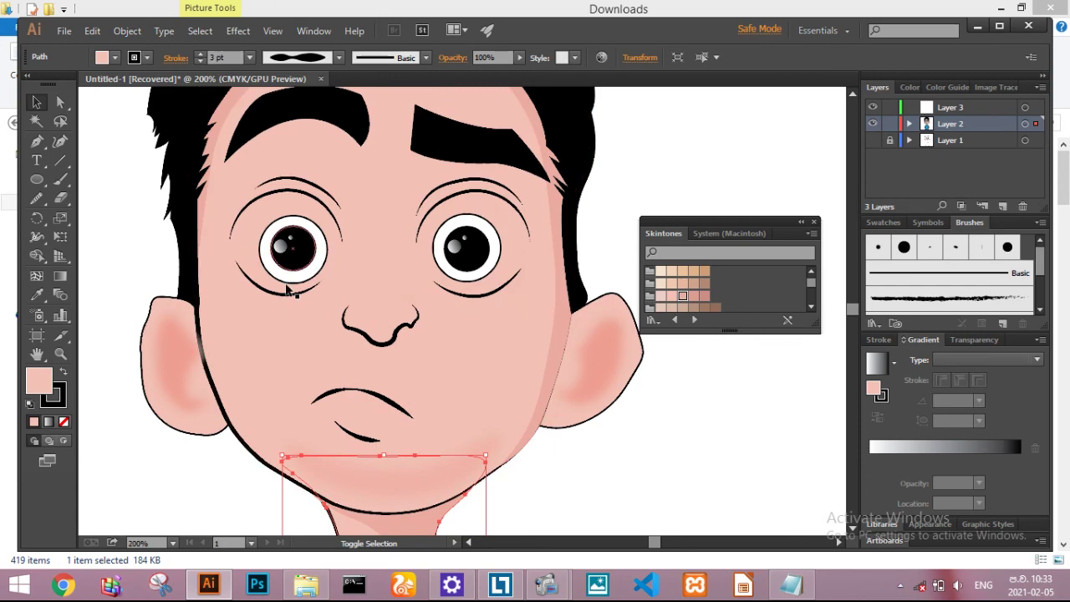
{"action": "scroll", "coordinate": [260, 398], "scroll_direction": "down", "scroll_amount": 2}
{"action": "scroll", "coordinate": [279, 413], "scroll_direction": "down", "scroll_amount": 4}
{"action": "left_click", "coordinate": [248, 385]}
{"action": "scroll", "coordinate": [248, 385], "scroll_direction": "down", "scroll_amount": 3}
{"action": "scroll", "coordinate": [539, 427], "scroll_direction": "down", "scroll_amount": 5}
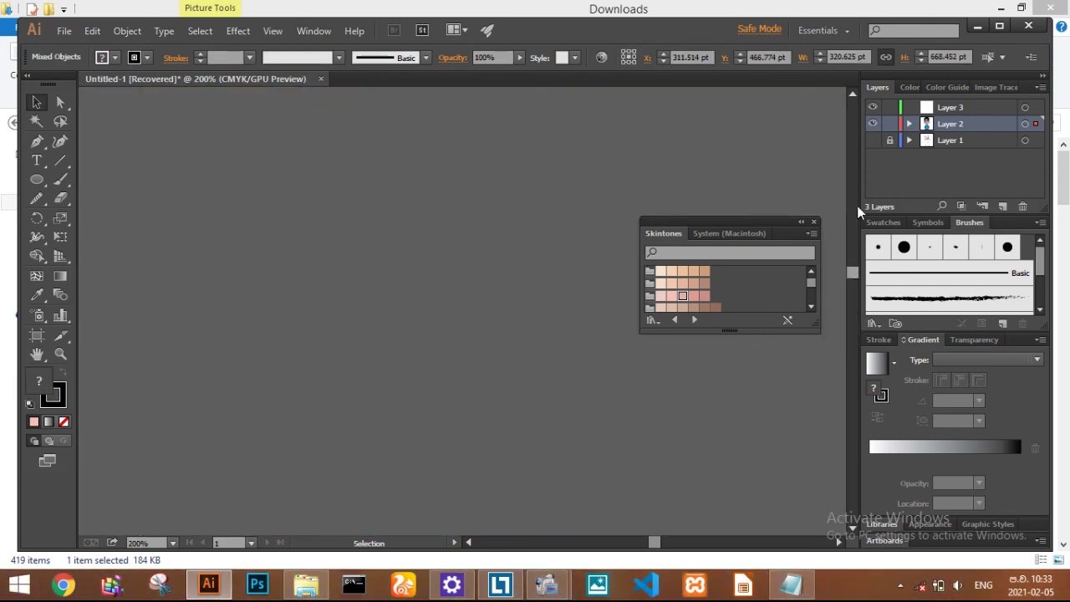